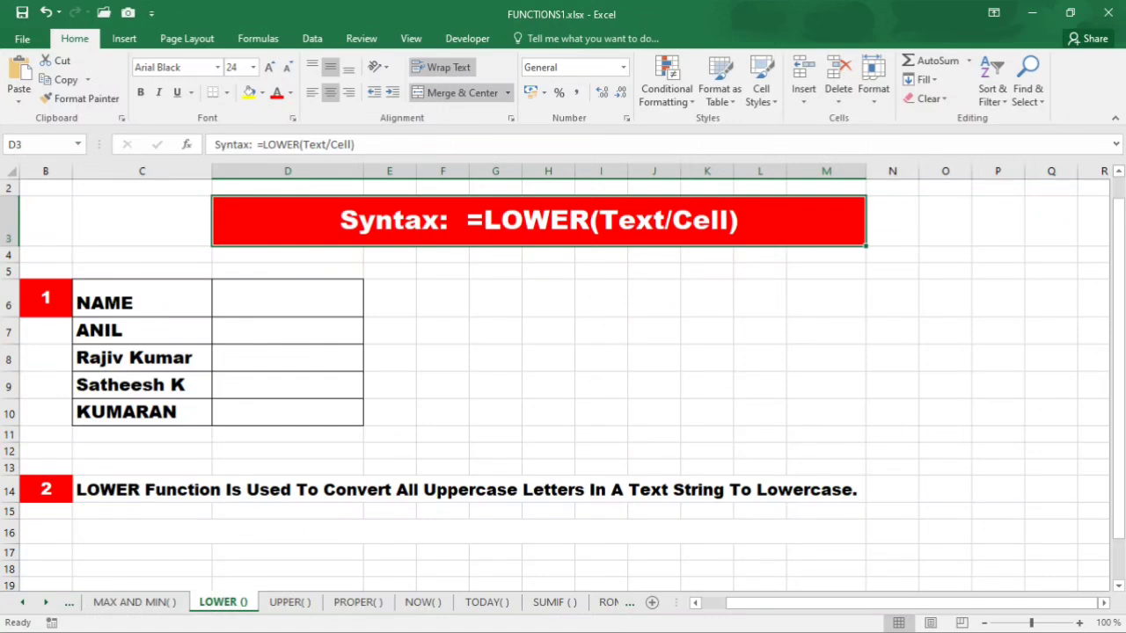
Enter =LOWER(C6) in cell D6 and fill the formula down to D10 to convert the whole name list to lowercase
{"action": "left_click", "coordinate": [142, 299]}
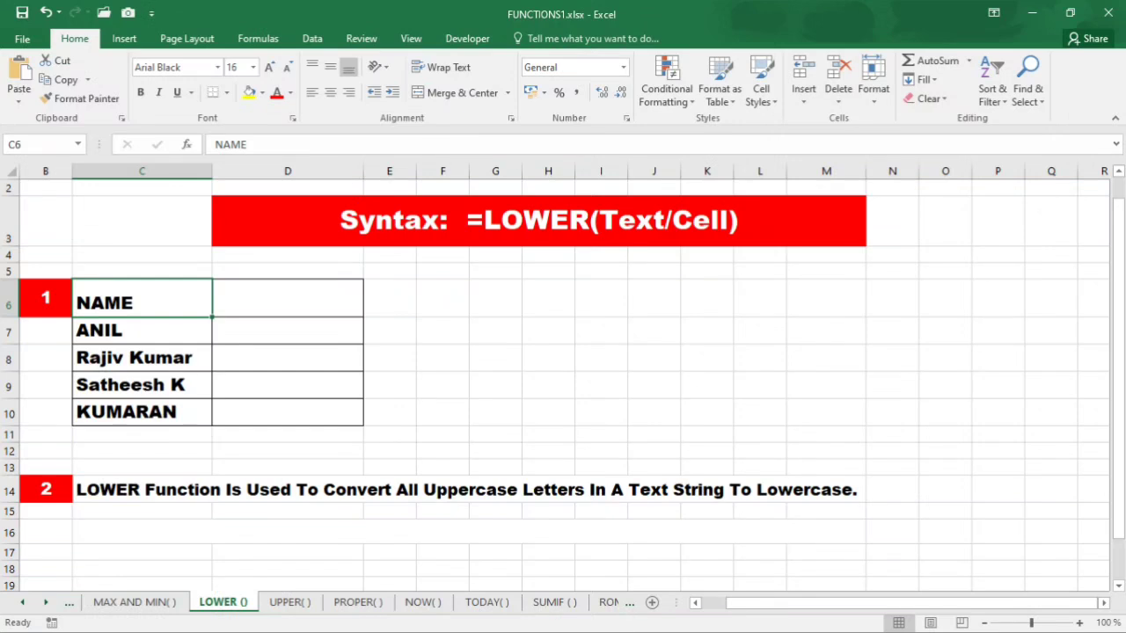
{"action": "left_click", "coordinate": [288, 299]}
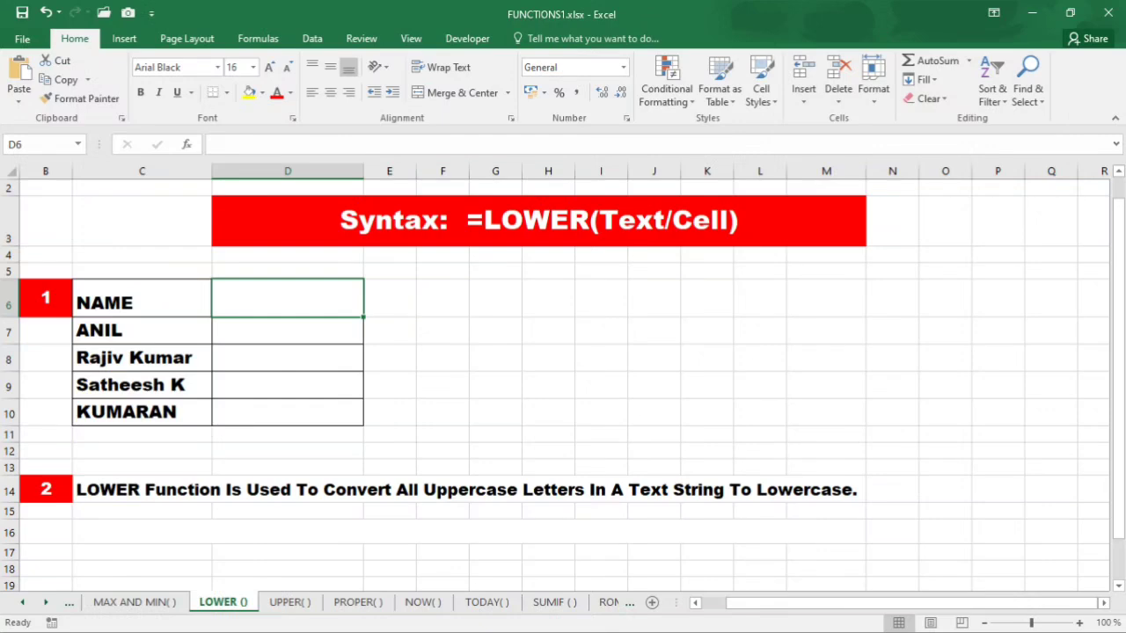
{"action": "type", "text": "="}
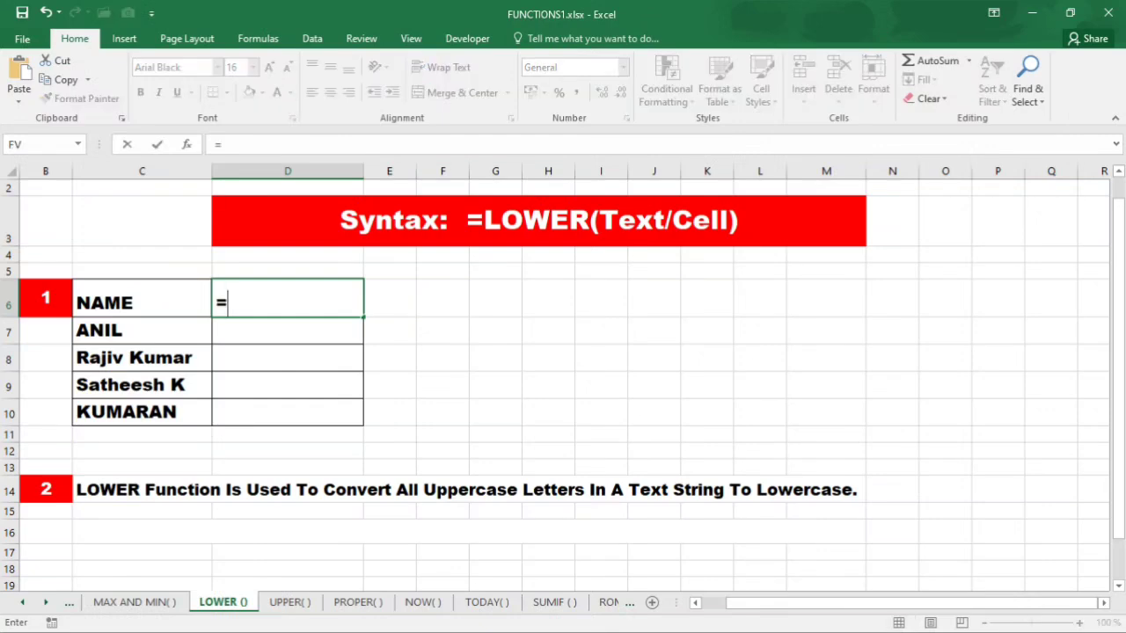
{"action": "type", "text": "LOWER"}
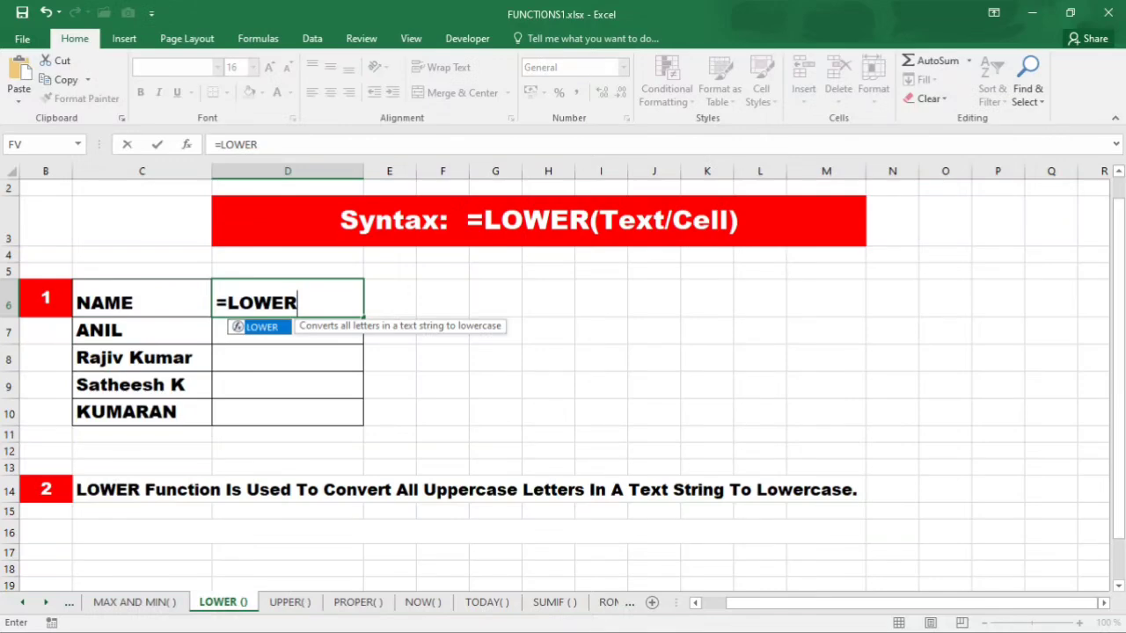
{"action": "type", "text": "("}
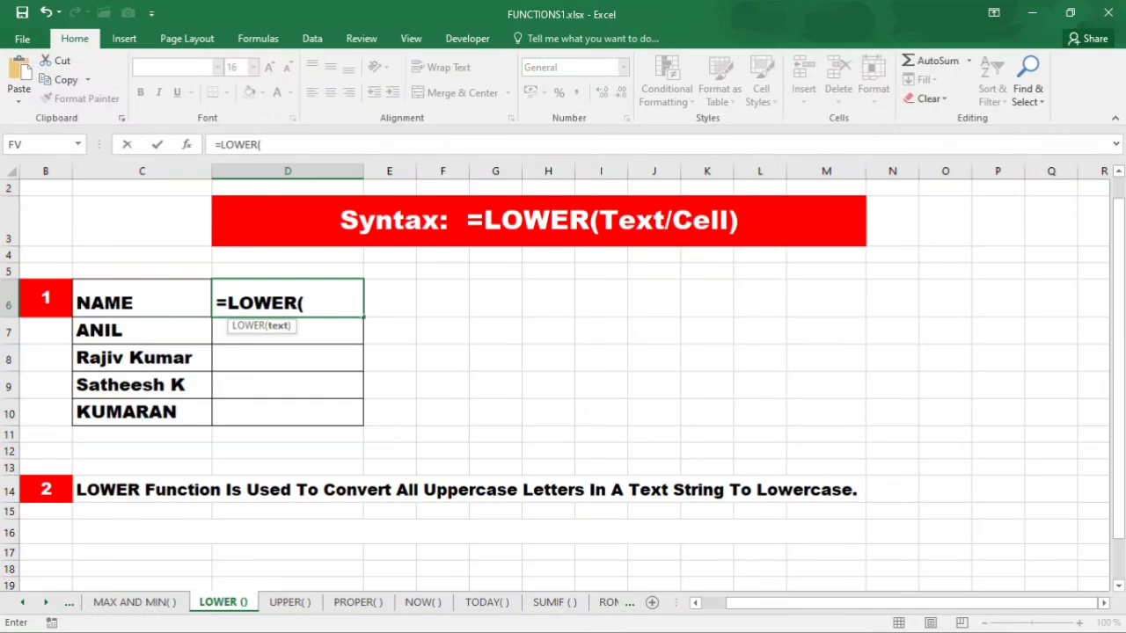
{"action": "key", "text": "Left"}
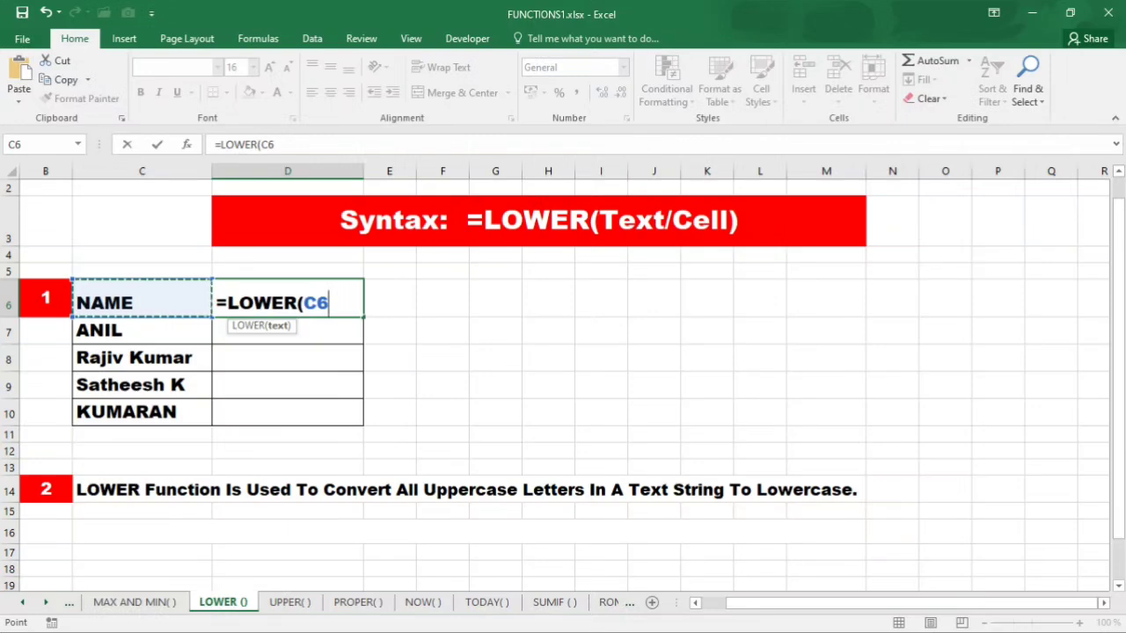
{"action": "type", "text": ")"}
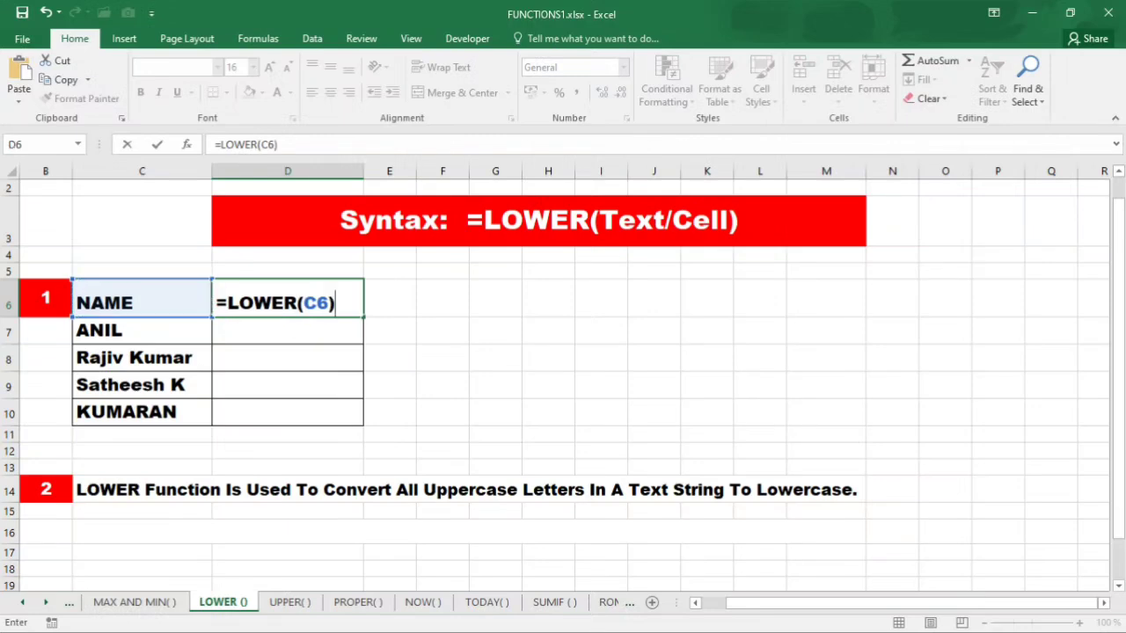
{"action": "key", "text": "Return"}
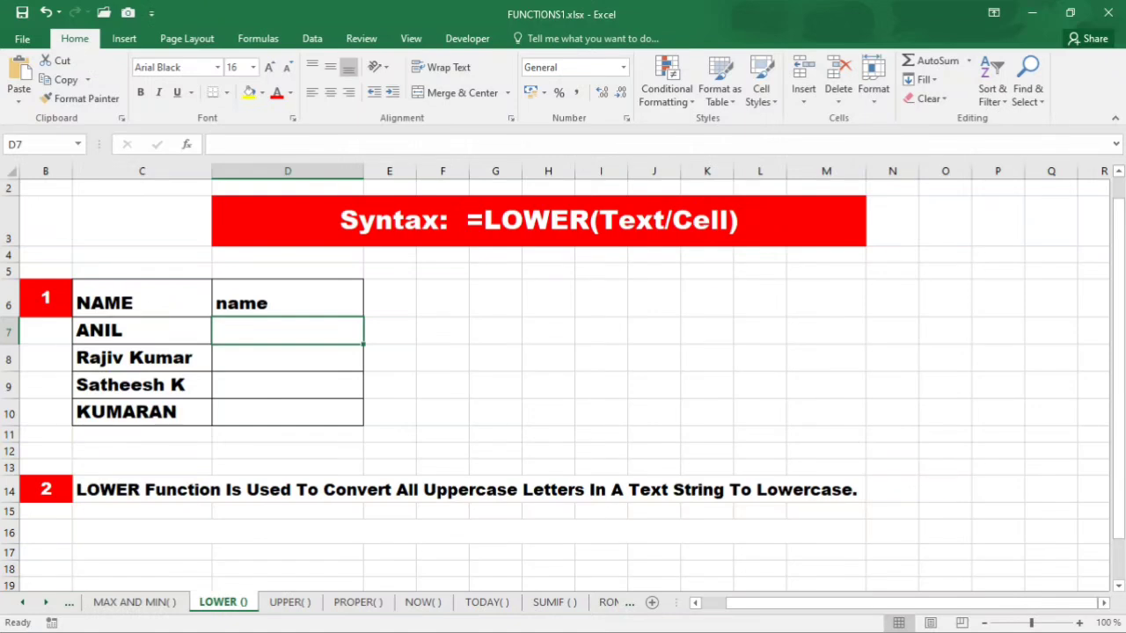
{"action": "left_click", "coordinate": [288, 300]}
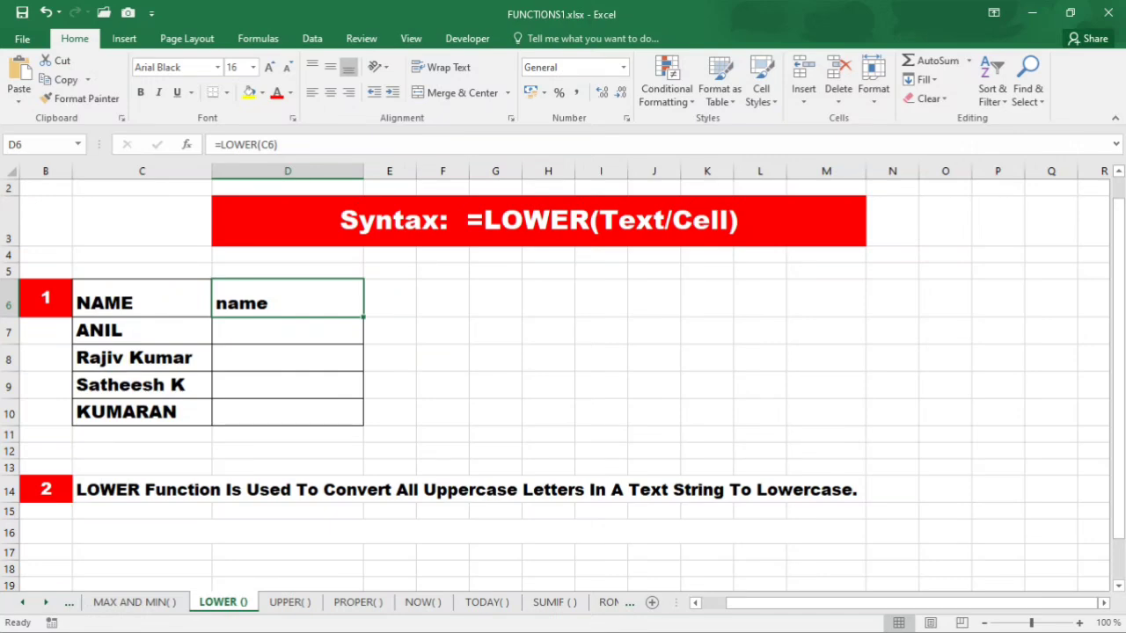
{"action": "left_click_drag", "start_coordinate": [364, 316], "coordinate": [363, 424]}
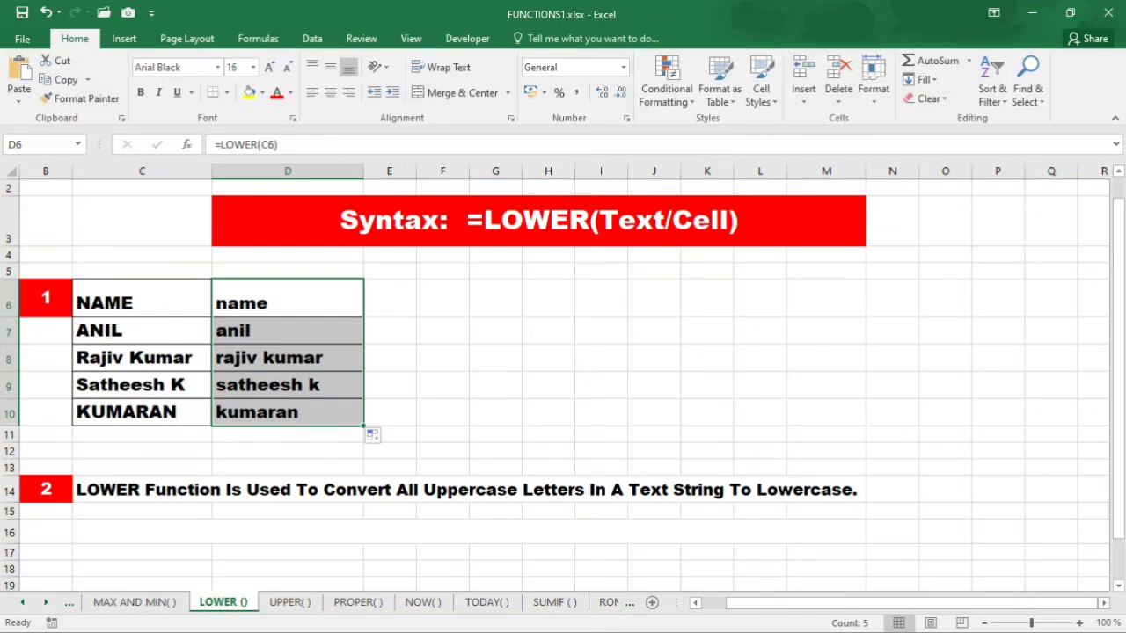
Enter =LOWER(C14) in the merged cell C16 to convert the example 2 sentence to lowercase
{"action": "left_click", "coordinate": [468, 531]}
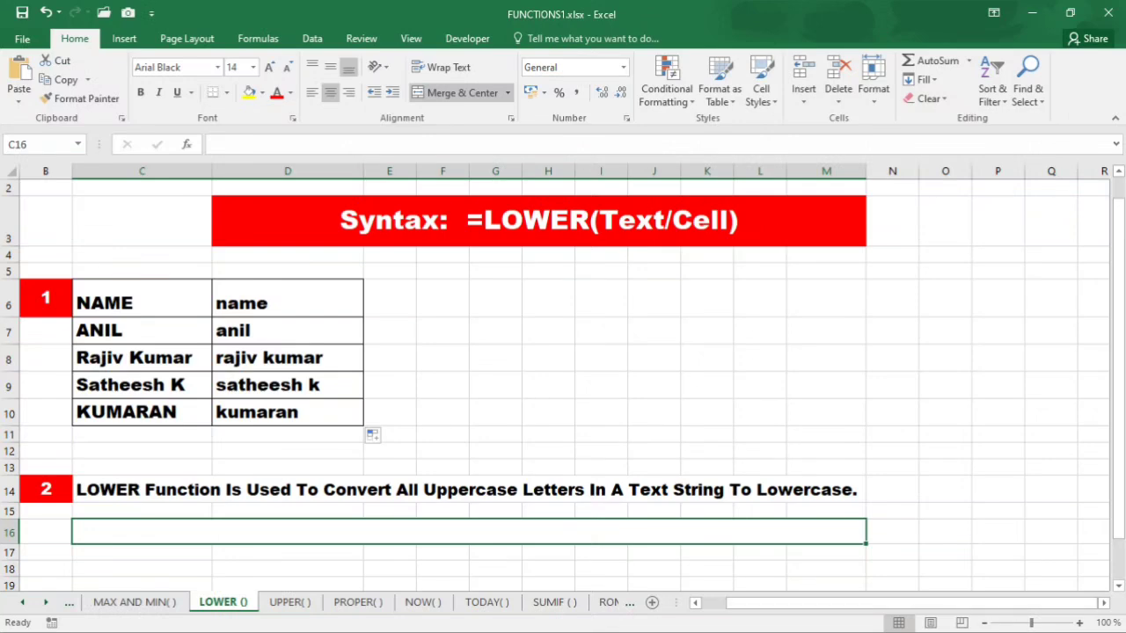
{"action": "left_click", "coordinate": [1079, 622]}
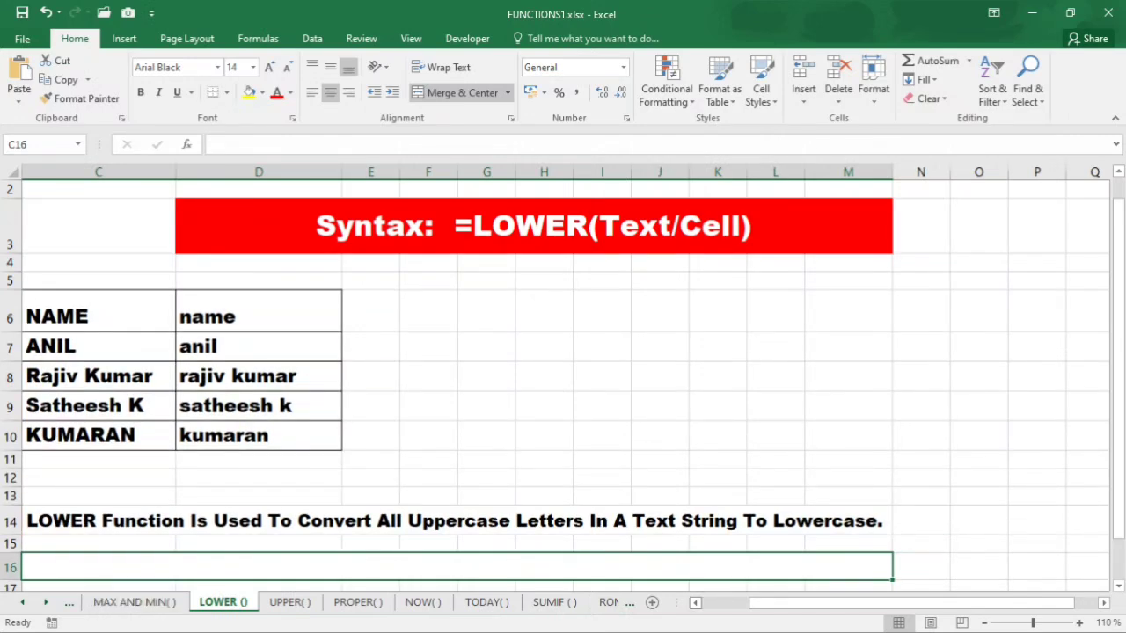
{"action": "left_click", "coordinate": [695, 603]}
{"action": "left_click", "coordinate": [695, 604]}
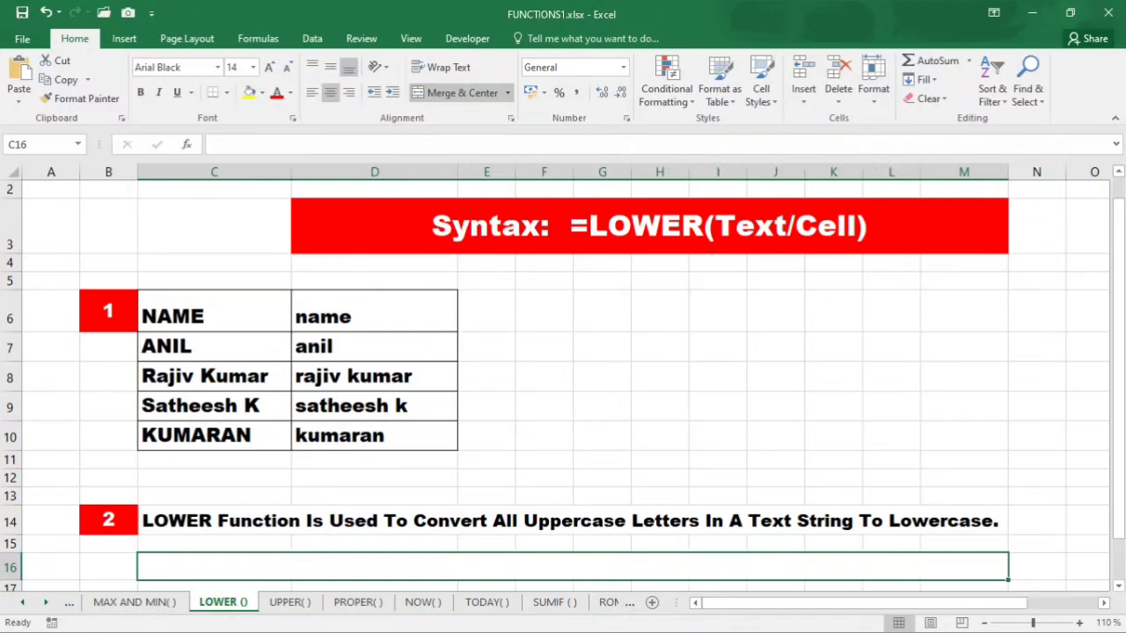
{"action": "type", "text": "="}
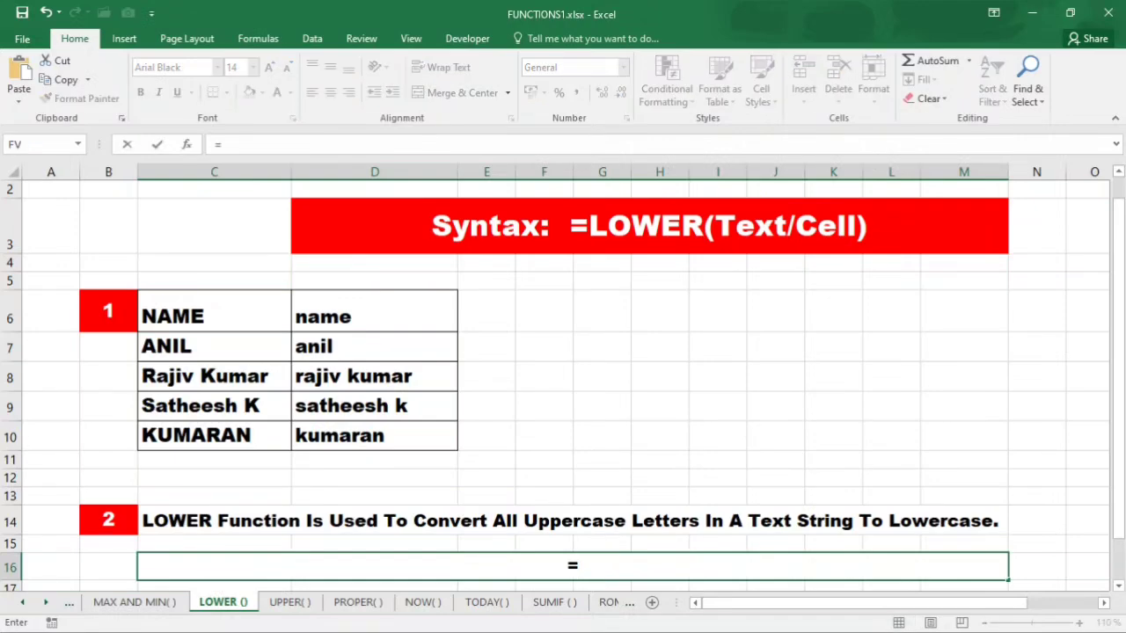
{"action": "type", "text": "LOWE"}
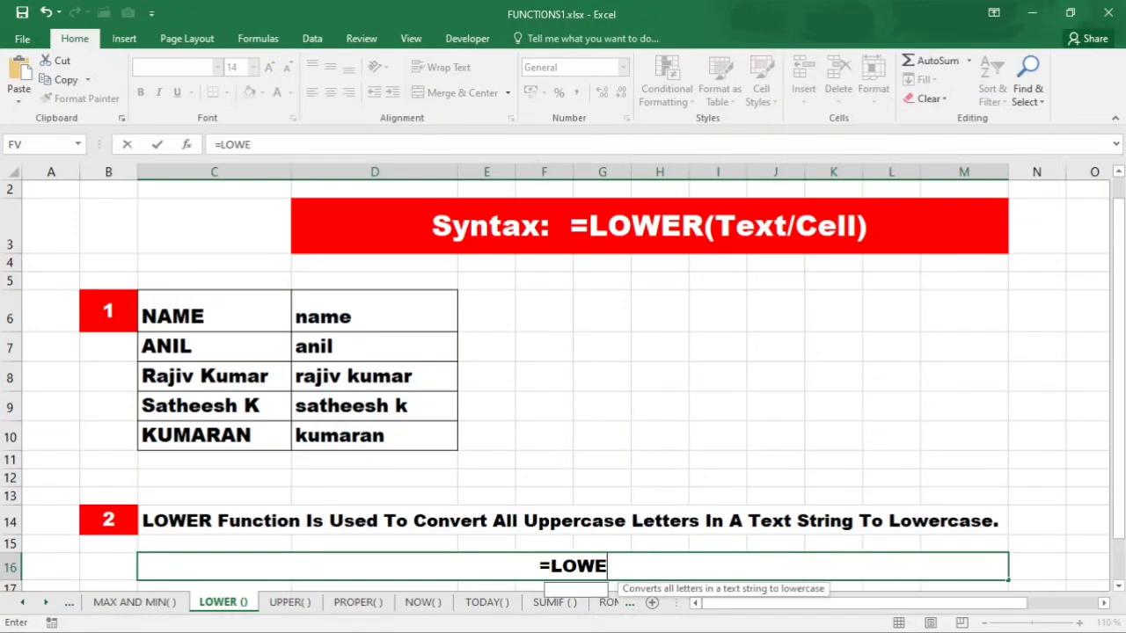
{"action": "type", "text": "R("}
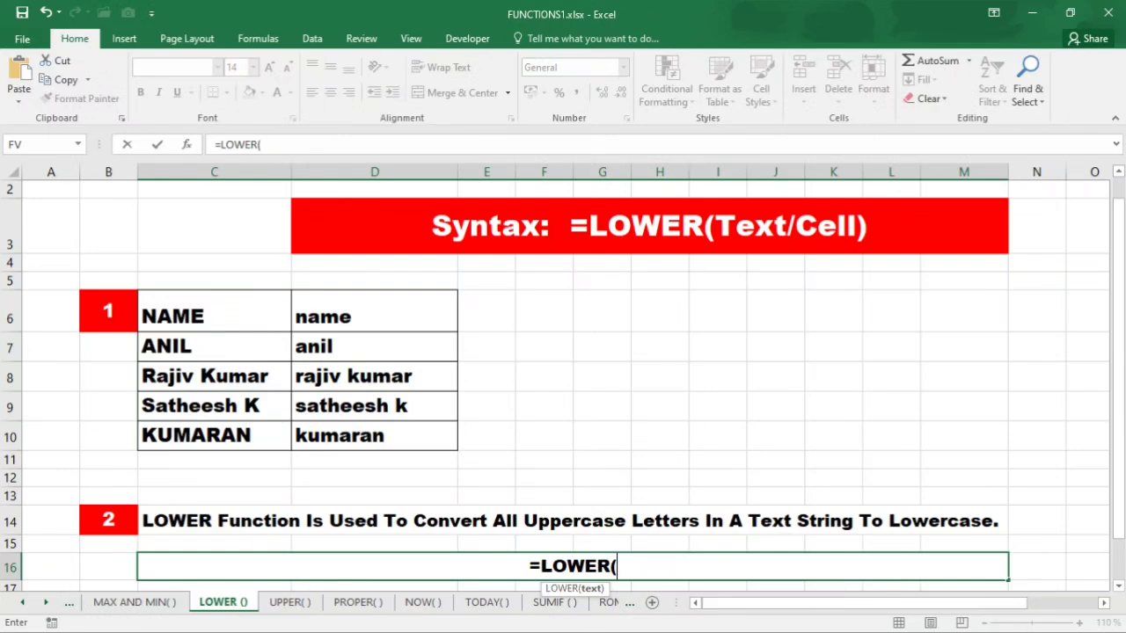
{"action": "left_click", "coordinate": [573, 520]}
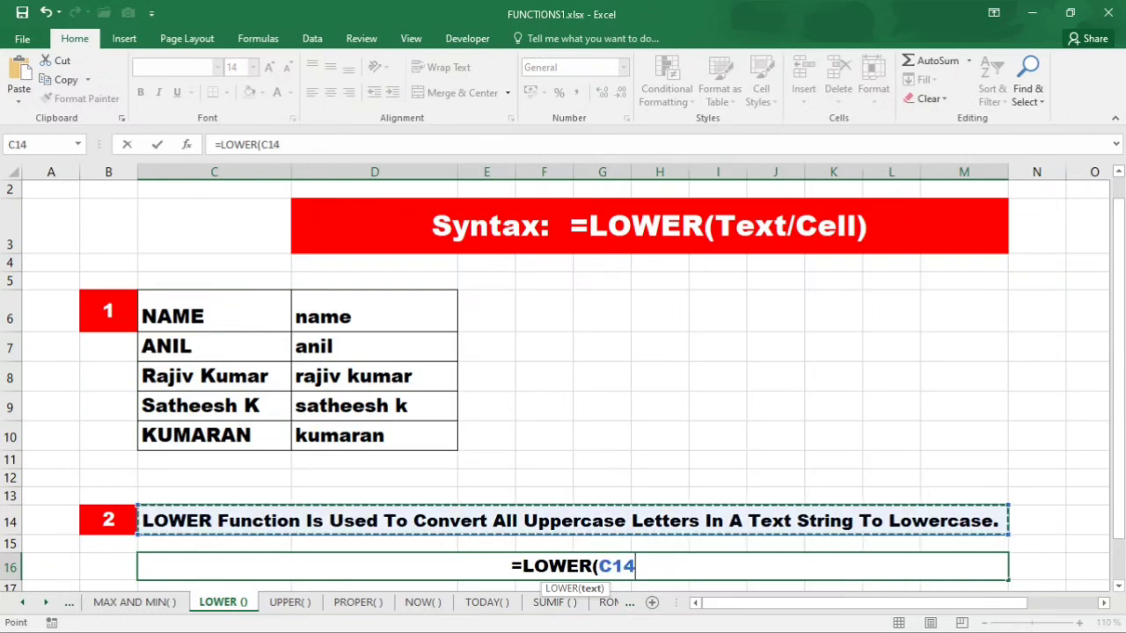
{"action": "type", "text": ")"}
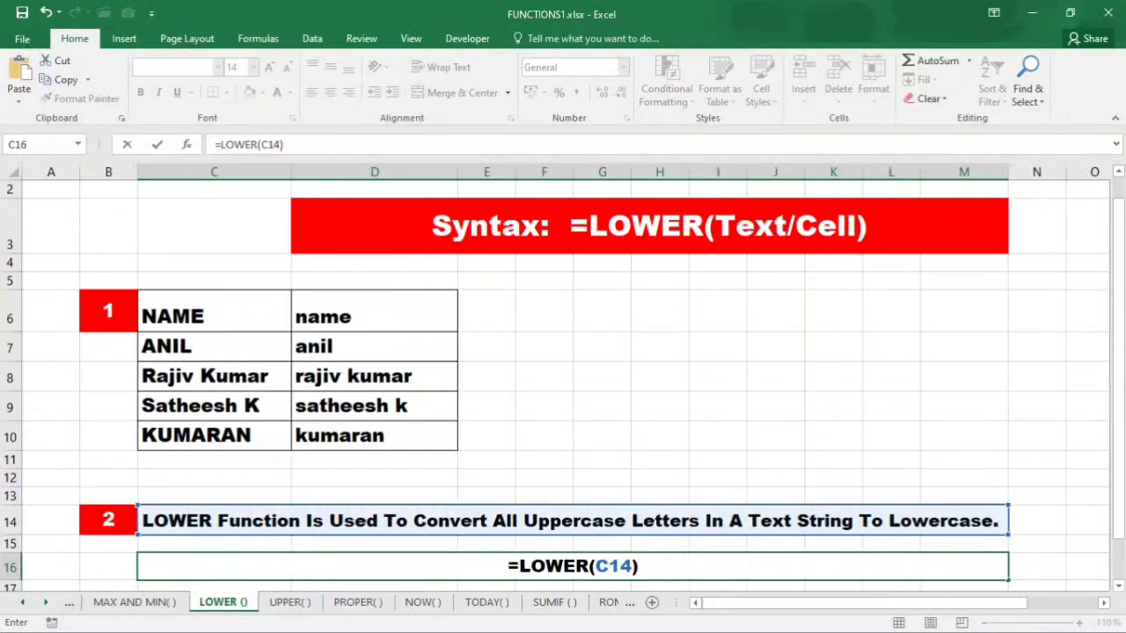
{"action": "key", "text": "Return"}
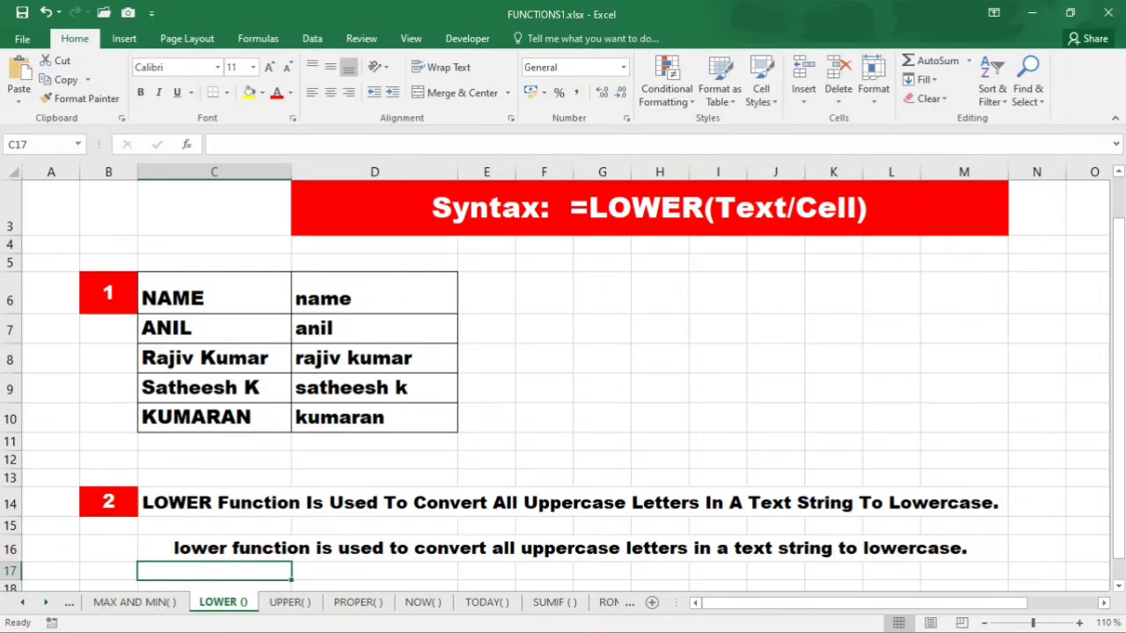
Clear the merged cell C16 and enter =LOWER("MORE N' VIEWS") there, with the text given directly in quotes
{"action": "left_click", "coordinate": [572, 548]}
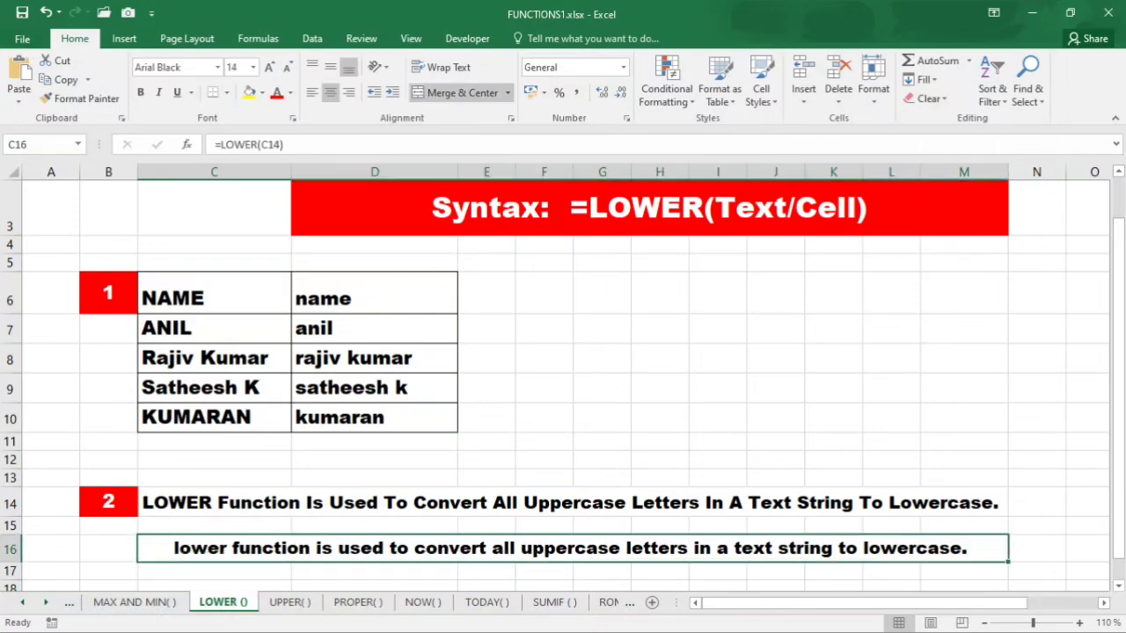
{"action": "key", "text": "Delete"}
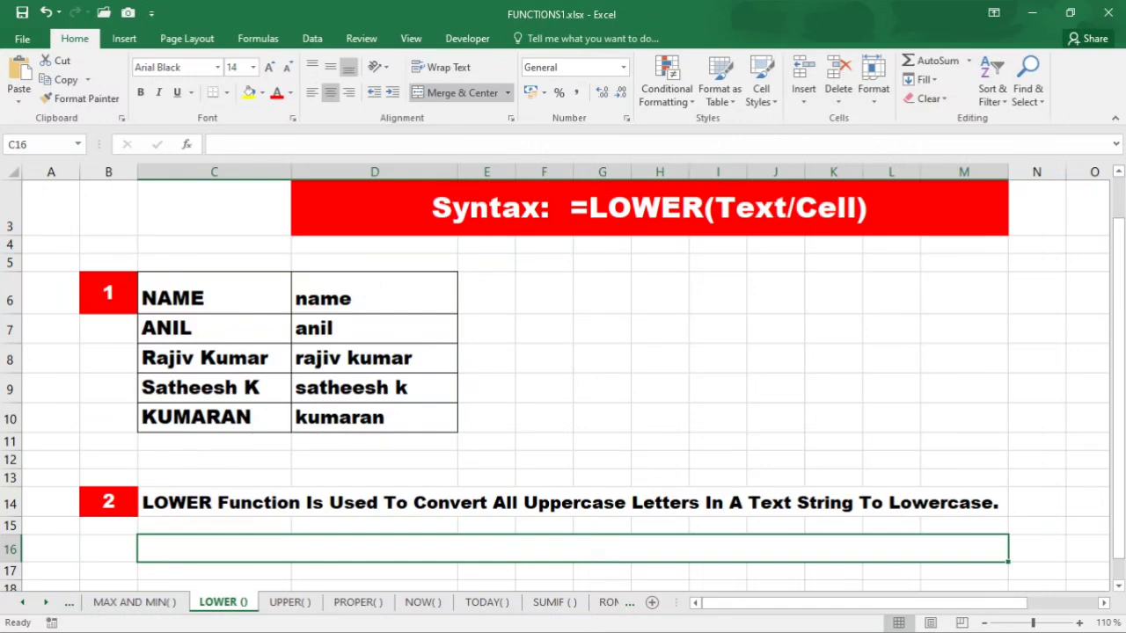
{"action": "type", "text": "="}
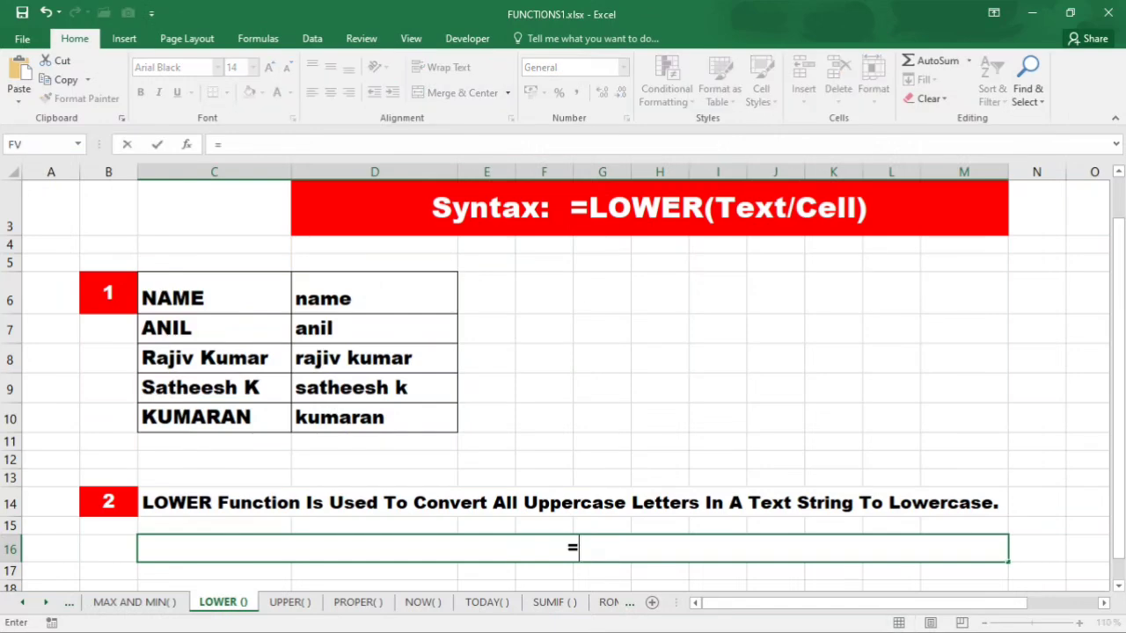
{"action": "type", "text": "LOW"}
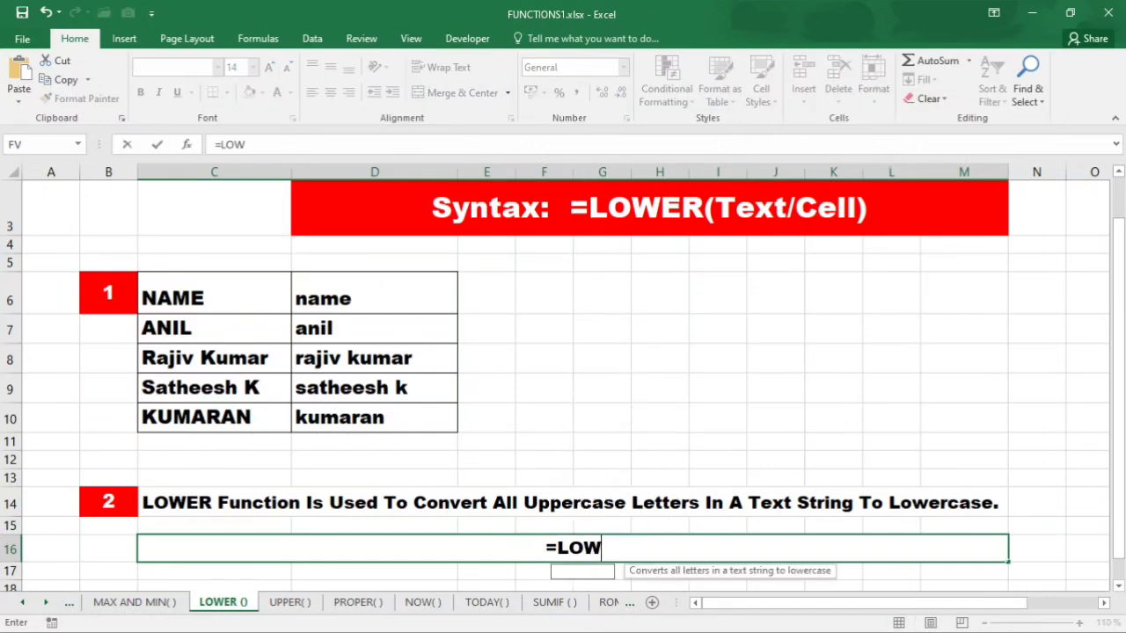
{"action": "type", "text": "ER("}
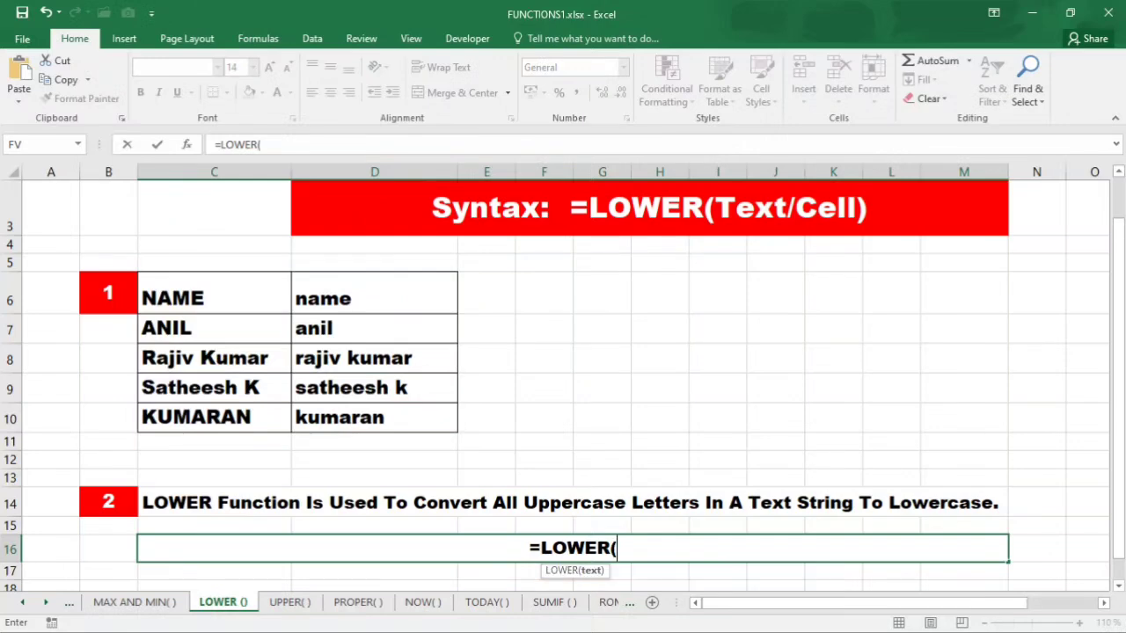
{"action": "type", "text": "\""}
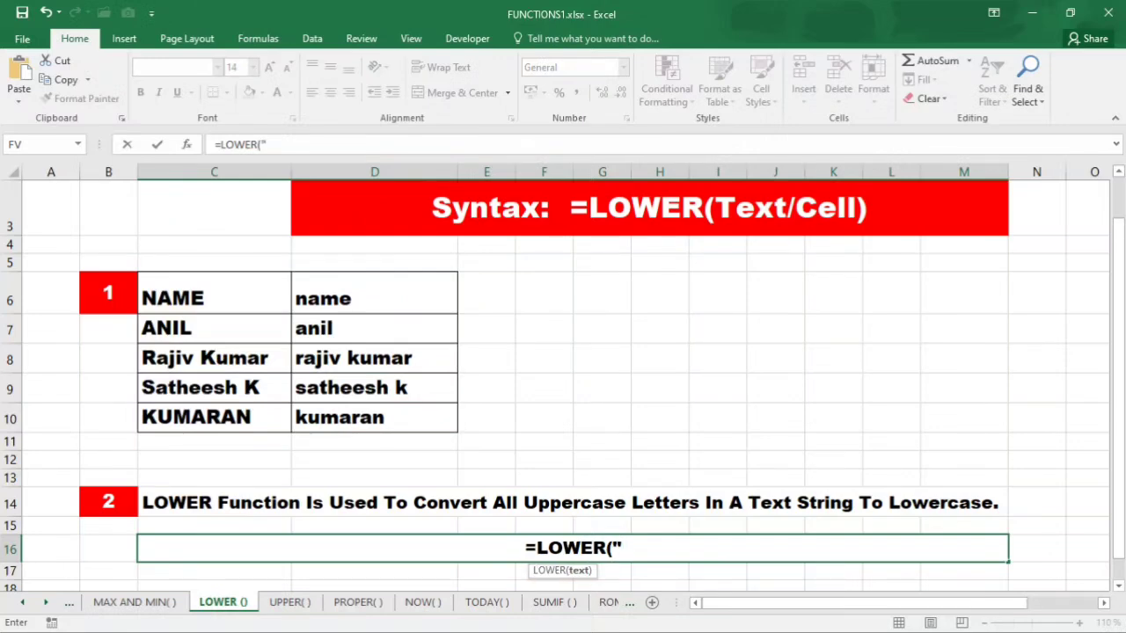
{"action": "type", "text": "MORE"}
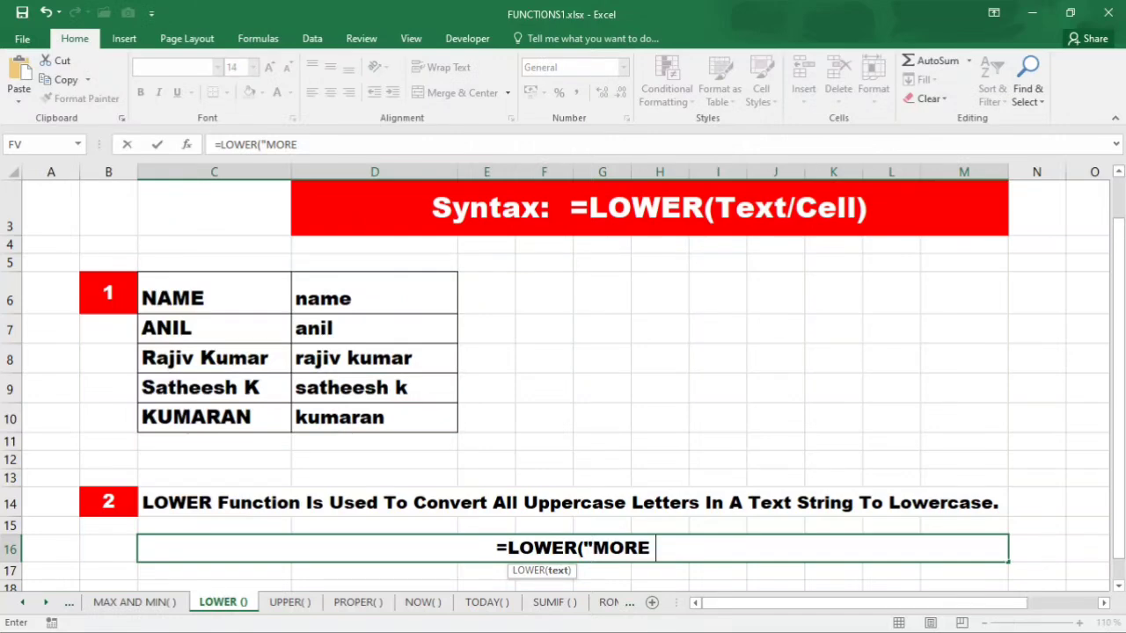
{"action": "type", "text": " N"}
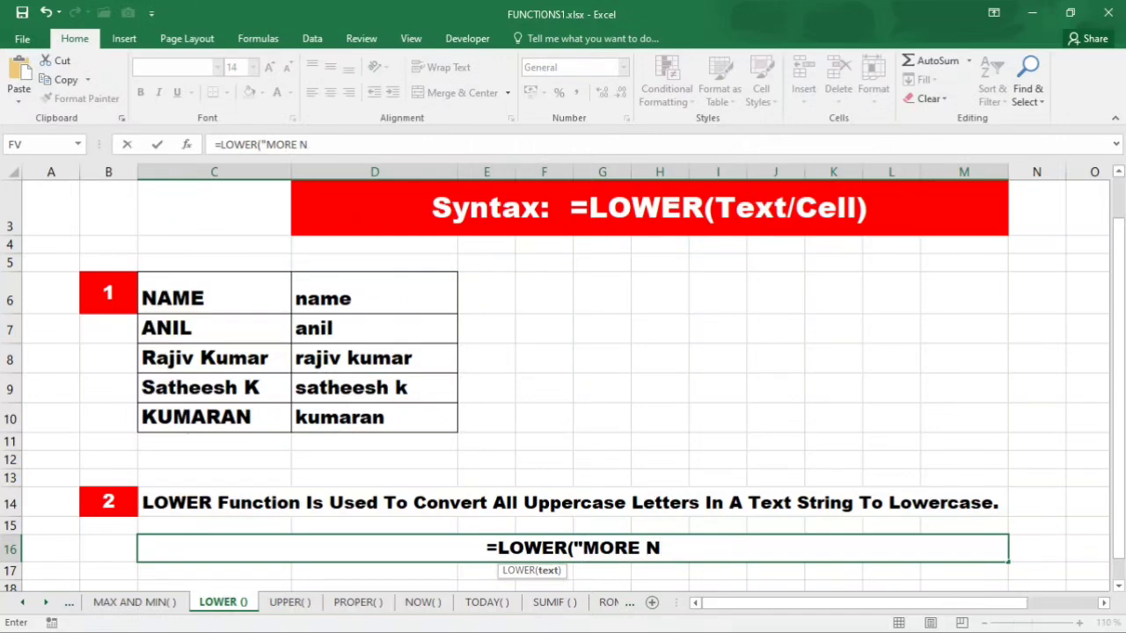
{"action": "type", "text": "' VIEWS"}
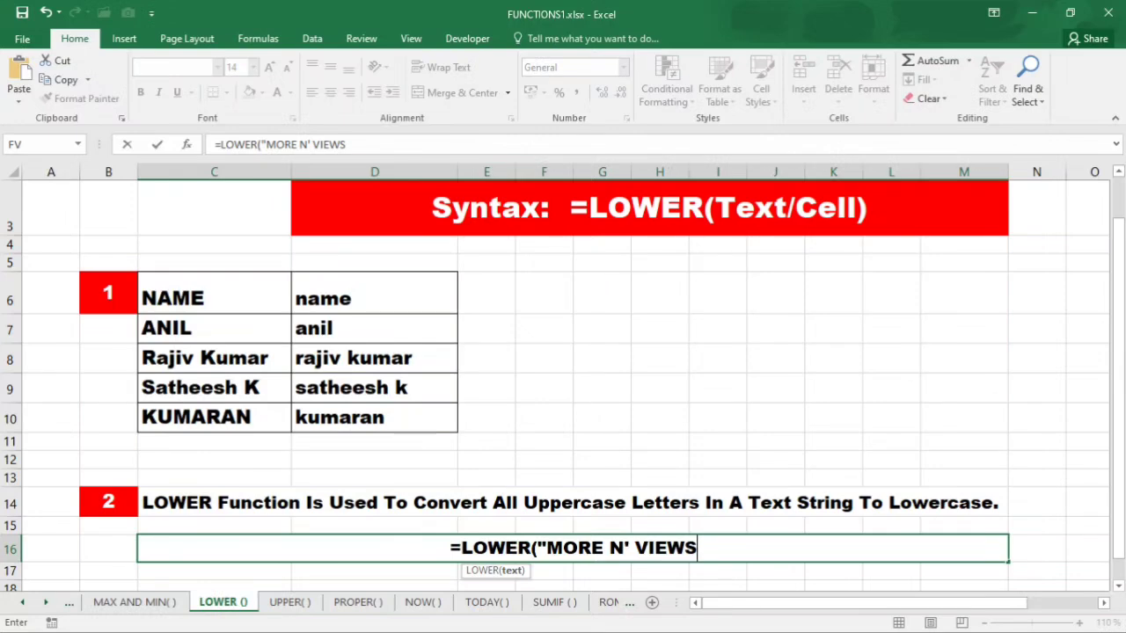
{"action": "type", "text": "\""}
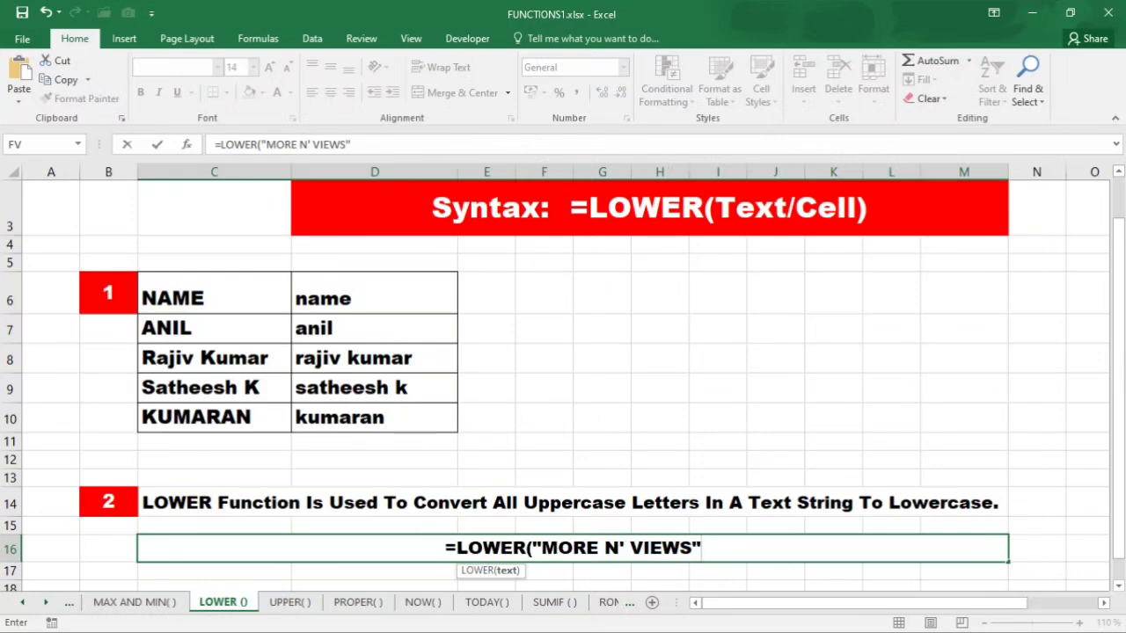
{"action": "type", "text": ")"}
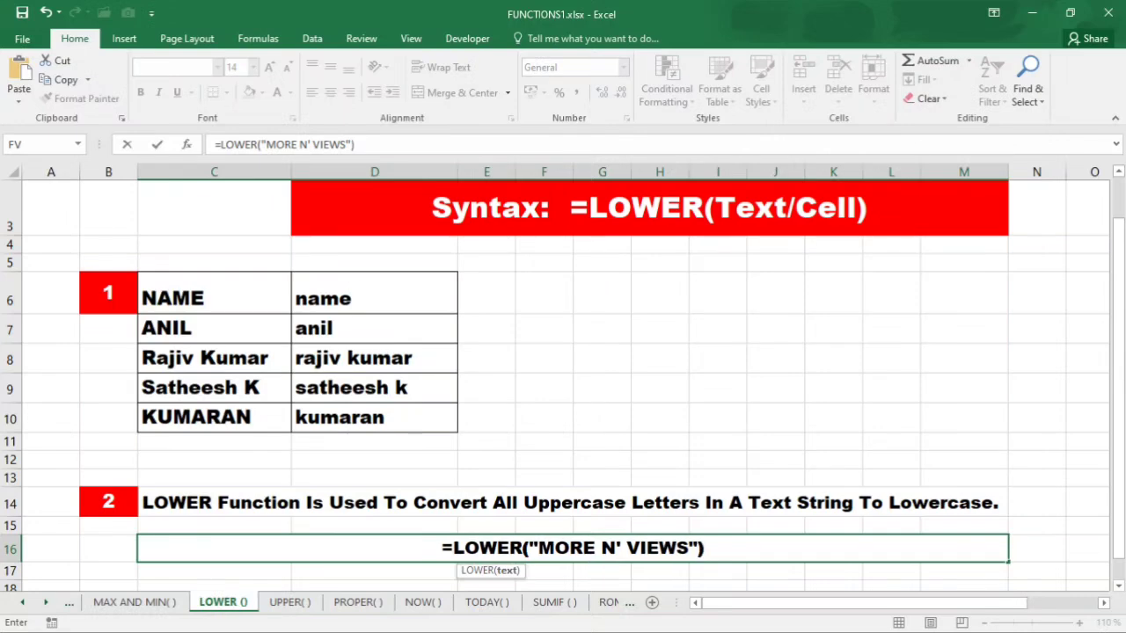
{"action": "key", "text": "Return"}
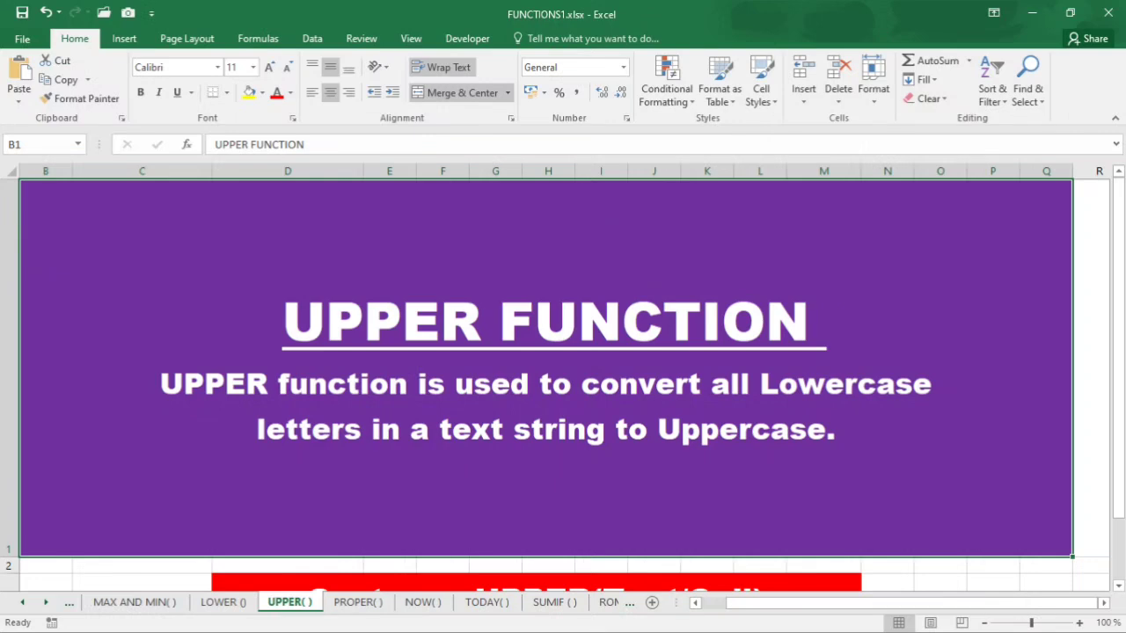
Enter =UPPER(C6) in cell D6 and fill the formula down to D10 to convert the whole name list to uppercase
{"action": "key", "text": "Down"}
{"action": "key", "text": "Down"}
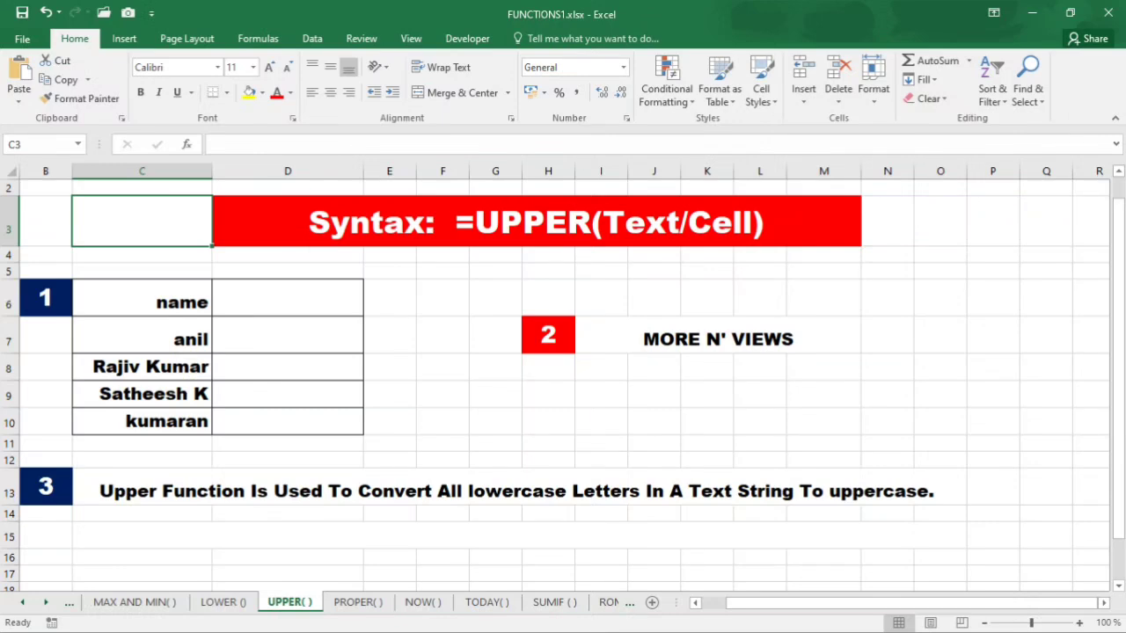
{"action": "left_click", "coordinate": [288, 298]}
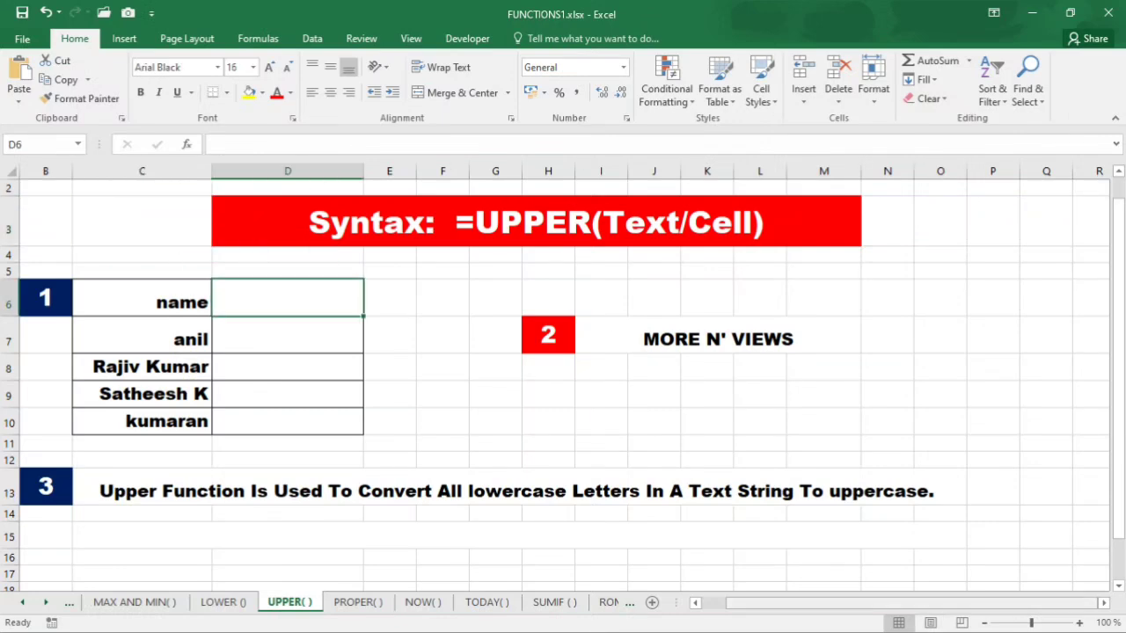
{"action": "left_click", "coordinate": [1080, 622]}
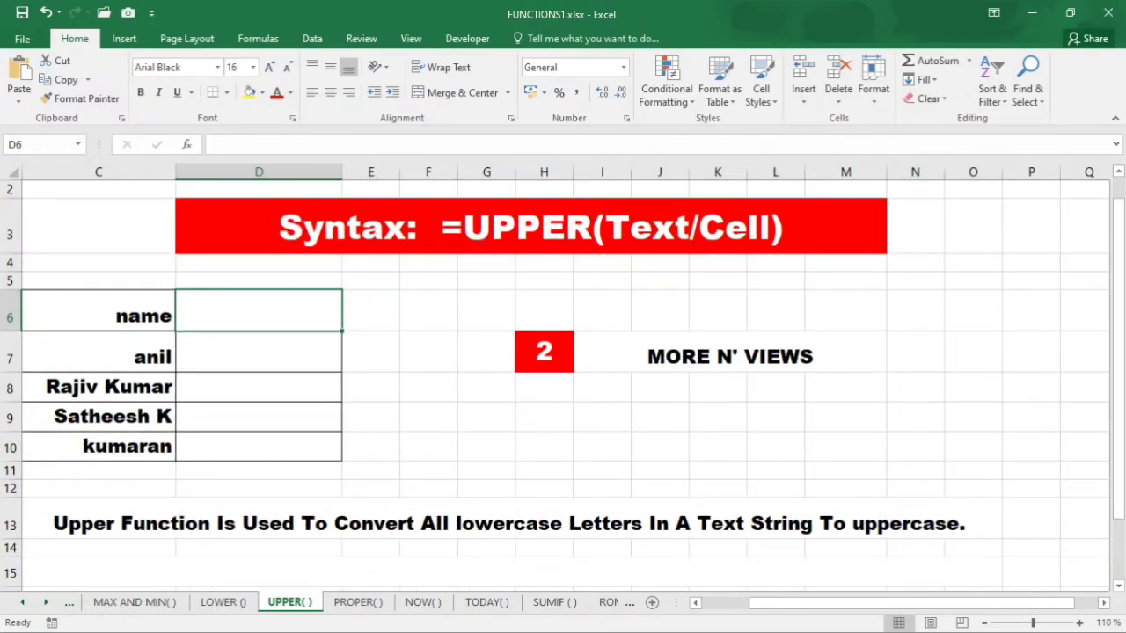
{"action": "left_click", "coordinate": [695, 603]}
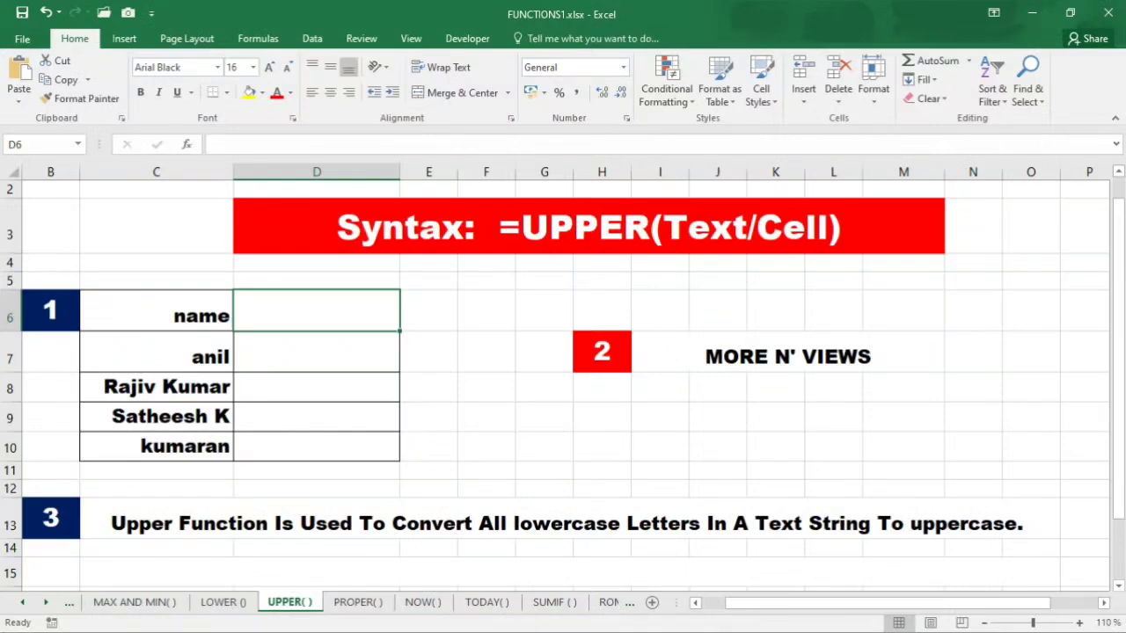
{"action": "type", "text": "=UPPER"}
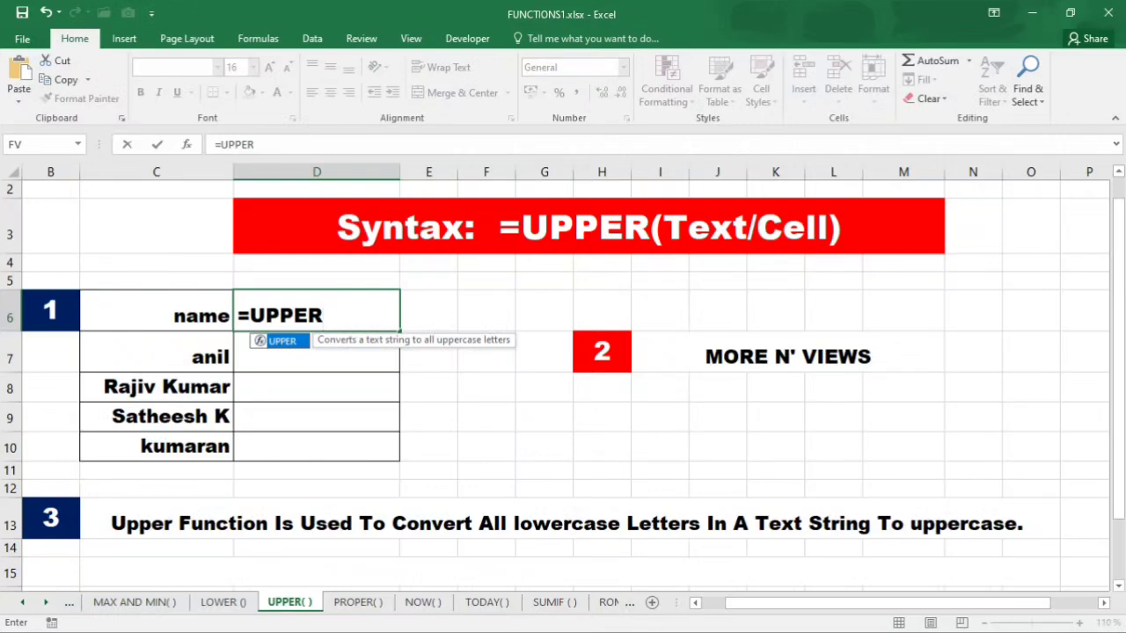
{"action": "type", "text": "("}
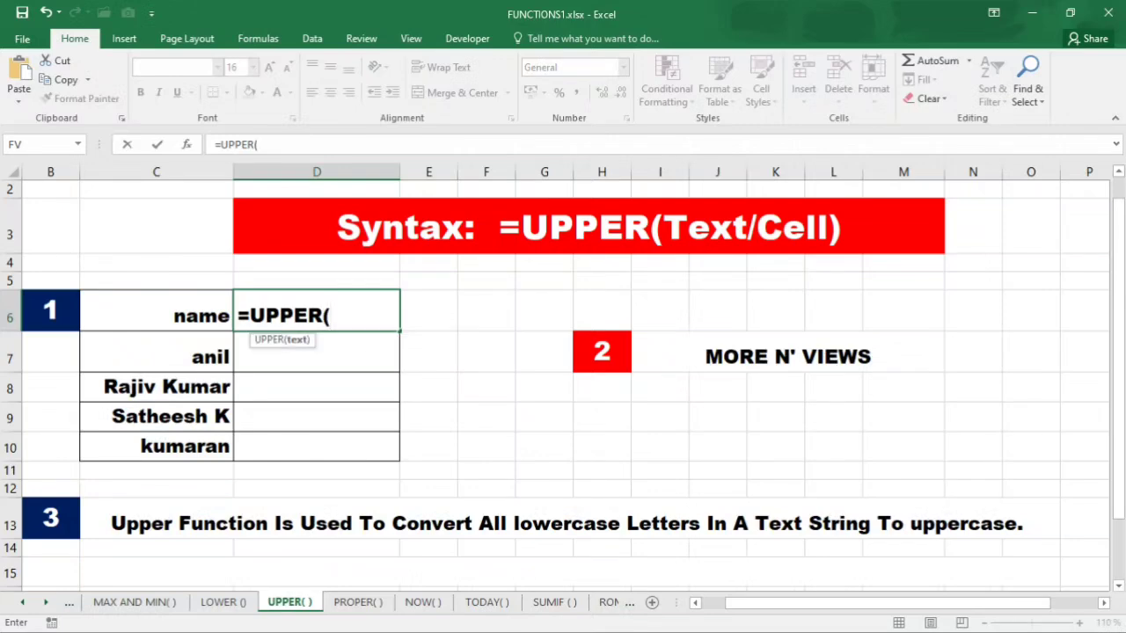
{"action": "left_click", "coordinate": [157, 315]}
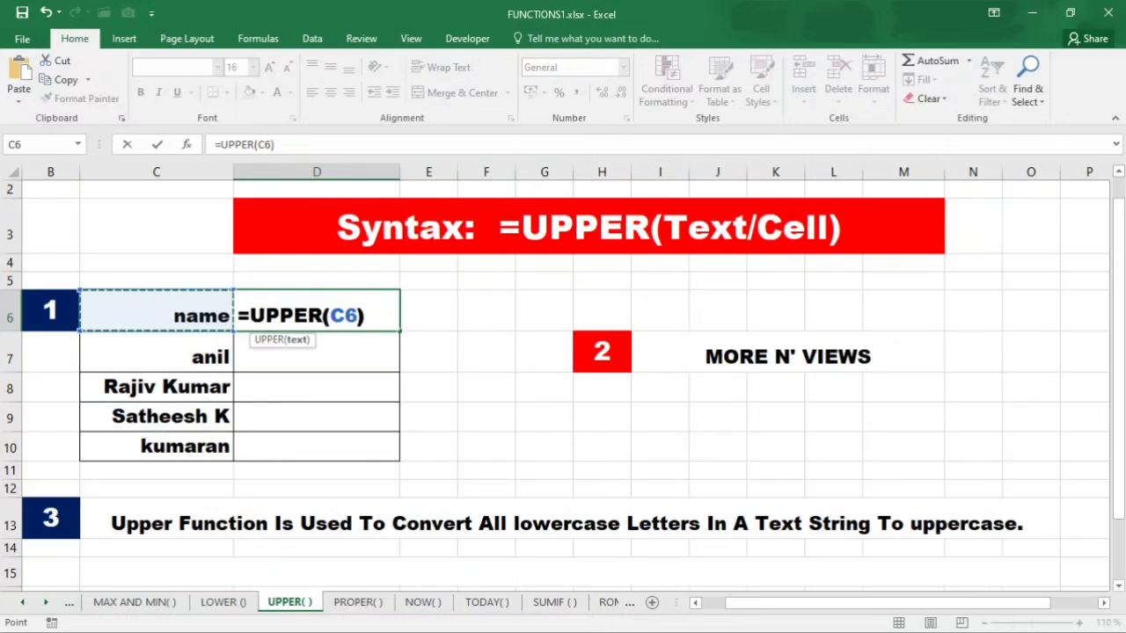
{"action": "type", "text": ")"}
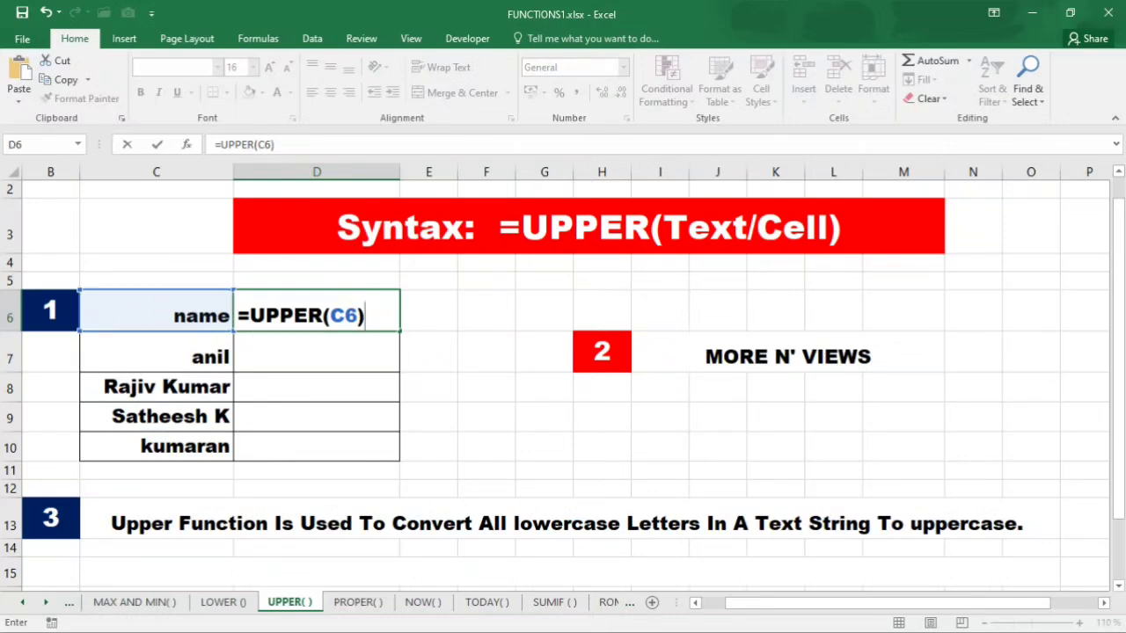
{"action": "key", "text": "Return"}
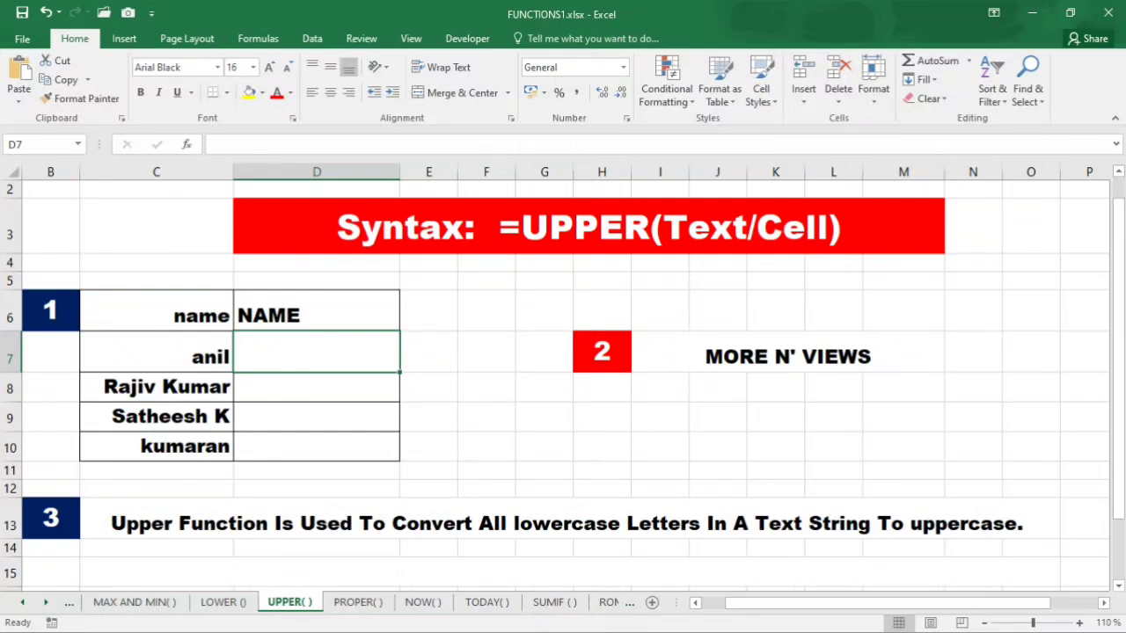
{"action": "left_click", "coordinate": [316, 311]}
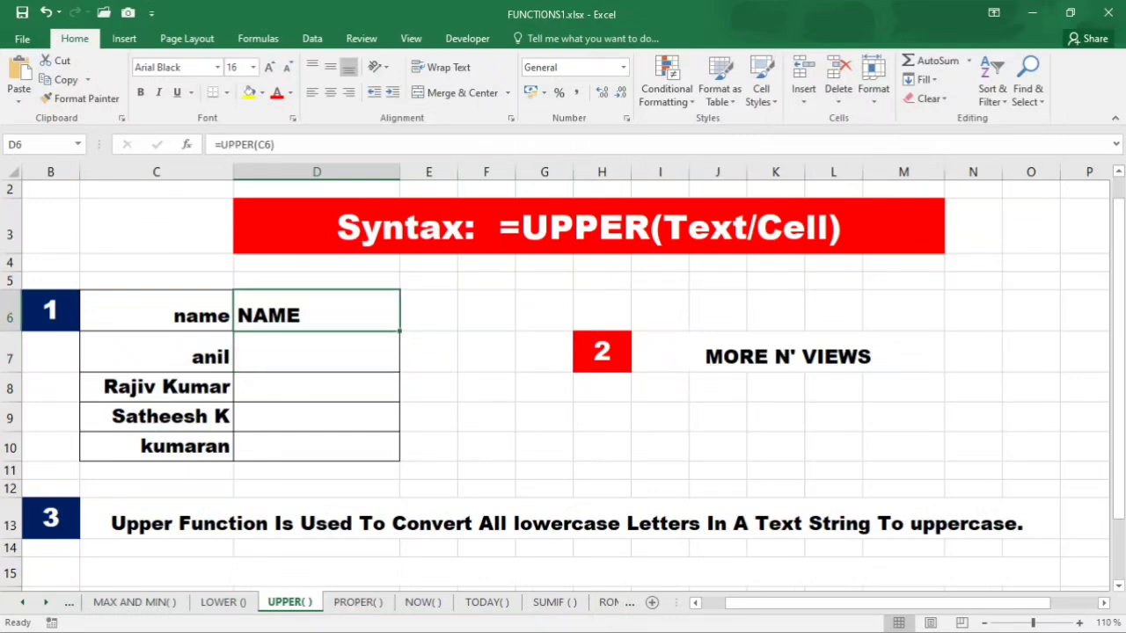
{"action": "left_click_drag", "start_coordinate": [399, 331], "coordinate": [399, 461]}
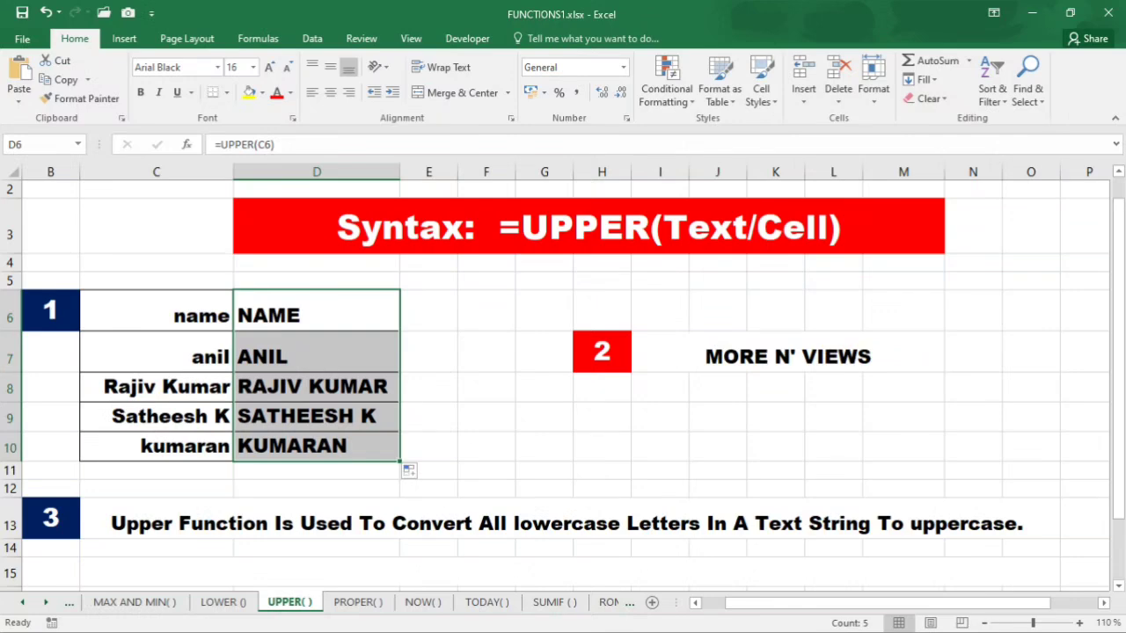
Replace the content of the merged cell I7 in example 2 with =UPPER("more n' views"), giving the text directly in quotes
{"action": "left_click", "coordinate": [788, 353]}
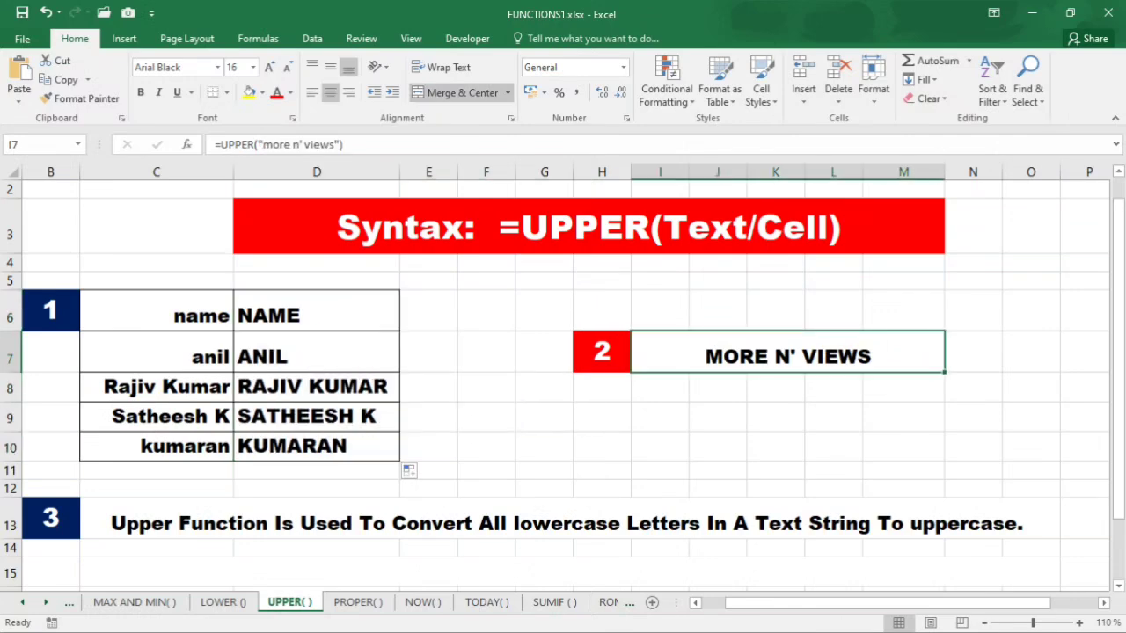
{"action": "type", "text": "="}
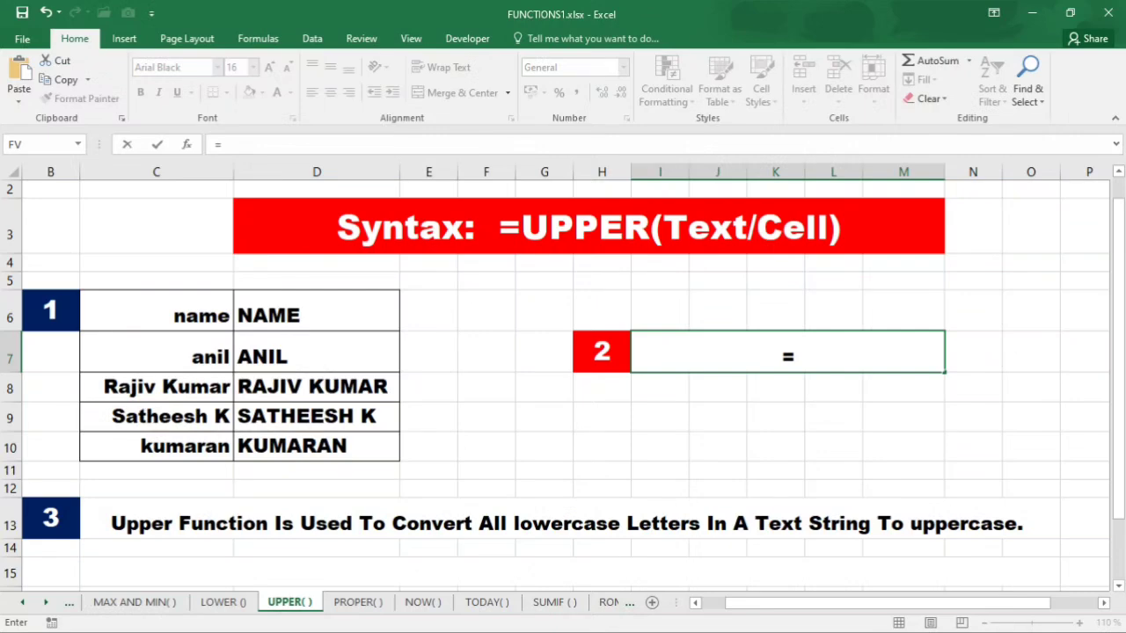
{"action": "type", "text": "UPPER"}
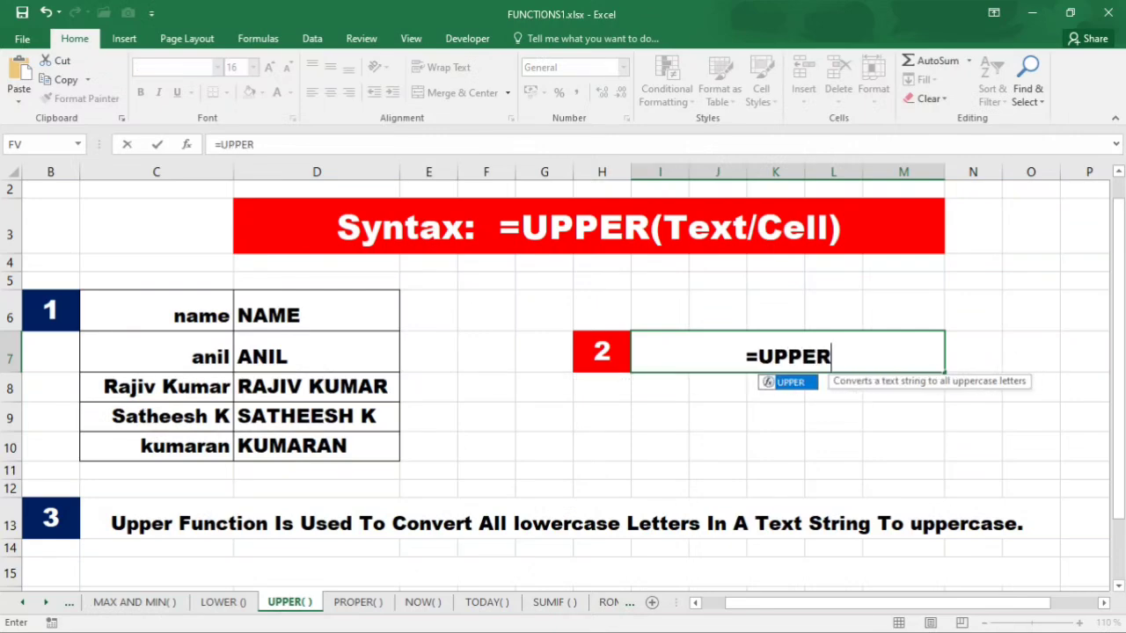
{"action": "type", "text": "("}
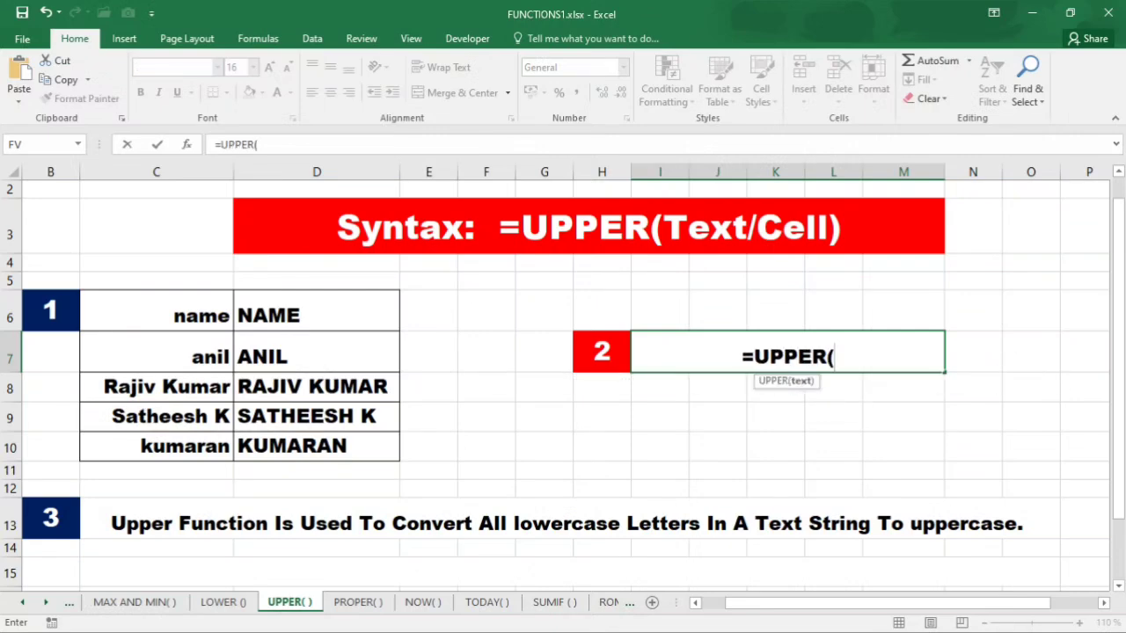
{"action": "type", "text": "\"m"}
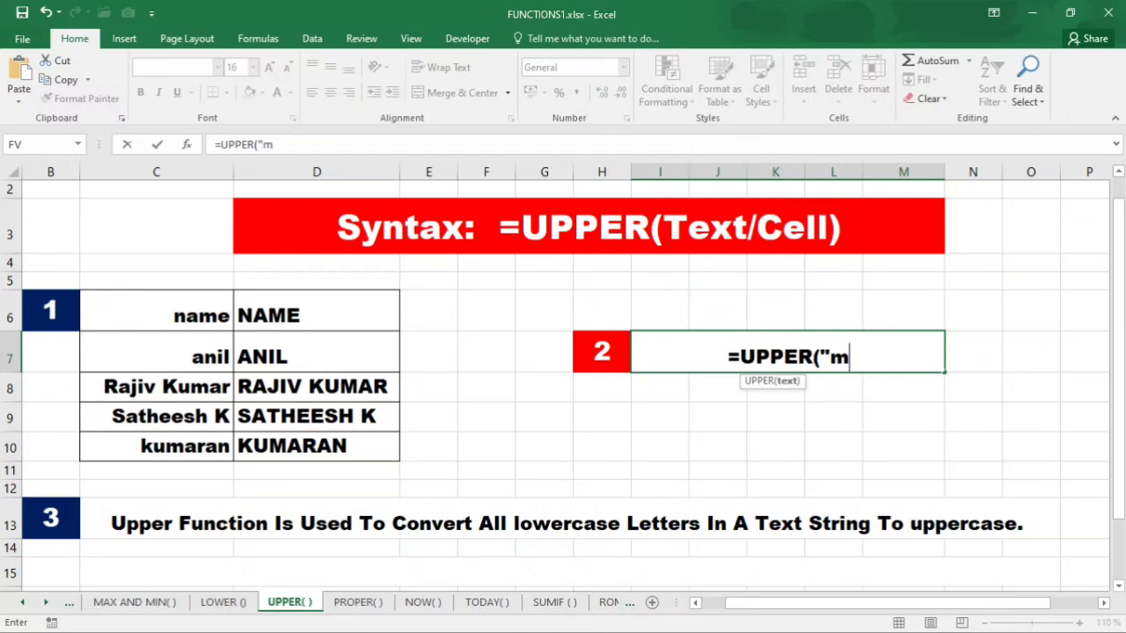
{"action": "type", "text": "ore "}
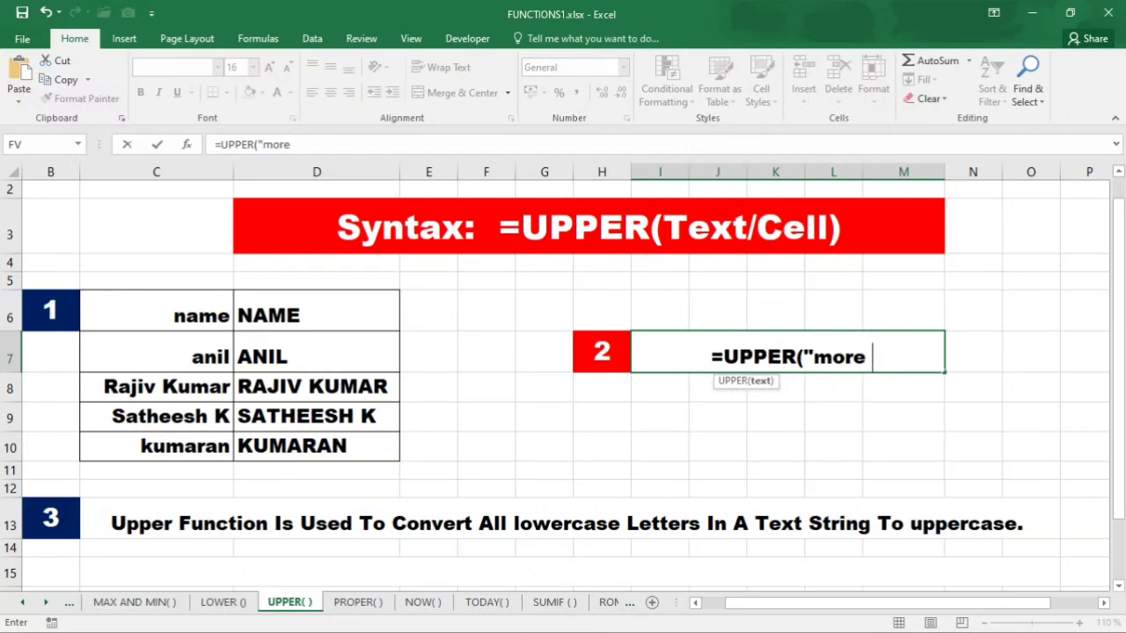
{"action": "type", "text": "n'"}
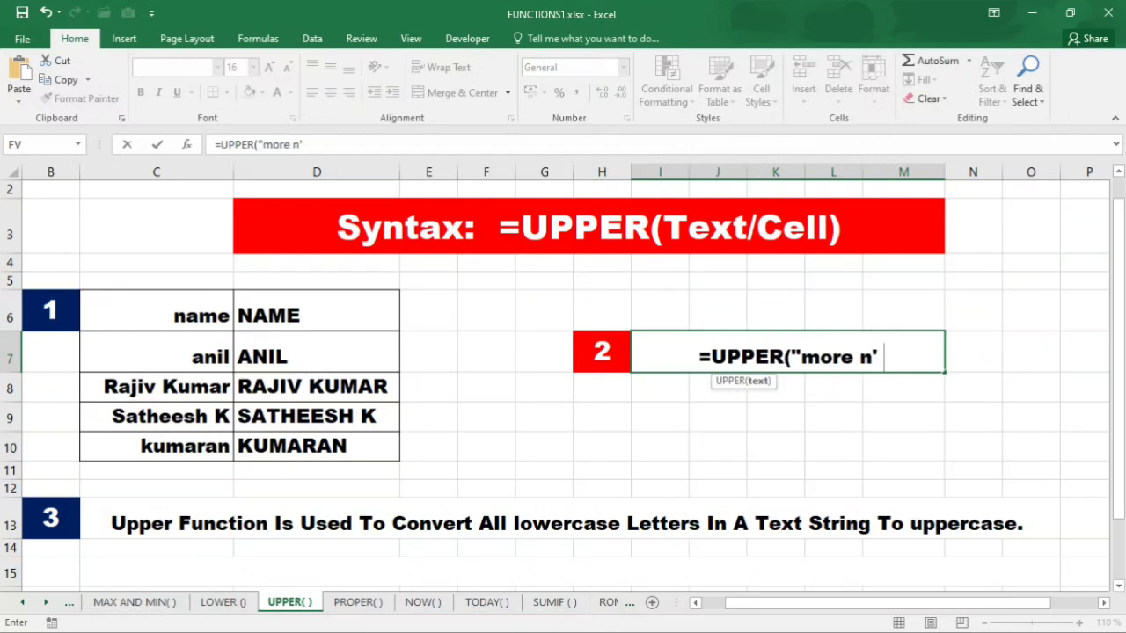
{"action": "type", "text": " views"}
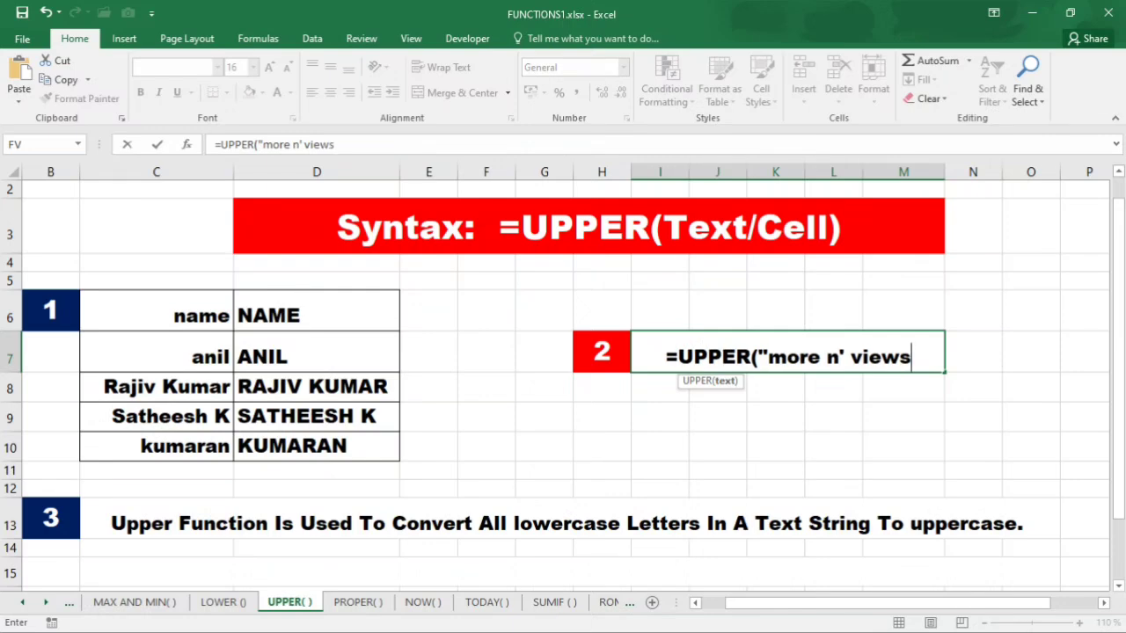
{"action": "type", "text": "\""}
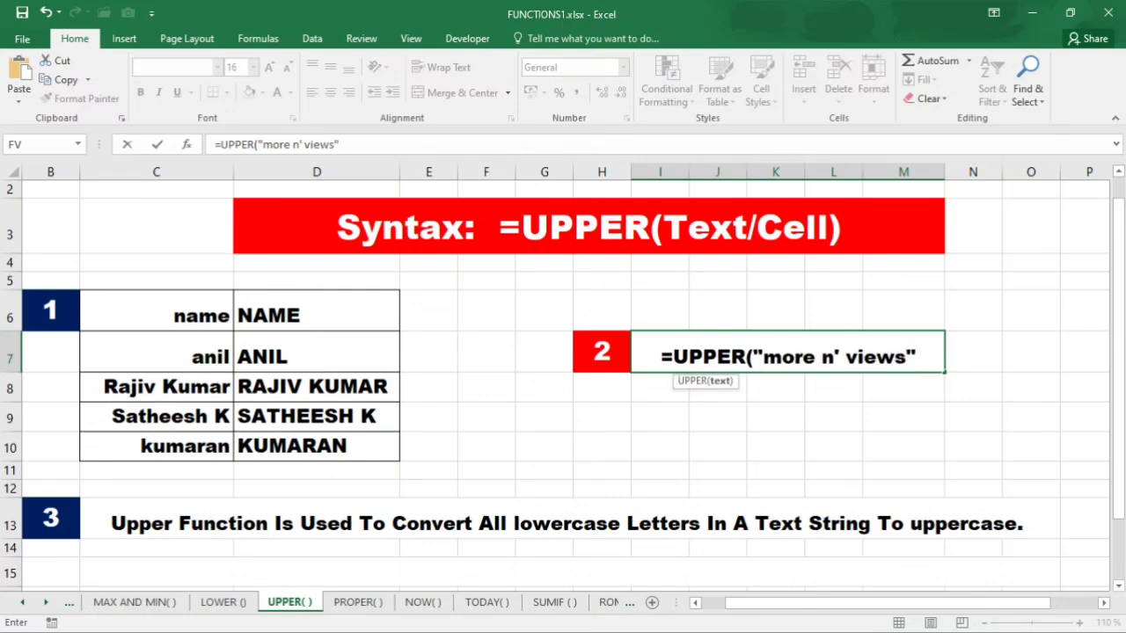
{"action": "type", "text": ")"}
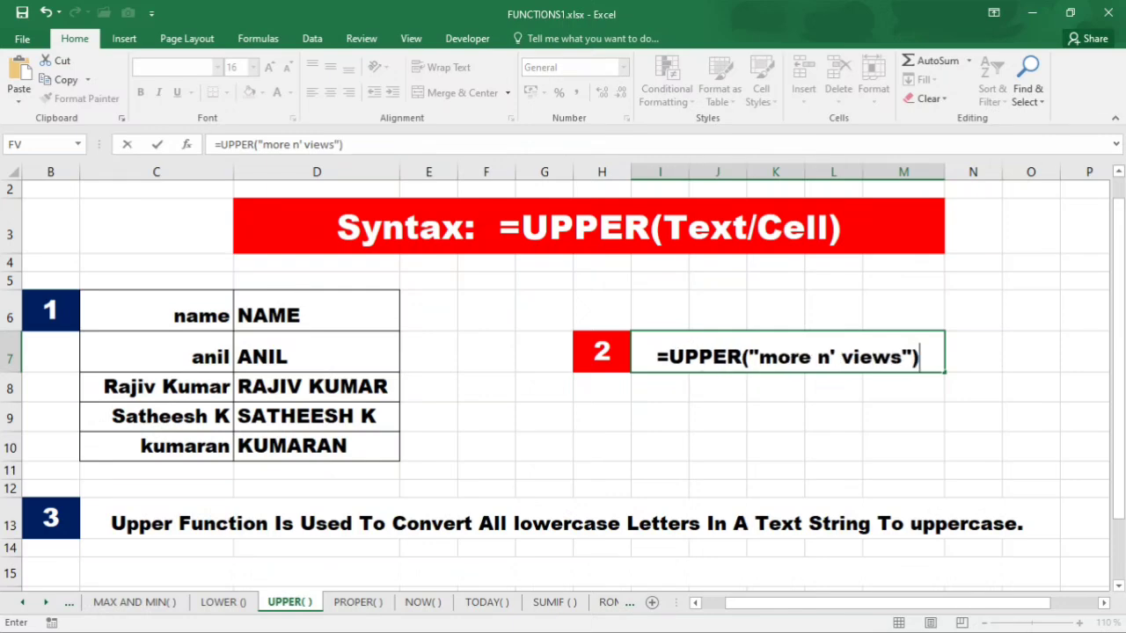
{"action": "key", "text": "Return"}
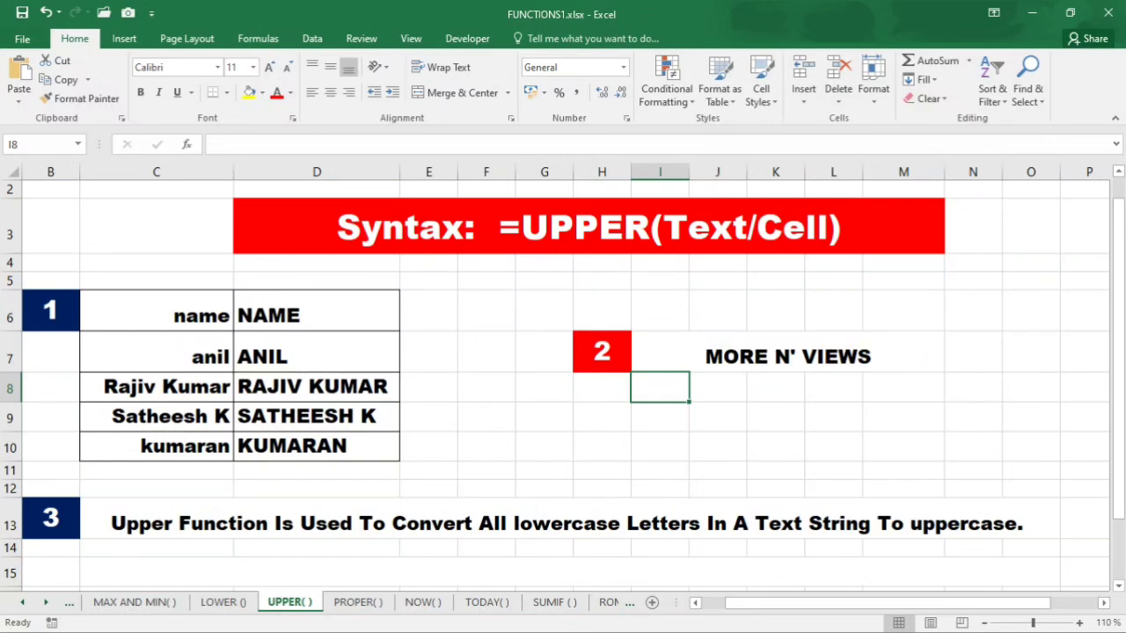
Enter =UPPER(C13) in the merged cell C15 to convert the example 3 sentence to uppercase
{"action": "left_click", "coordinate": [570, 572]}
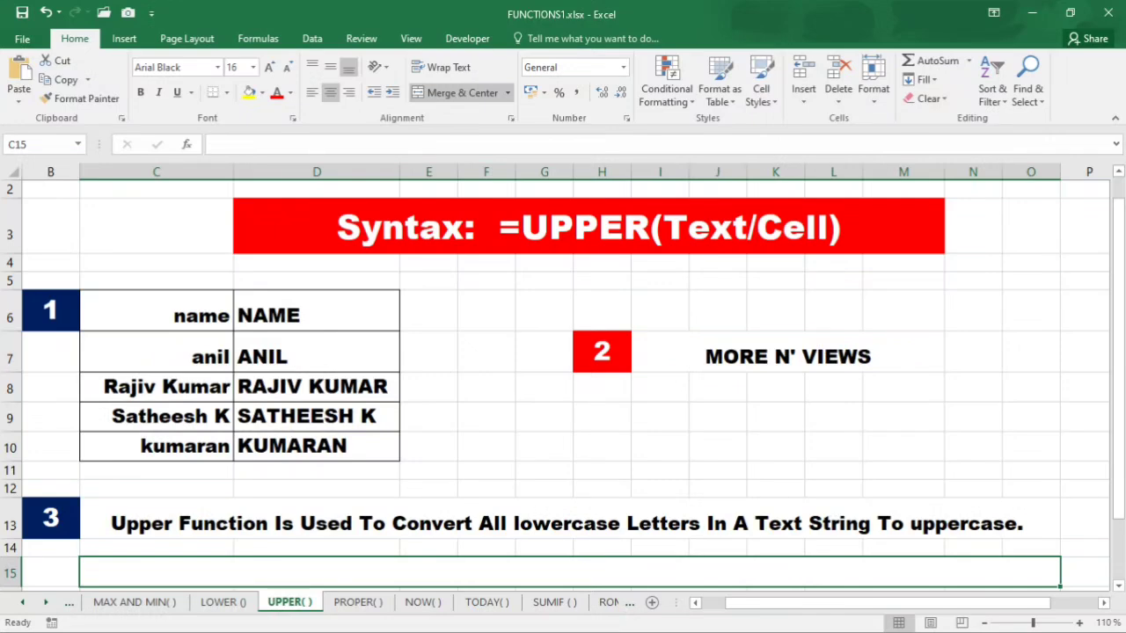
{"action": "type", "text": "="}
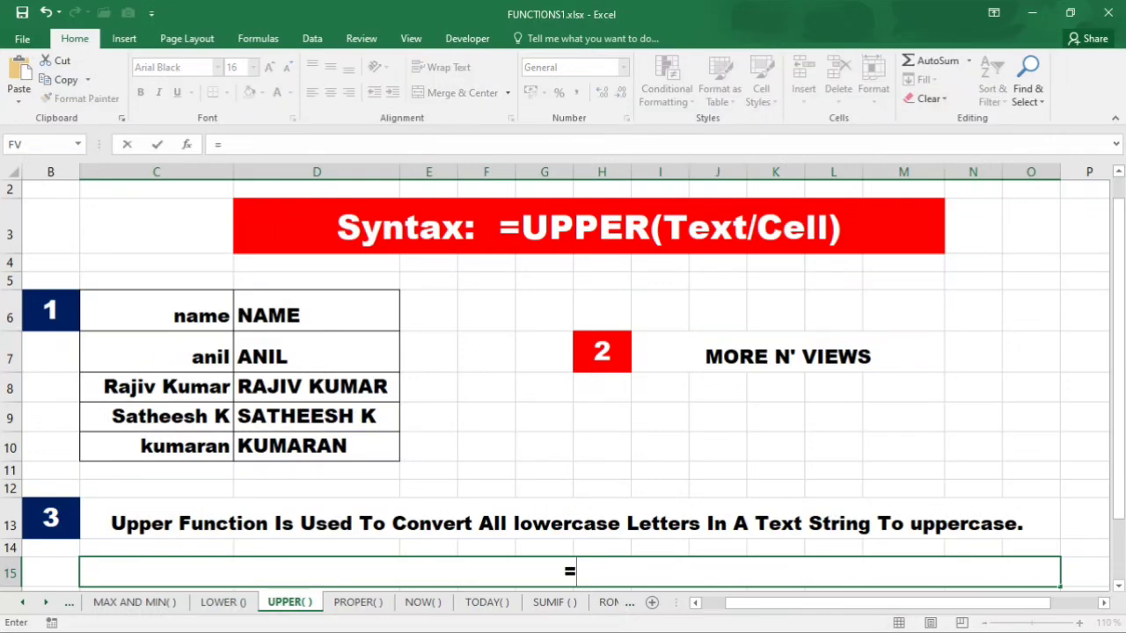
{"action": "type", "text": "uppe"}
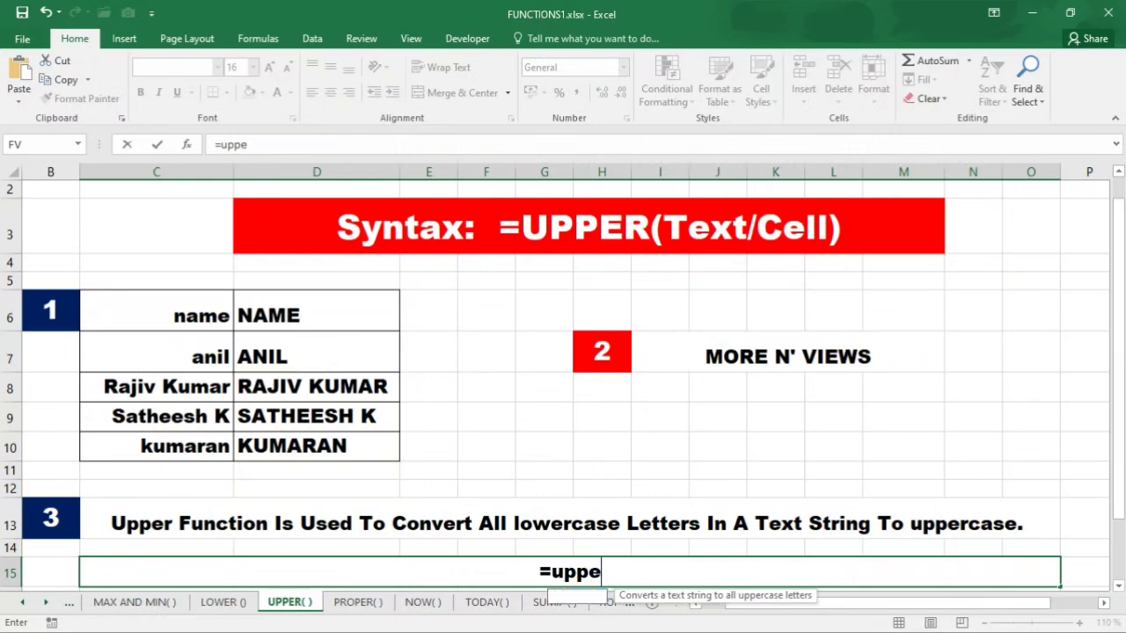
{"action": "type", "text": "r("}
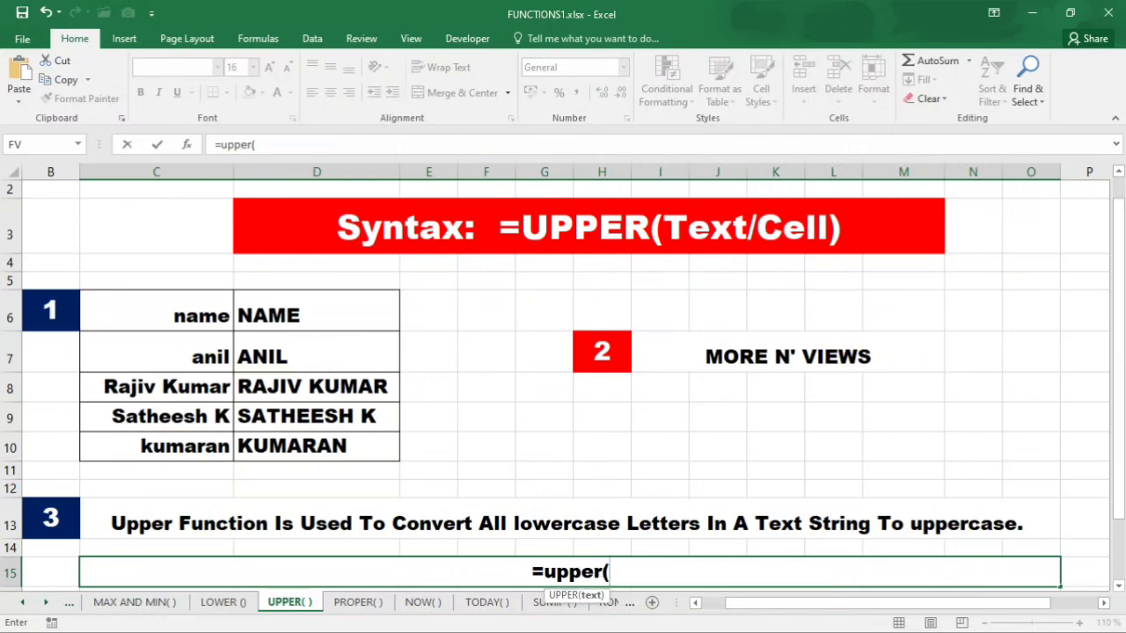
{"action": "left_click", "coordinate": [352, 524]}
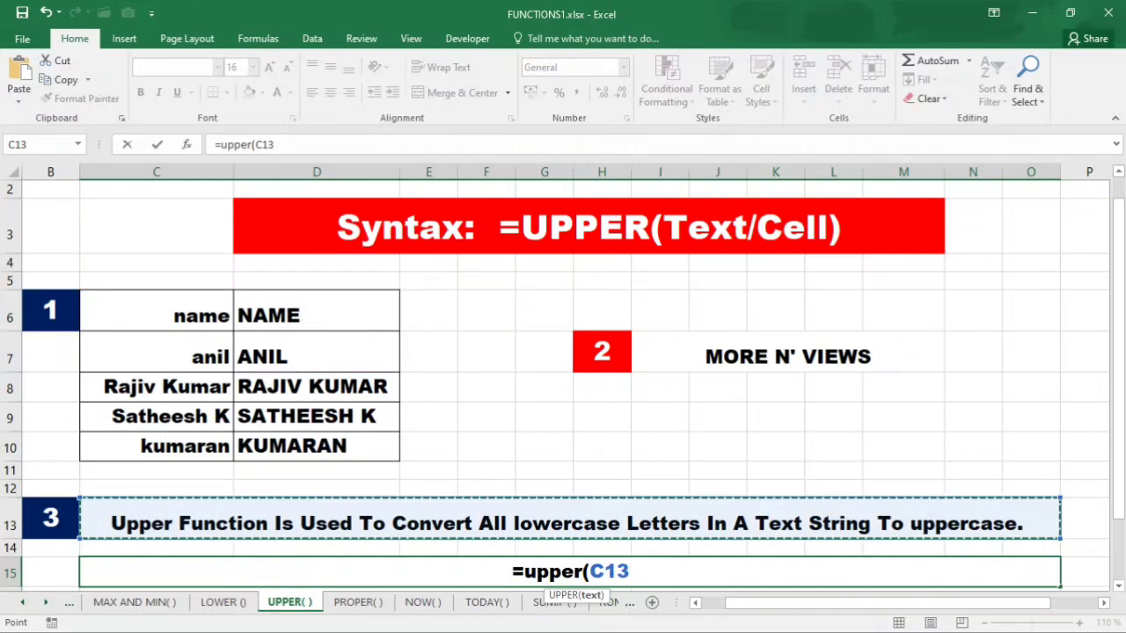
{"action": "type", "text": ")"}
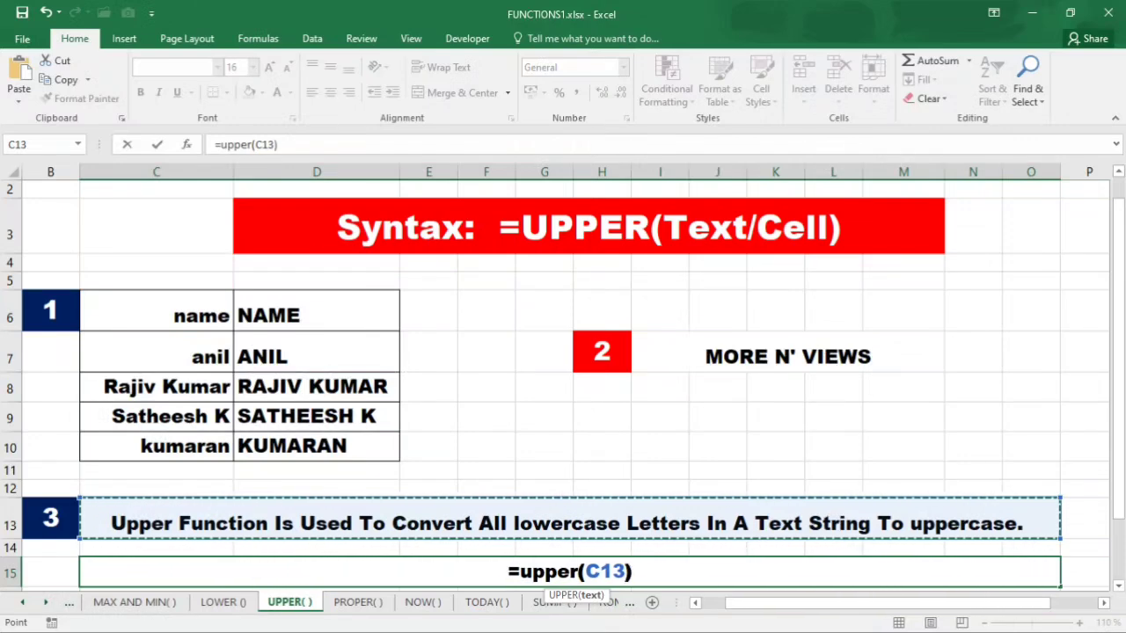
{"action": "key", "text": "Return"}
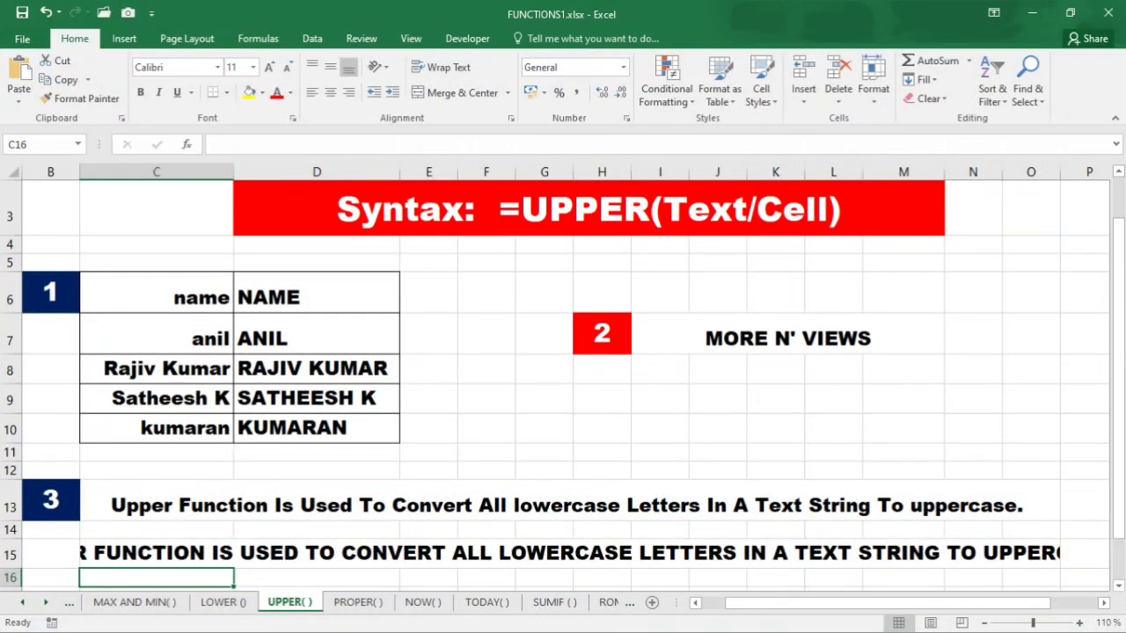
Widen column O and reduce the font size of the merged cell C15 to 14 so the uppercase sentence fits
{"action": "left_click", "coordinate": [570, 553]}
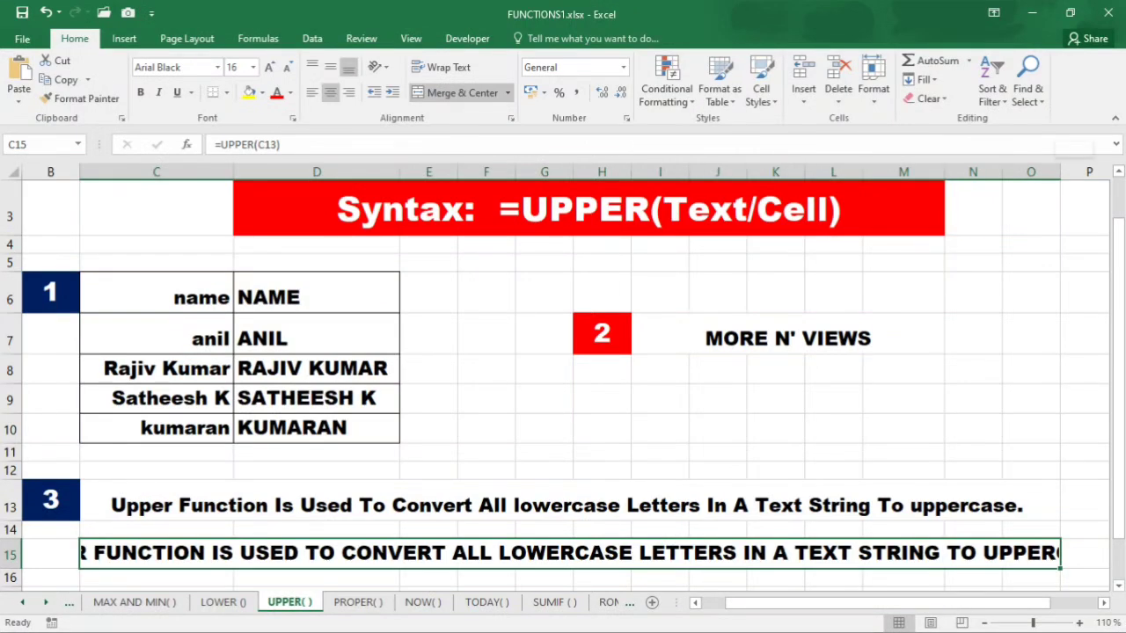
{"action": "left_click_drag", "start_coordinate": [1060, 171], "coordinate": [1110, 172]}
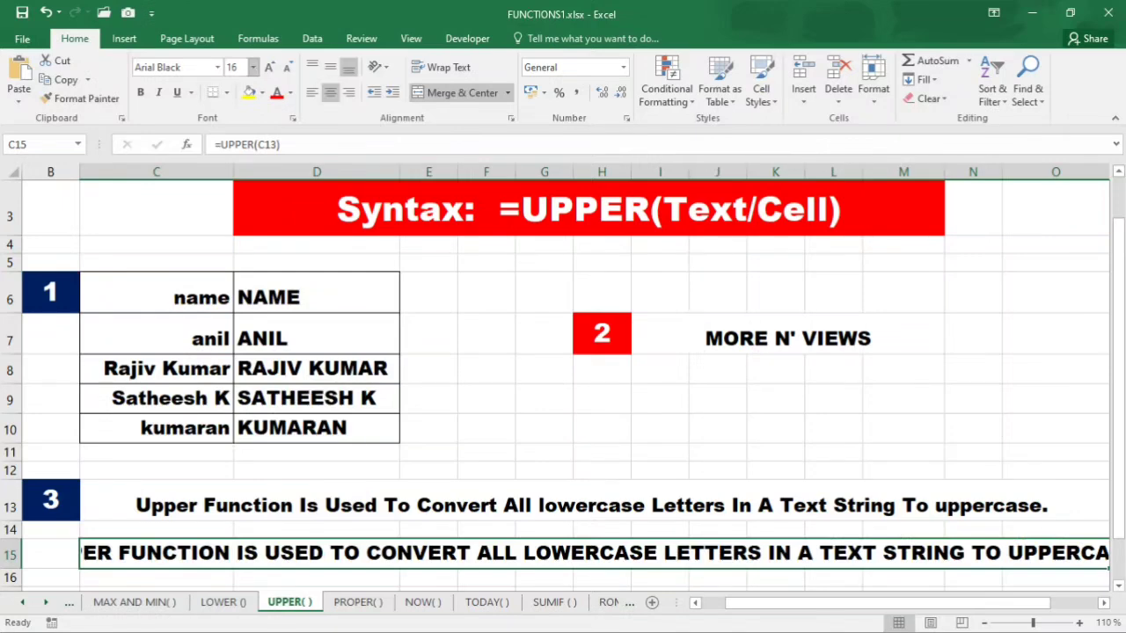
{"action": "left_click", "coordinate": [286, 67]}
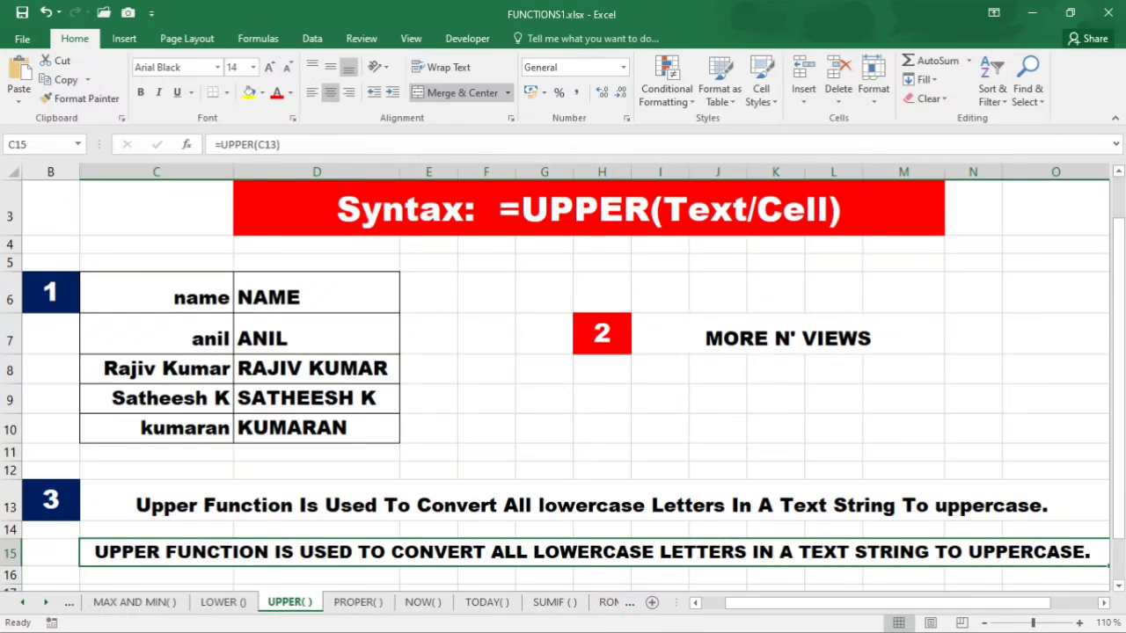
{"action": "left_click", "coordinate": [591, 505]}
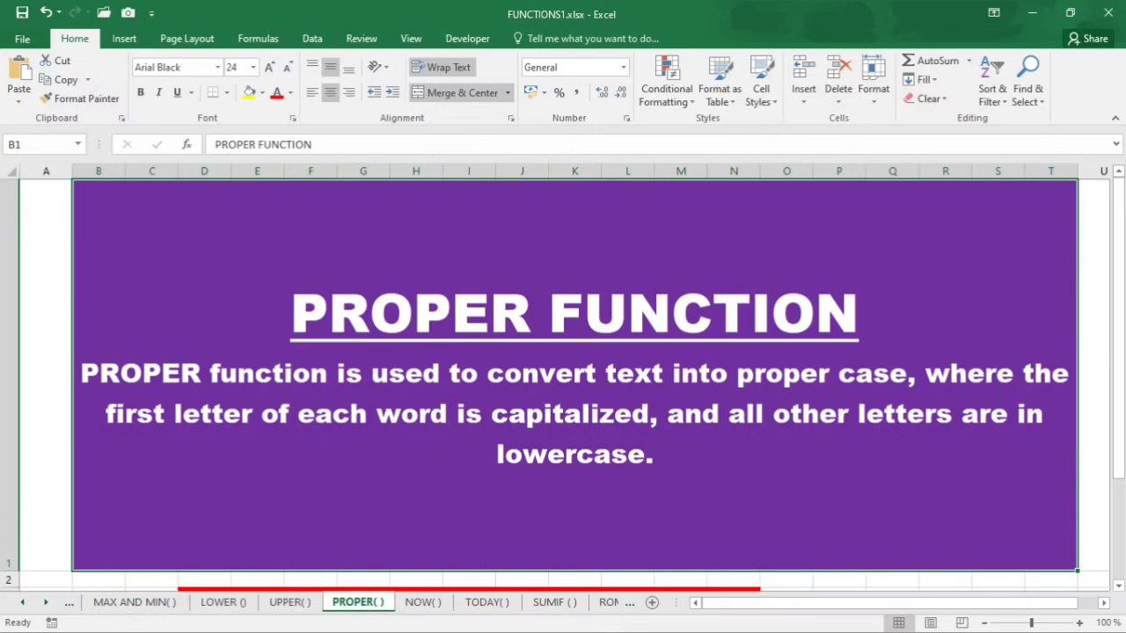
Select the empty merged result cell J7 beside the example 1 text on the PROPER( ) sheet
{"action": "key", "text": "Down"}
{"action": "key", "text": "Down"}
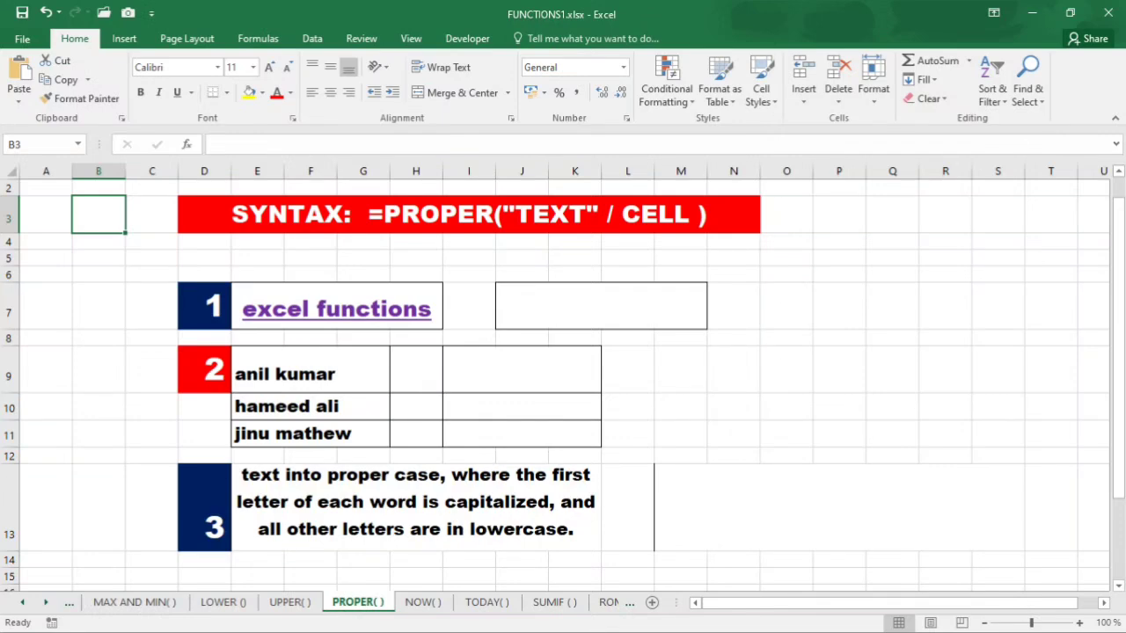
{"action": "left_click", "coordinate": [337, 307]}
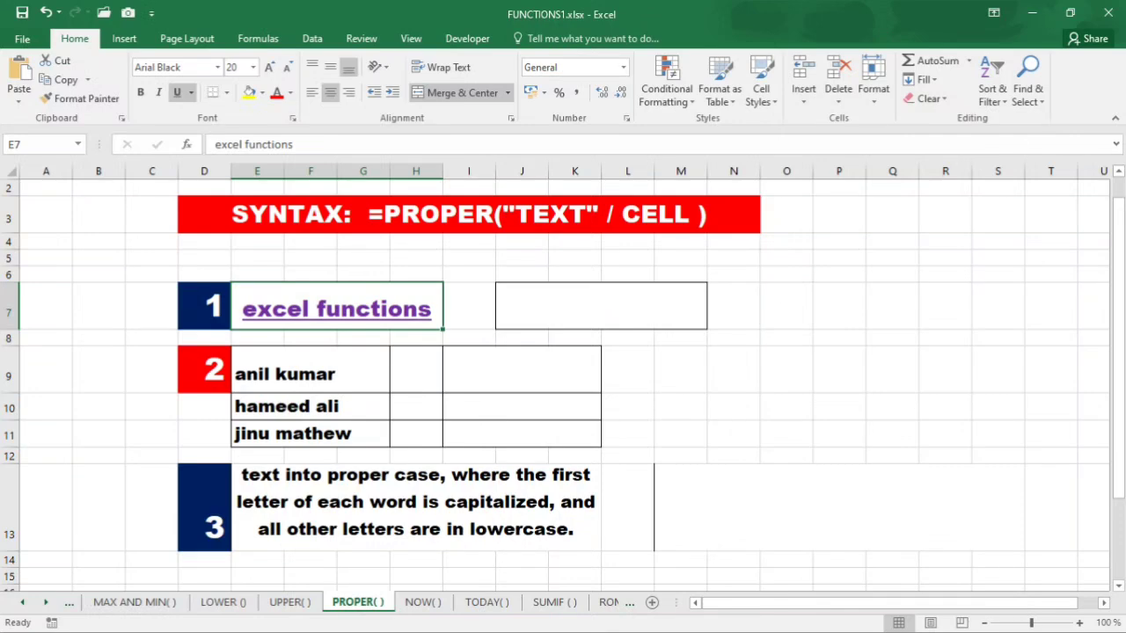
{"action": "left_click", "coordinate": [601, 306]}
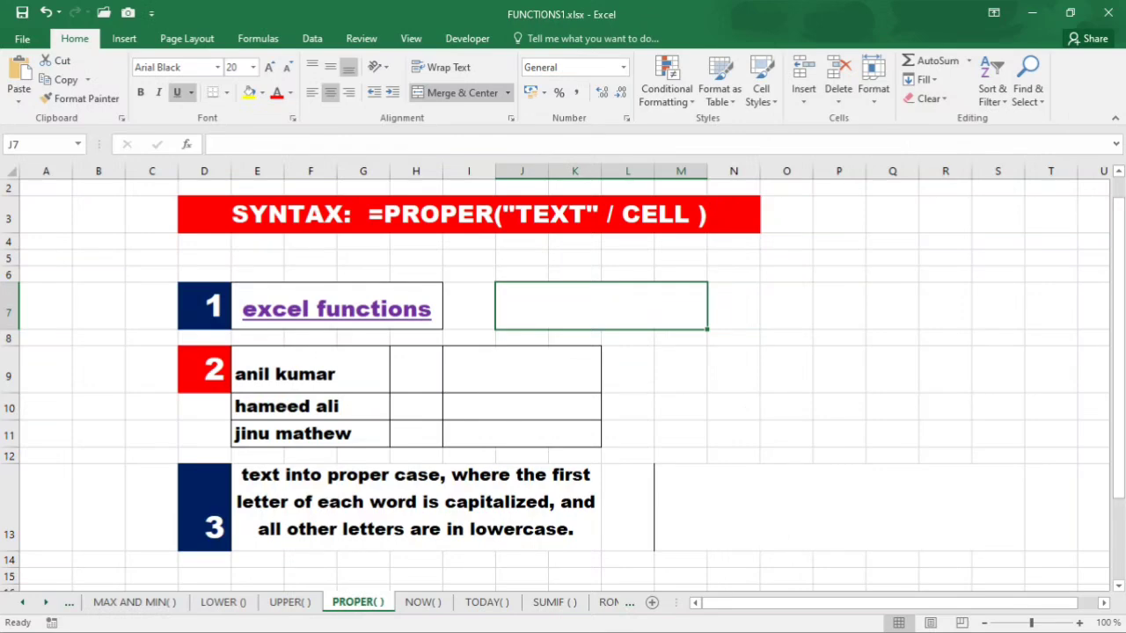
{"action": "type", "text": "="}
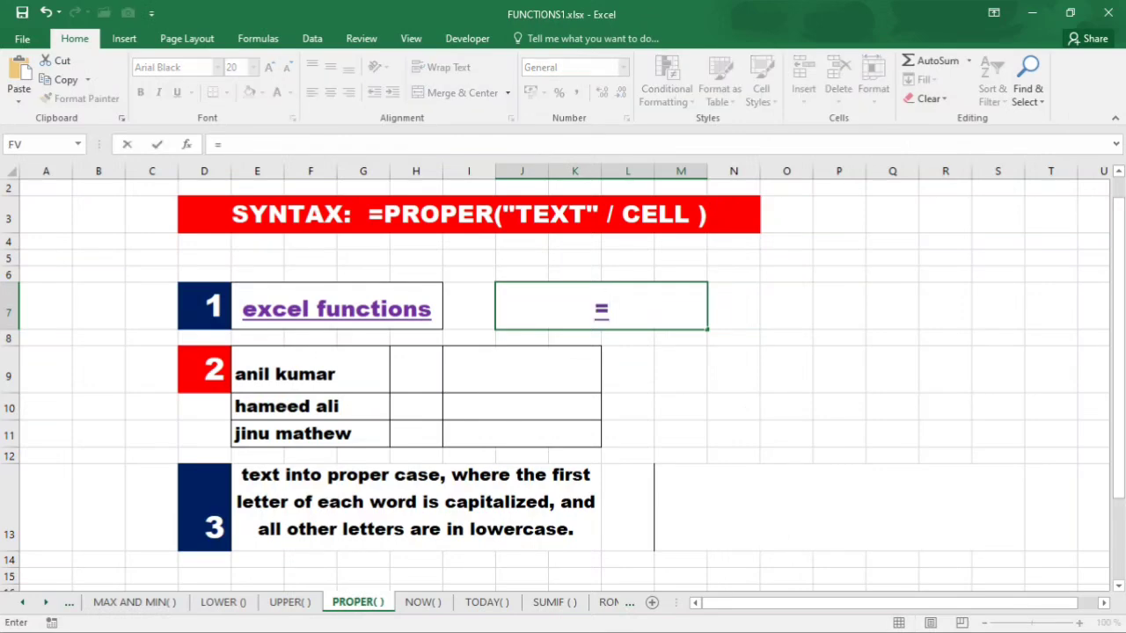
{"action": "type", "text": "p"}
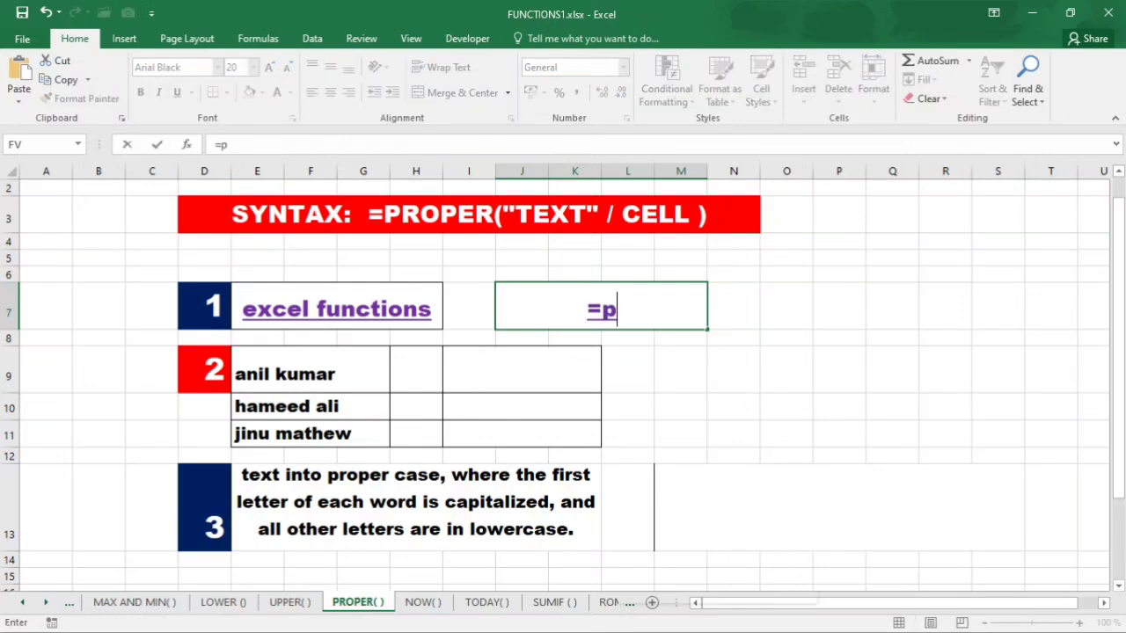
{"action": "type", "text": "roper"}
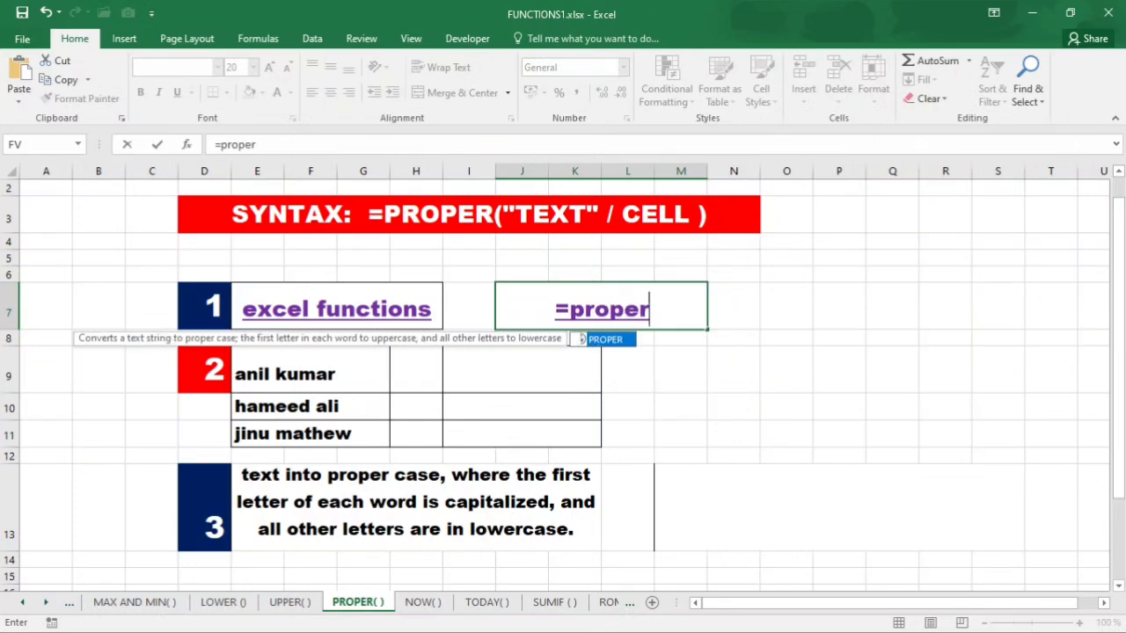
{"action": "key", "text": "BackSpace"}
{"action": "key", "text": "BackSpace"}
{"action": "key", "text": "BackSpace"}
{"action": "key", "text": "BackSpace"}
{"action": "key", "text": "BackSpace"}
{"action": "key", "text": "BackSpace"}
{"action": "key", "text": "BackSpace"}
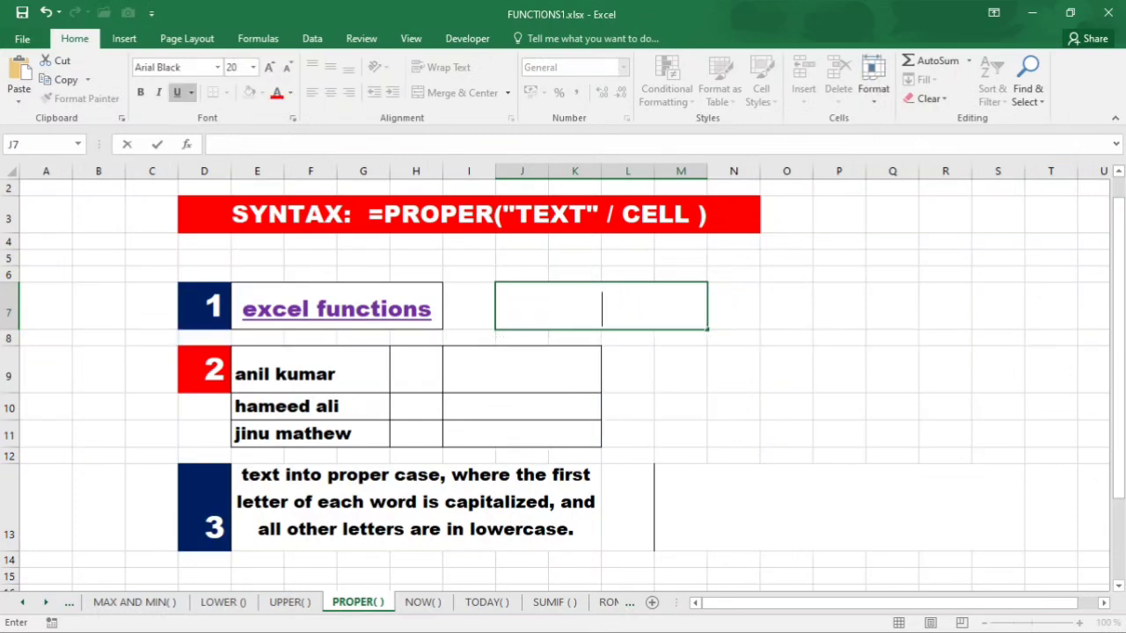
Enter =PROPER(E7) in the merged cell J7 to convert the example 1 text to proper case
{"action": "type", "text": "=P"}
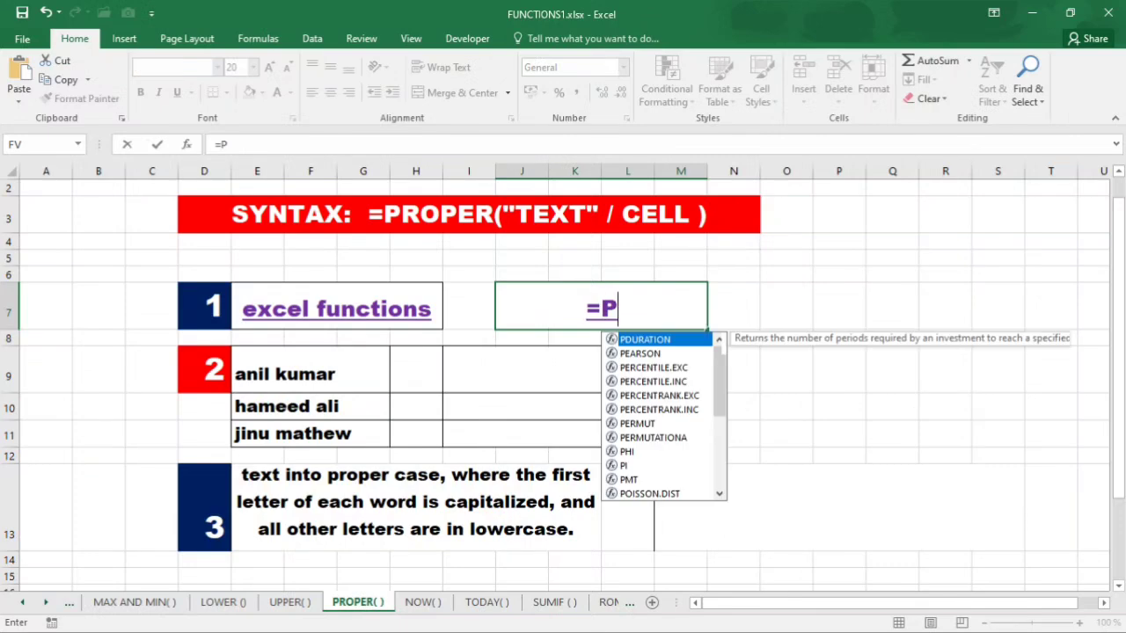
{"action": "type", "text": "ROPER"}
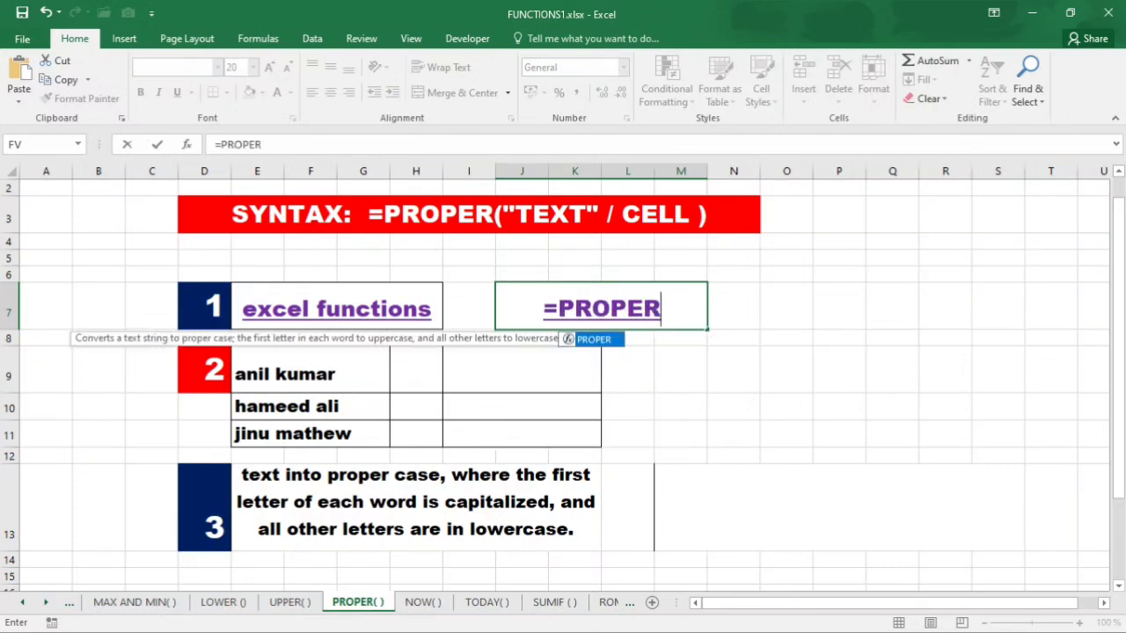
{"action": "type", "text": "("}
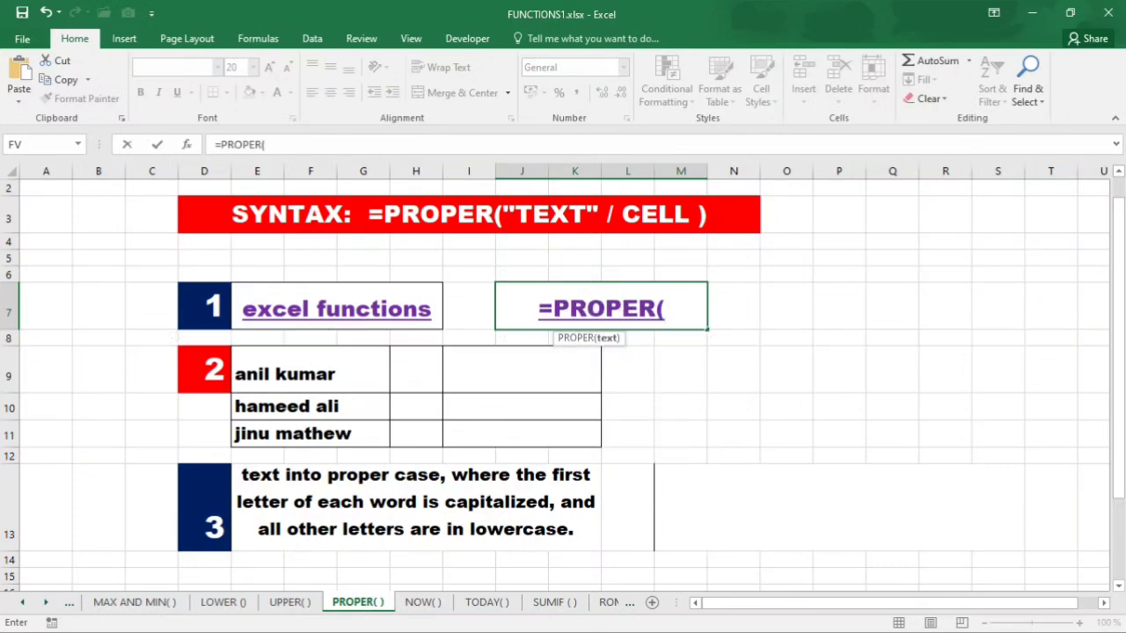
{"action": "left_click", "coordinate": [337, 306]}
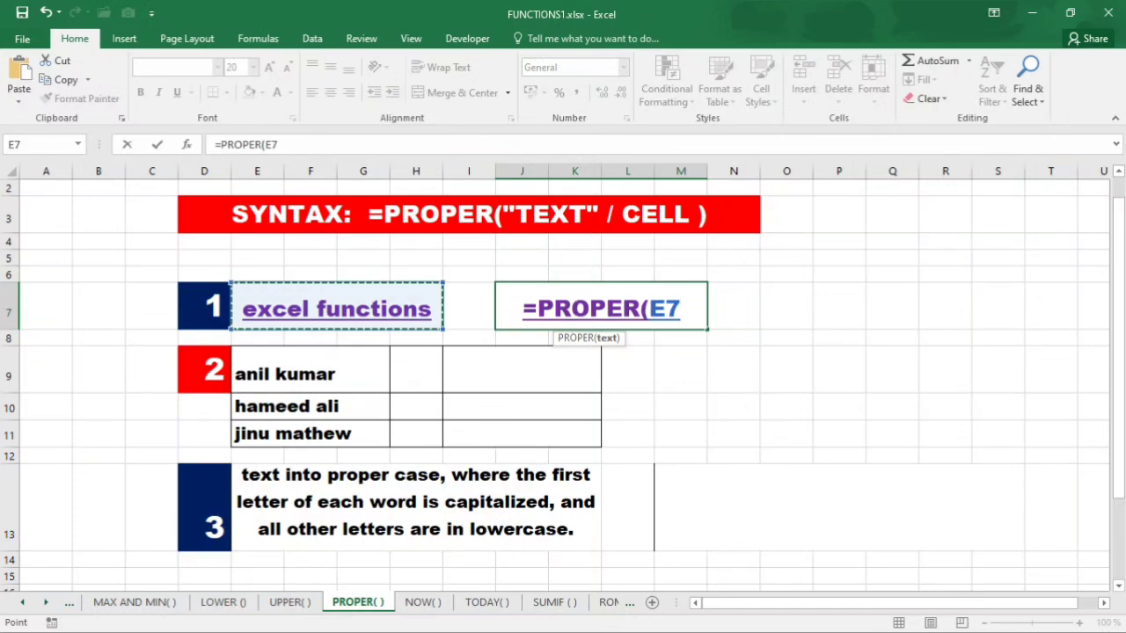
{"action": "type", "text": ")"}
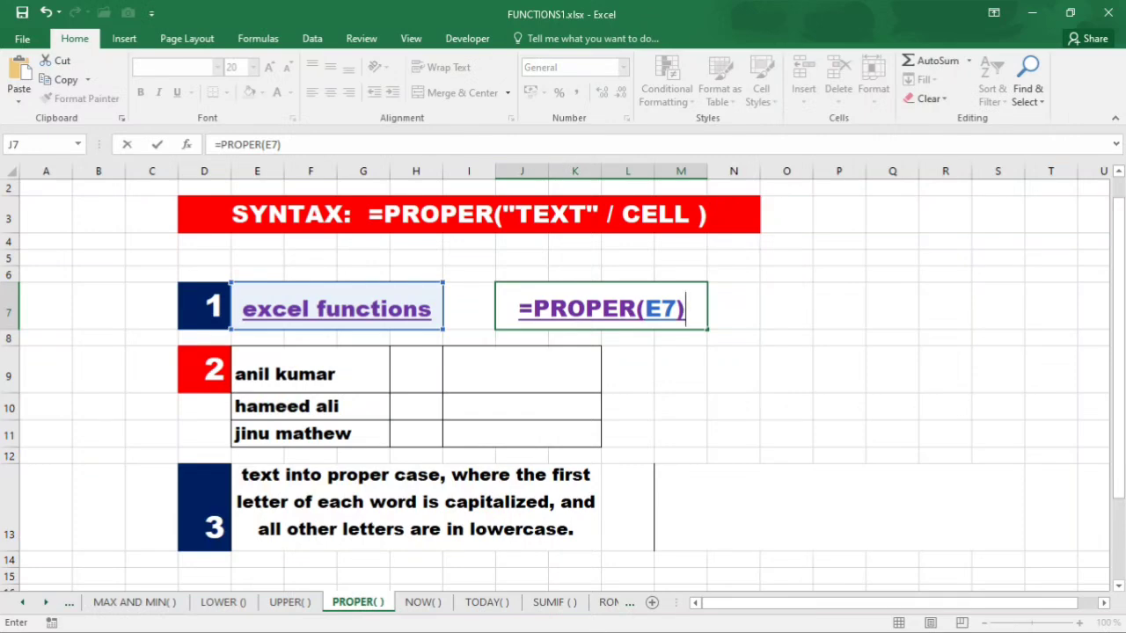
{"action": "key", "text": "Return"}
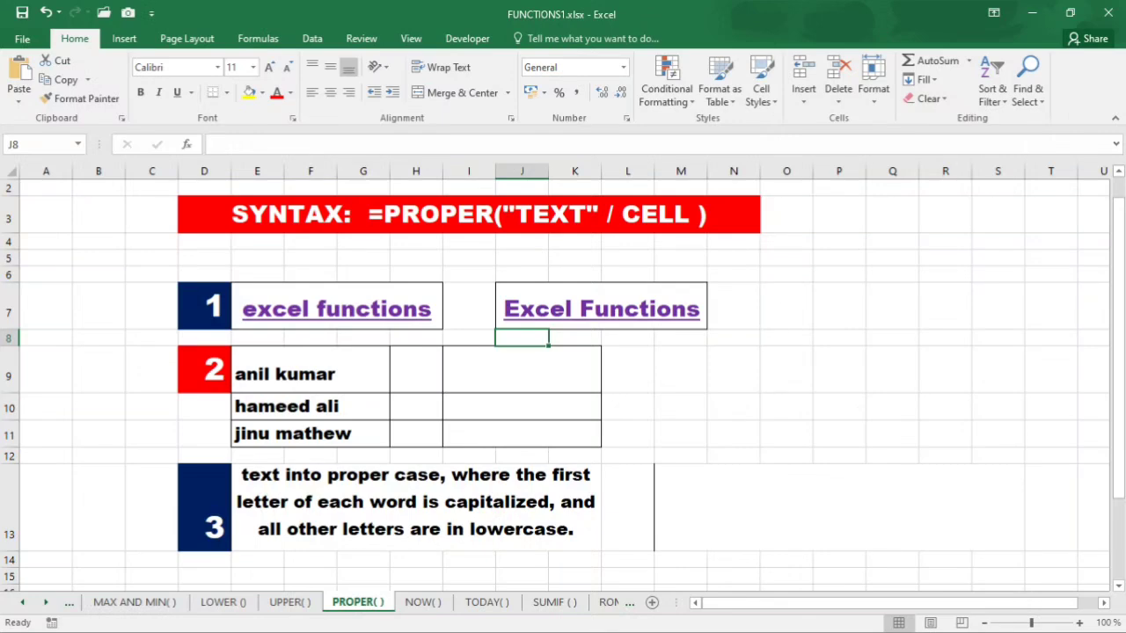
Enter =PROPER(E9) in the merged cell I9 and fill the formula down to row 11 to convert the example 2 names
{"action": "left_click", "coordinate": [522, 370]}
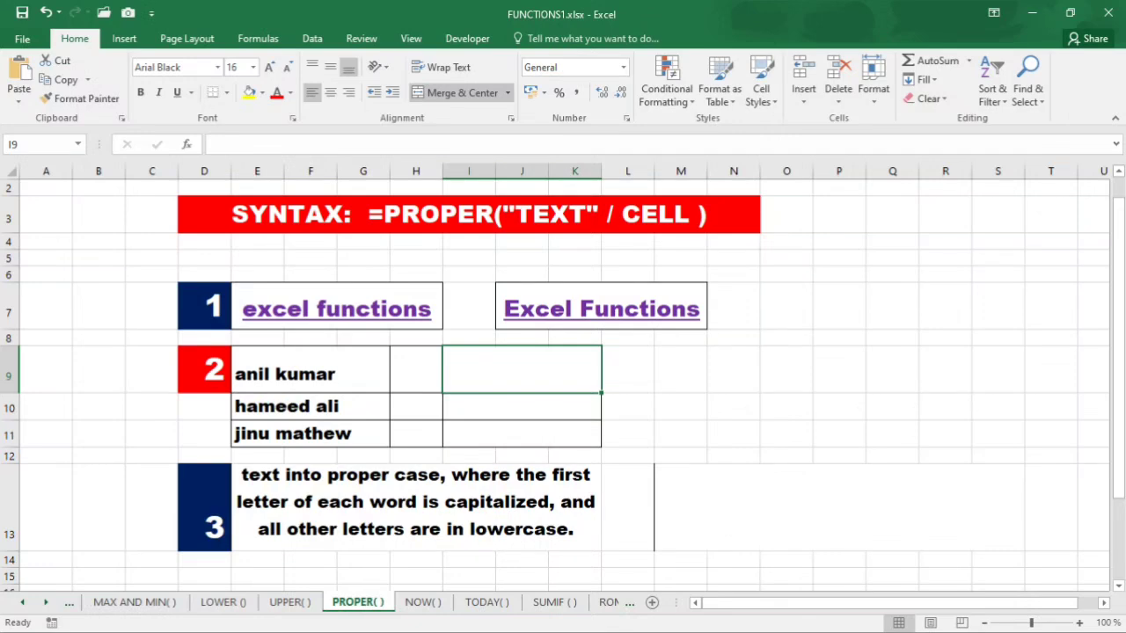
{"action": "type", "text": "=P"}
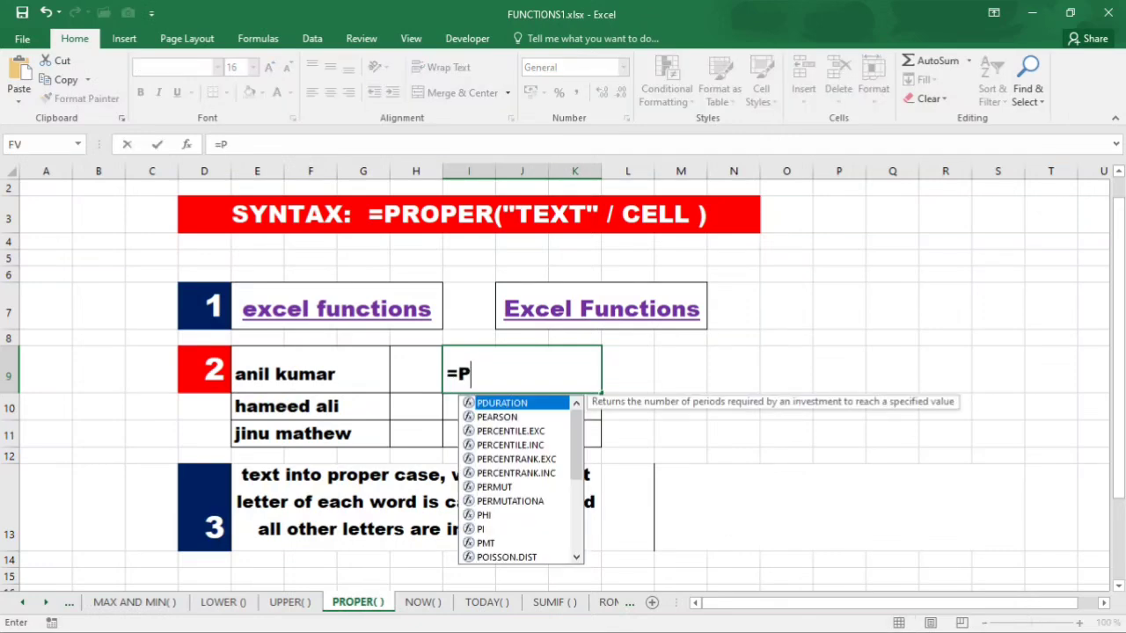
{"action": "type", "text": "ROPE"}
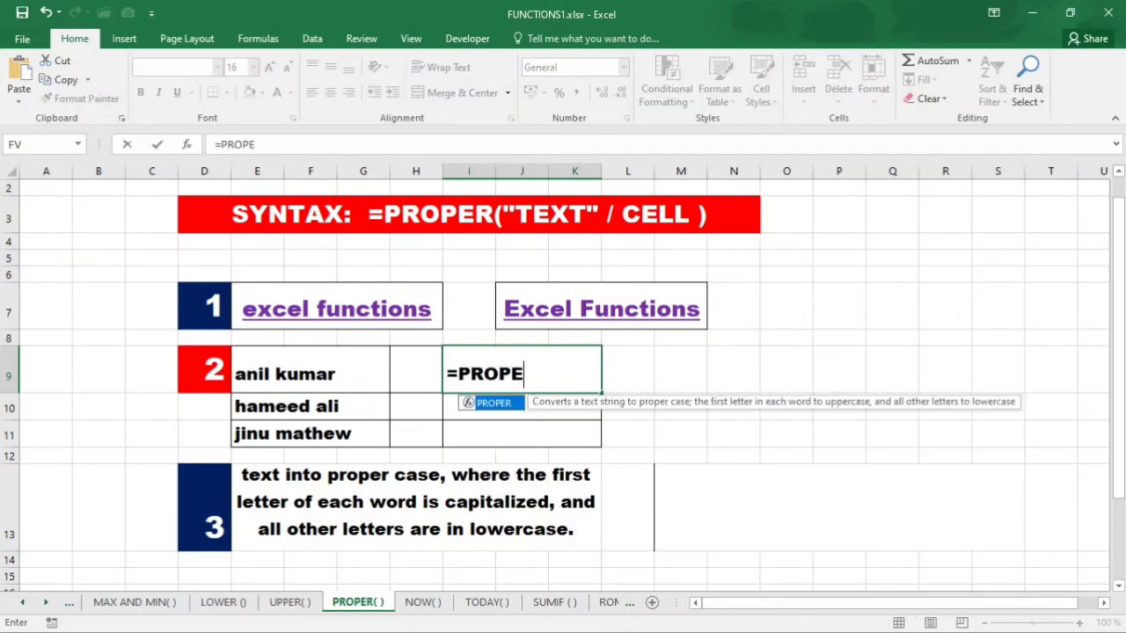
{"action": "type", "text": "R("}
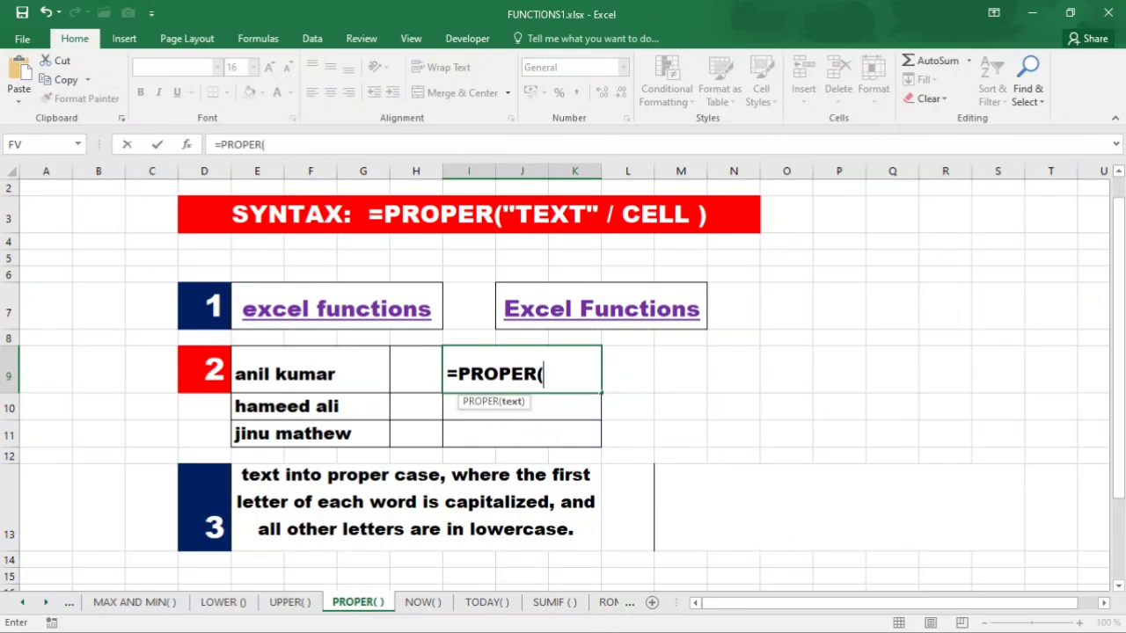
{"action": "left_click", "coordinate": [310, 371]}
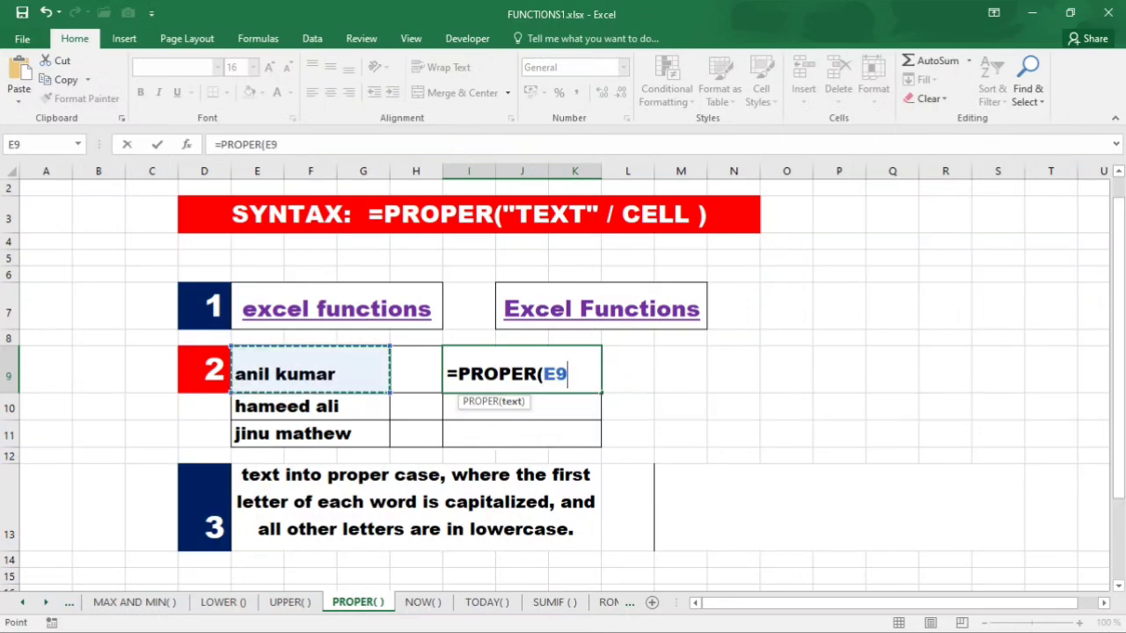
{"action": "type", "text": ")"}
{"action": "key", "text": "Return"}
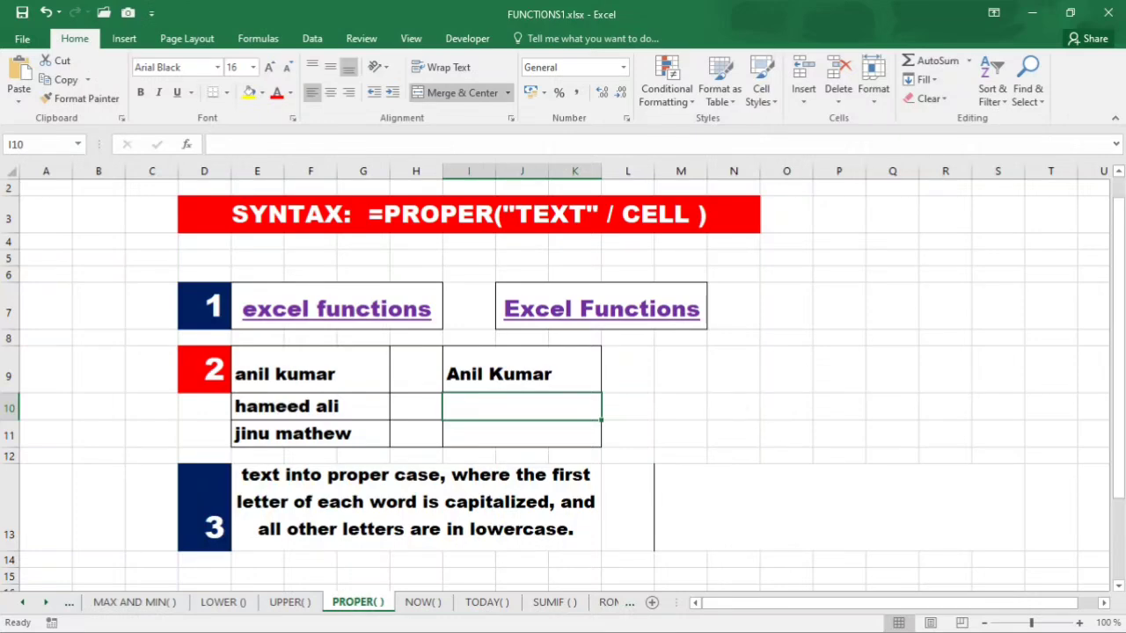
{"action": "left_click", "coordinate": [521, 370]}
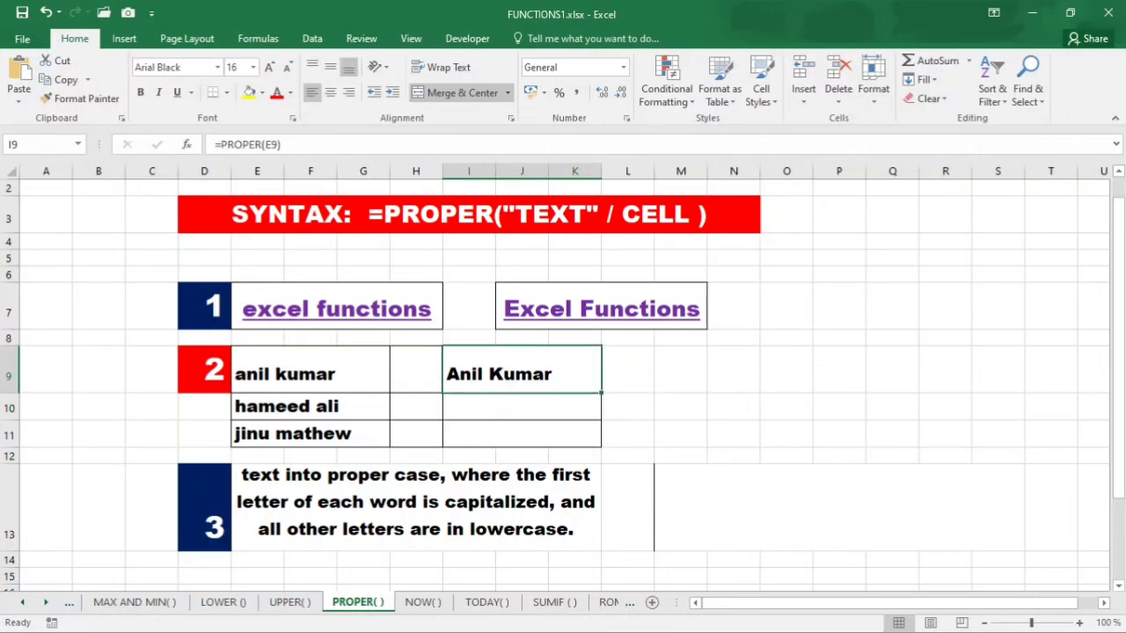
{"action": "left_click_drag", "start_coordinate": [602, 393], "coordinate": [603, 450]}
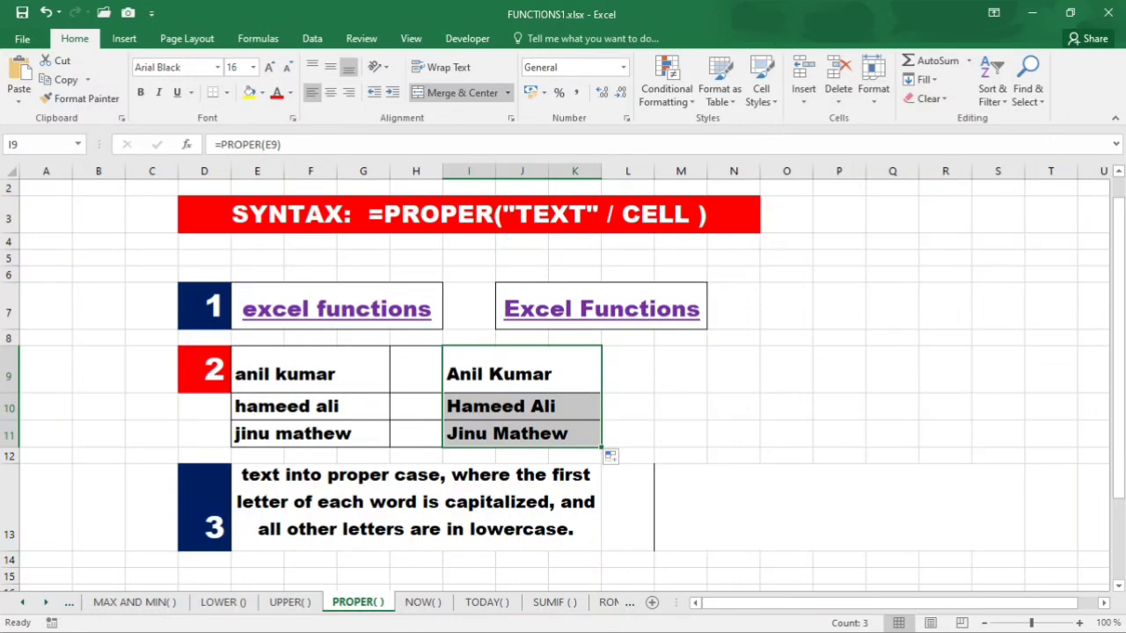
Enter =PROPER(E13) in the merged cell M13 to convert the example 3 sentence to proper case, and reduce that cell's font size
{"action": "left_click", "coordinate": [838, 507]}
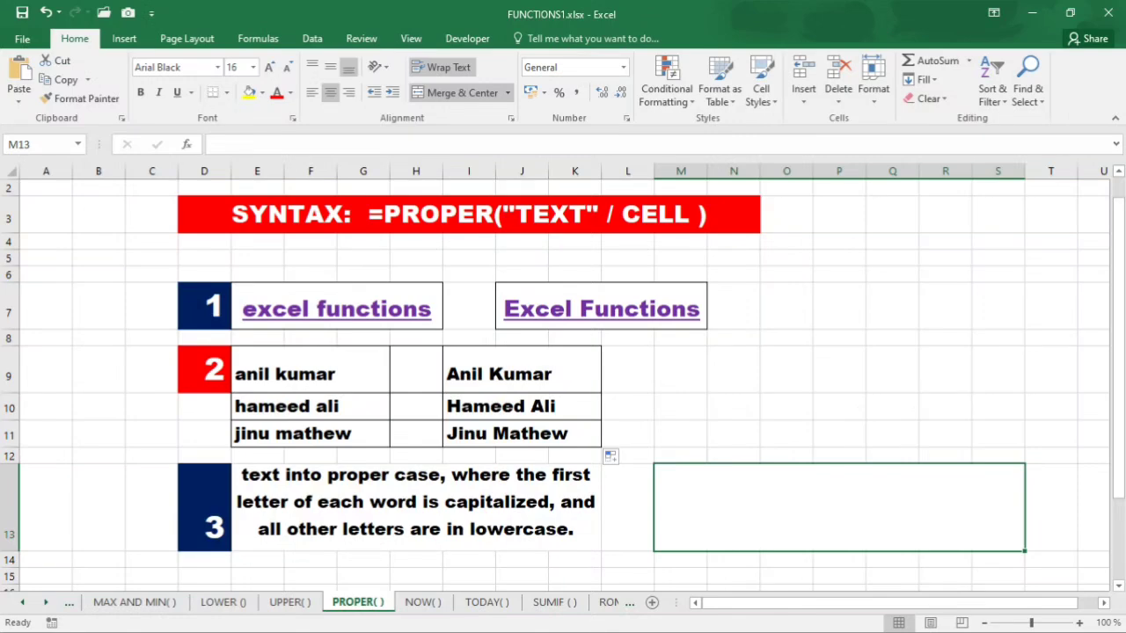
{"action": "type", "text": "="}
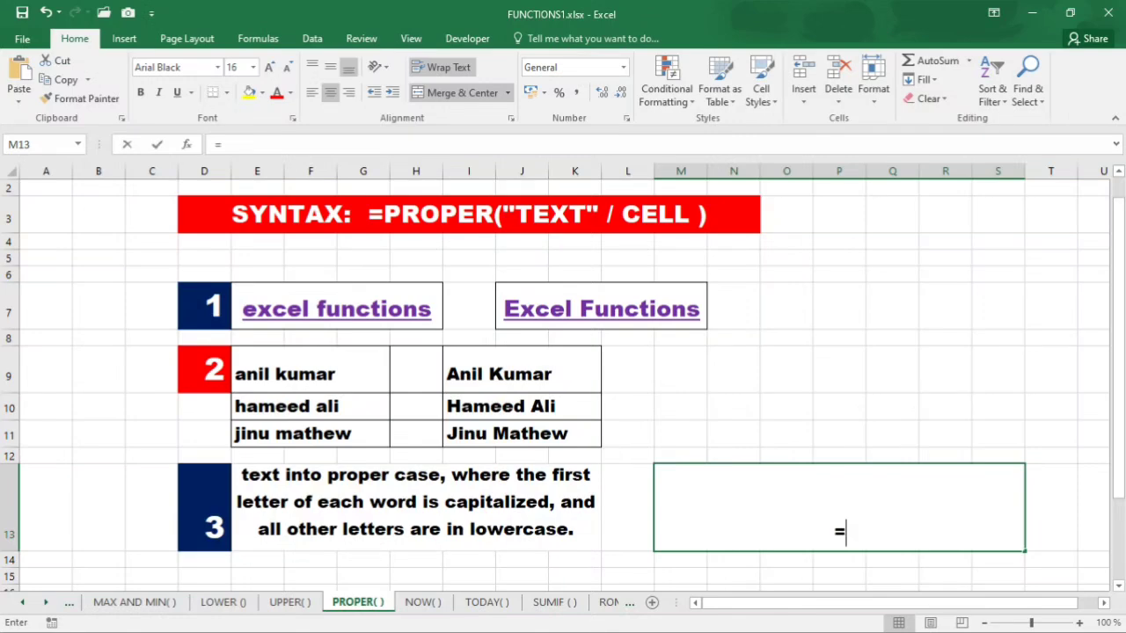
{"action": "type", "text": "P"}
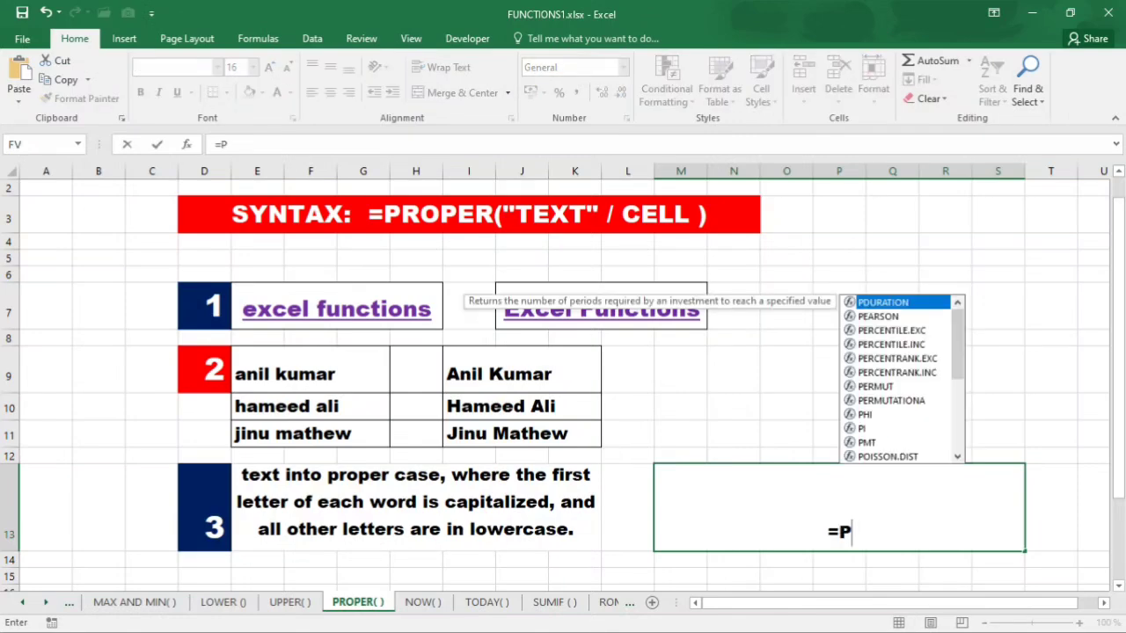
{"action": "type", "text": "ROPER"}
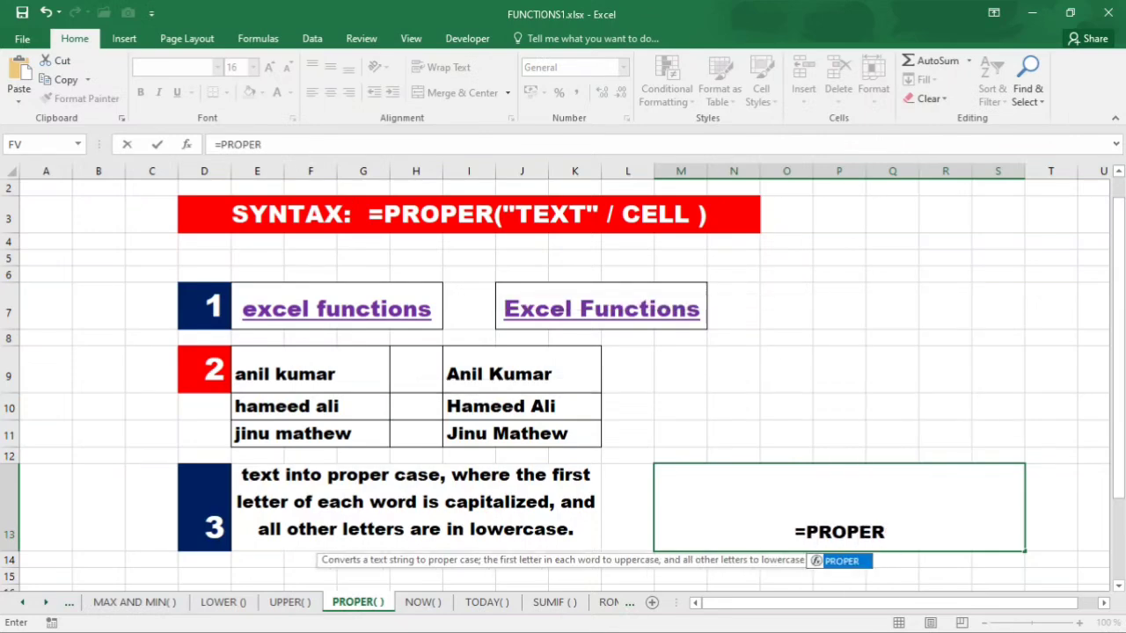
{"action": "type", "text": "("}
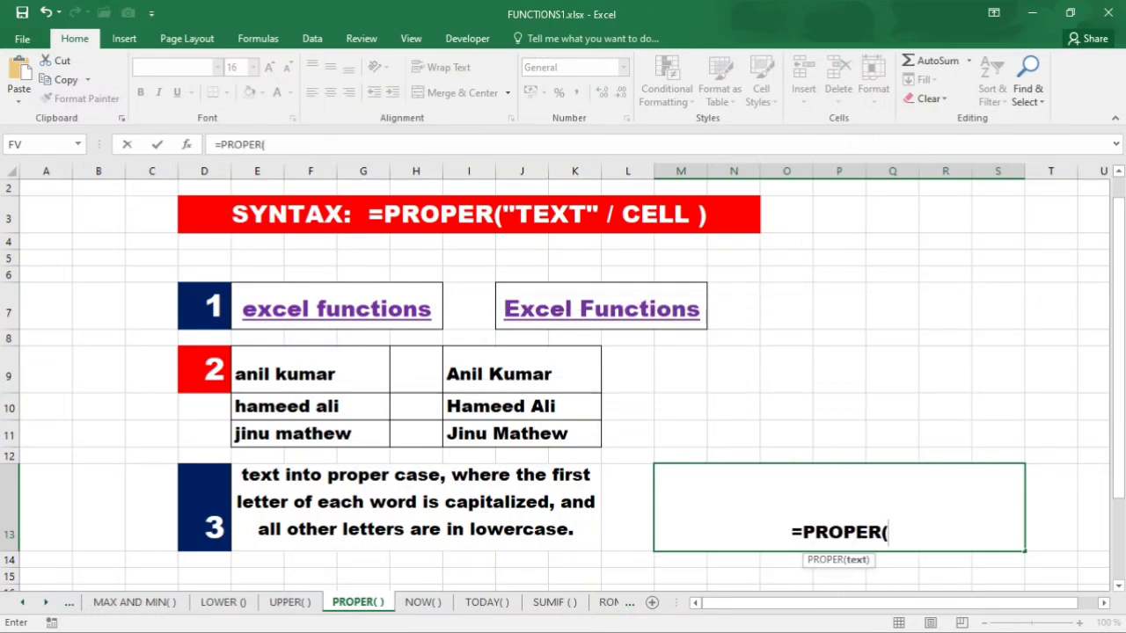
{"action": "left_click", "coordinate": [416, 507]}
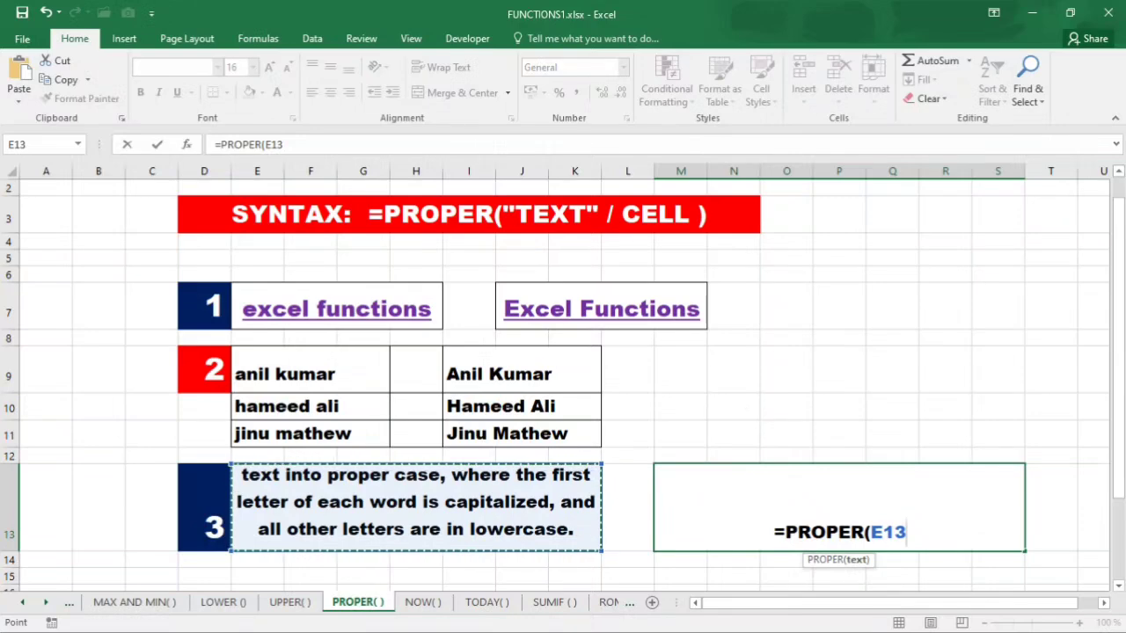
{"action": "type", "text": ")"}
{"action": "key", "text": "Return"}
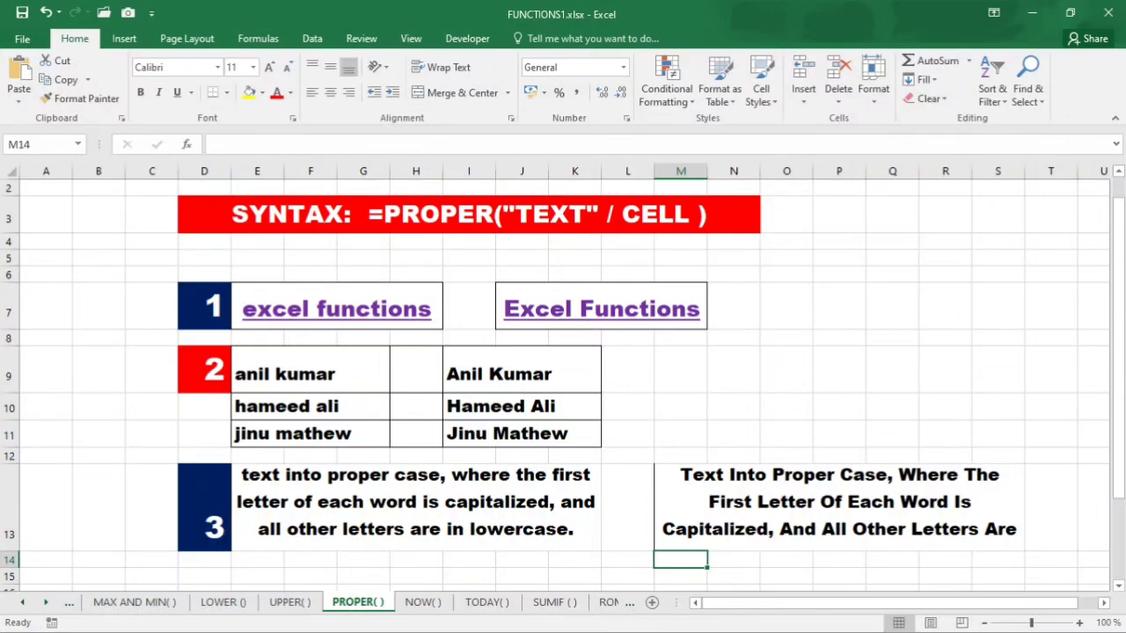
{"action": "left_click", "coordinate": [840, 506]}
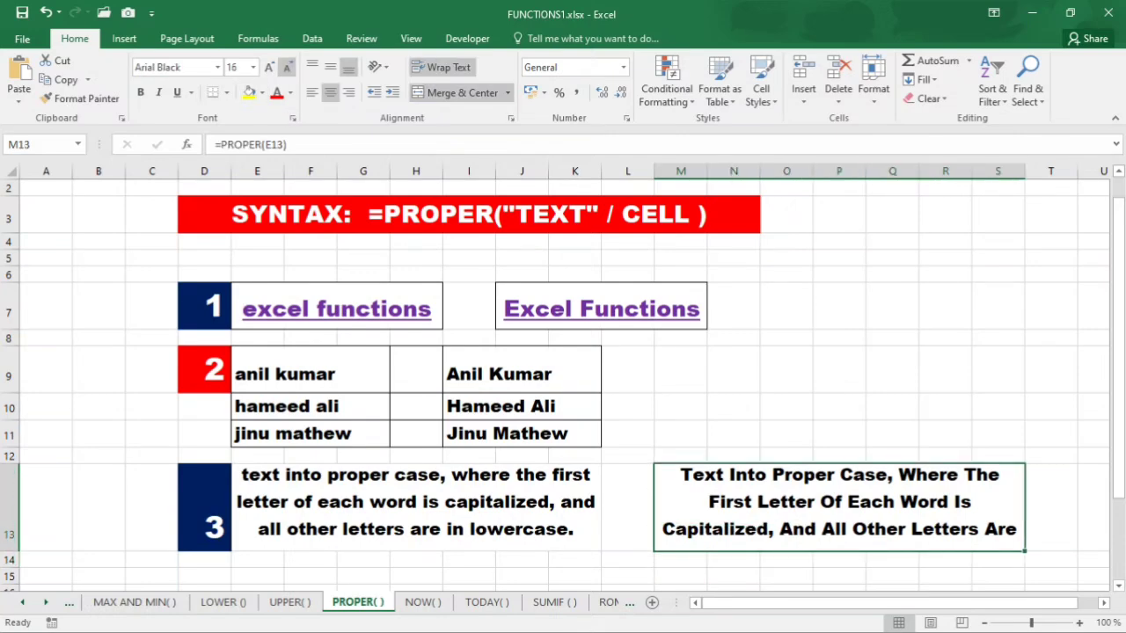
{"action": "left_click", "coordinate": [287, 67]}
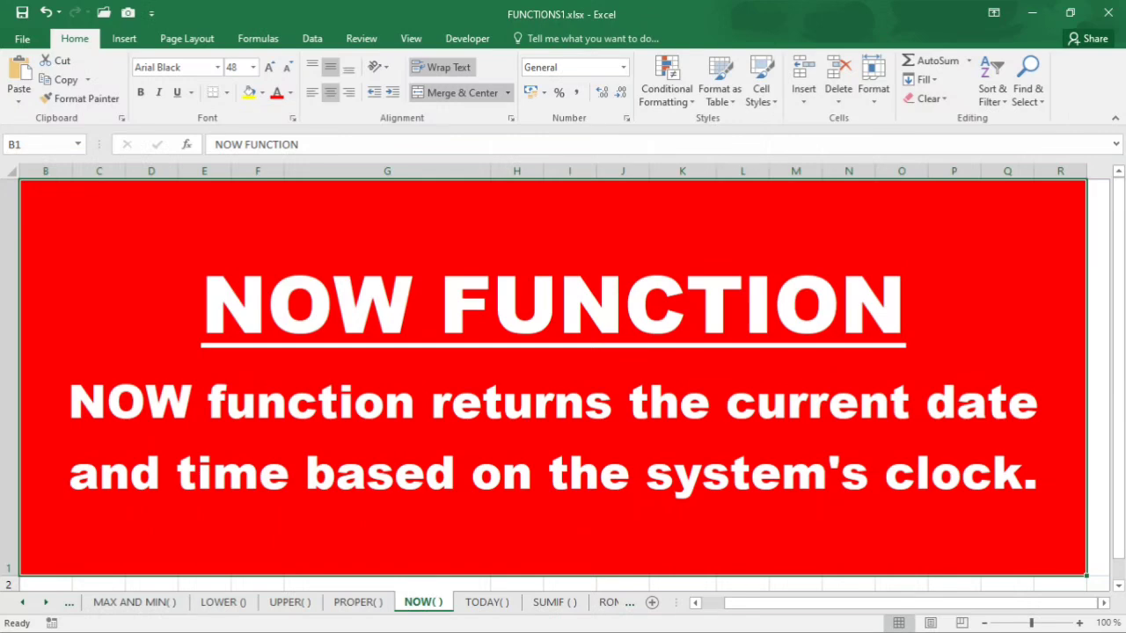
Enter =NOW() in cell G5 on the NOW( ) sheet for the dynamic date and time
{"action": "left_click", "coordinate": [743, 585]}
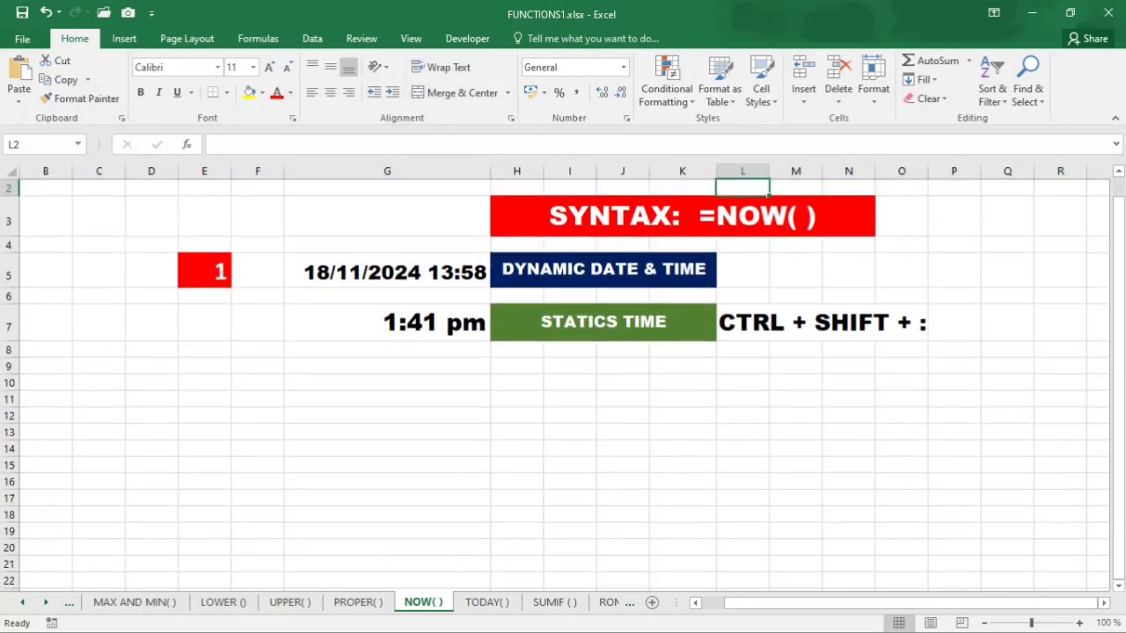
{"action": "left_click", "coordinate": [387, 270]}
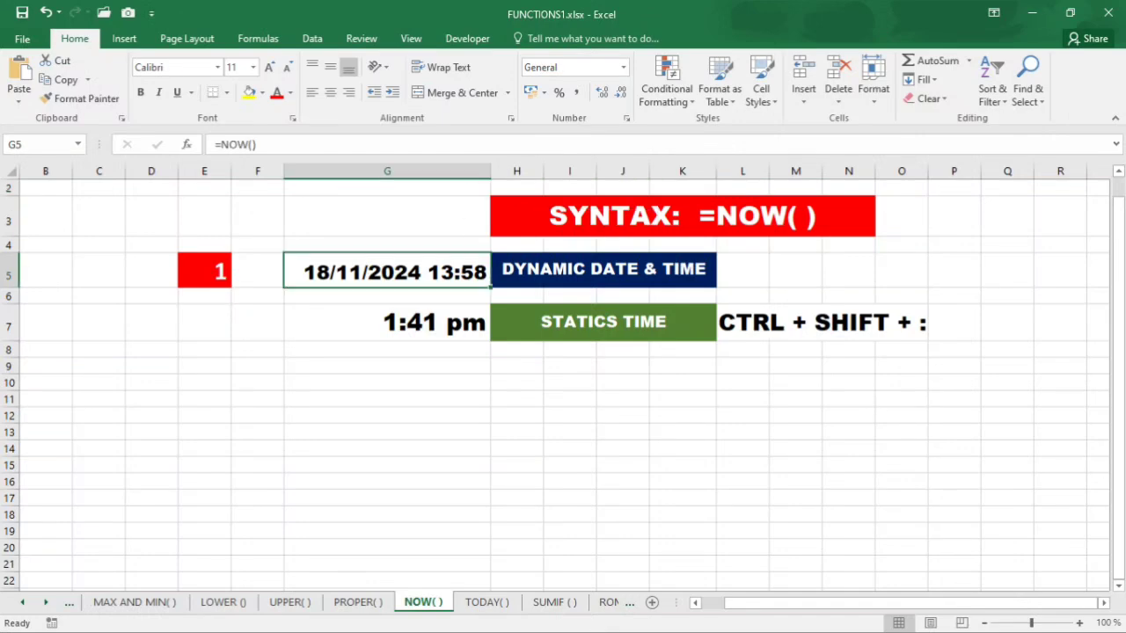
{"action": "type", "text": "="}
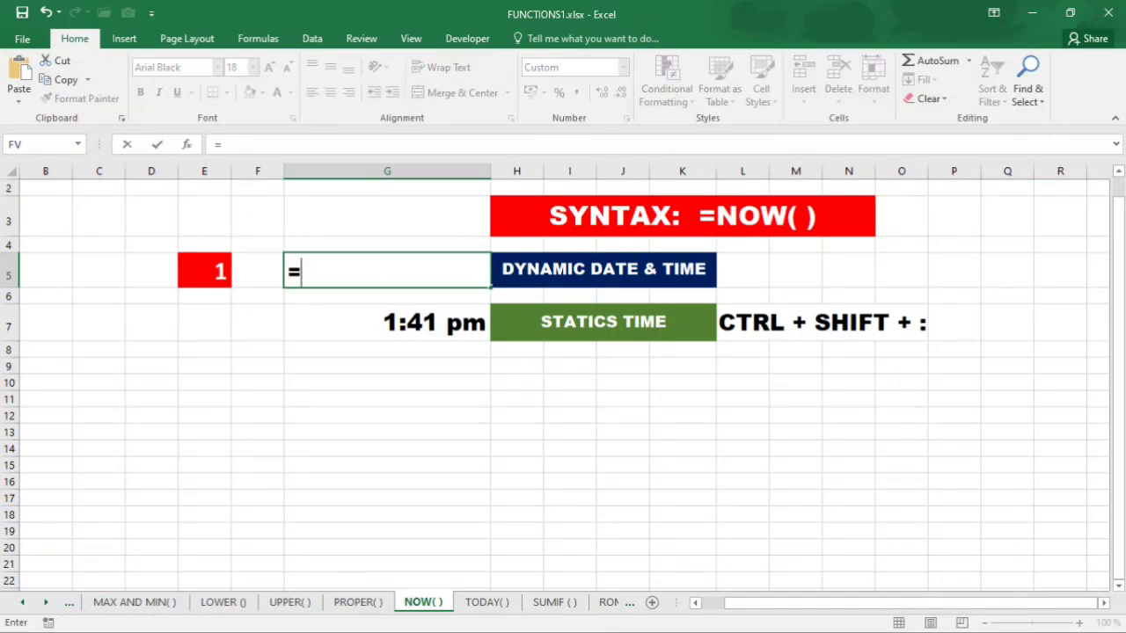
{"action": "type", "text": "NOW"}
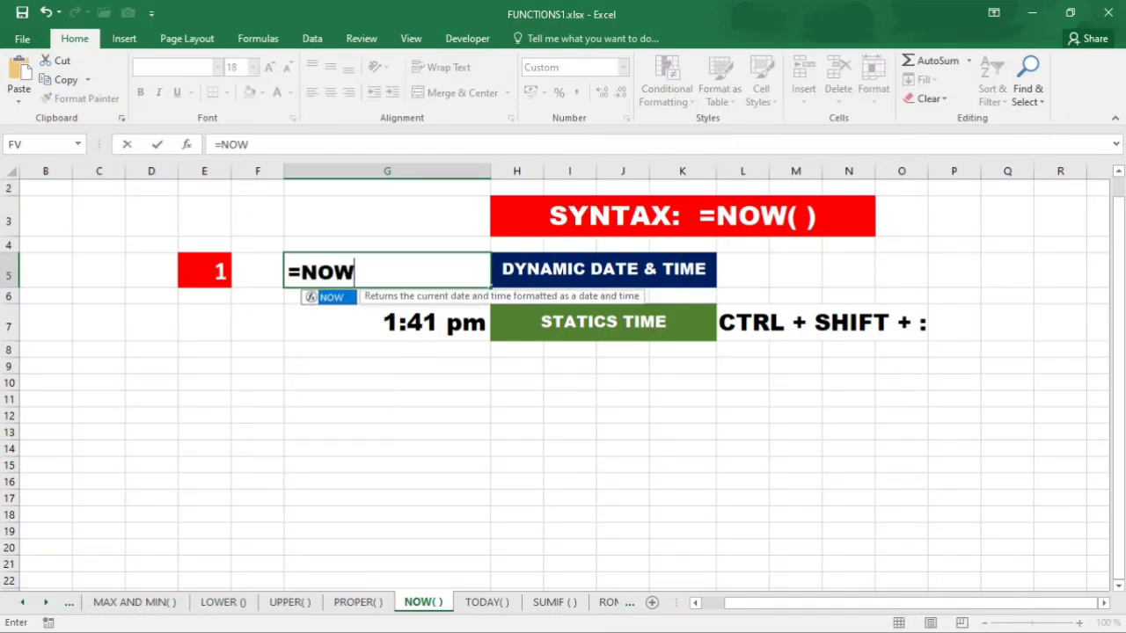
{"action": "type", "text": "()"}
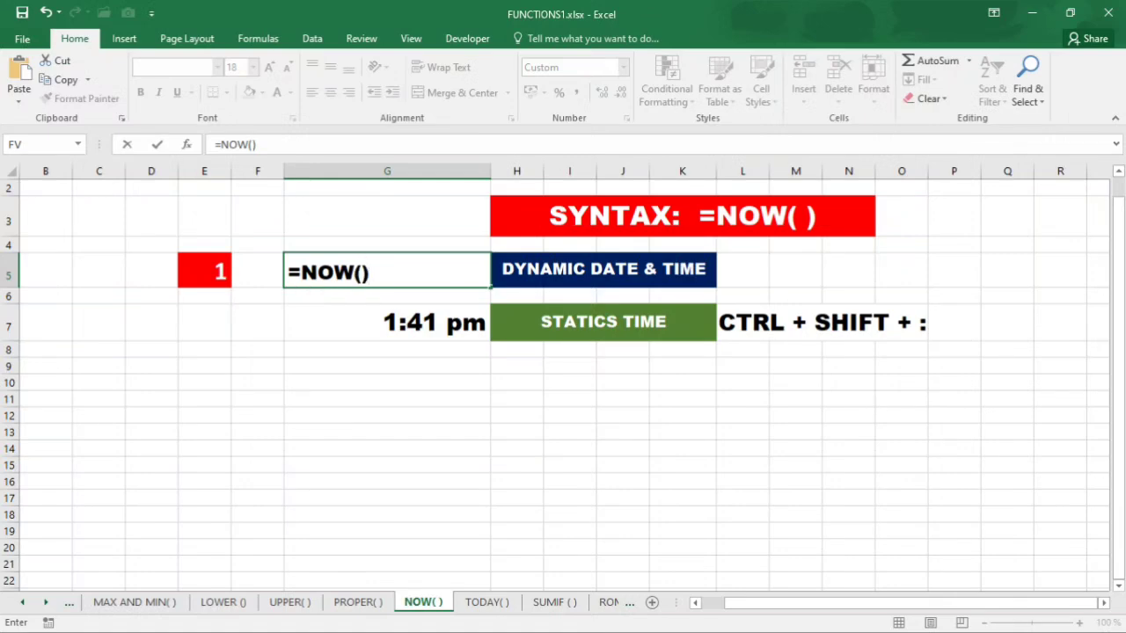
{"action": "key", "text": "Return"}
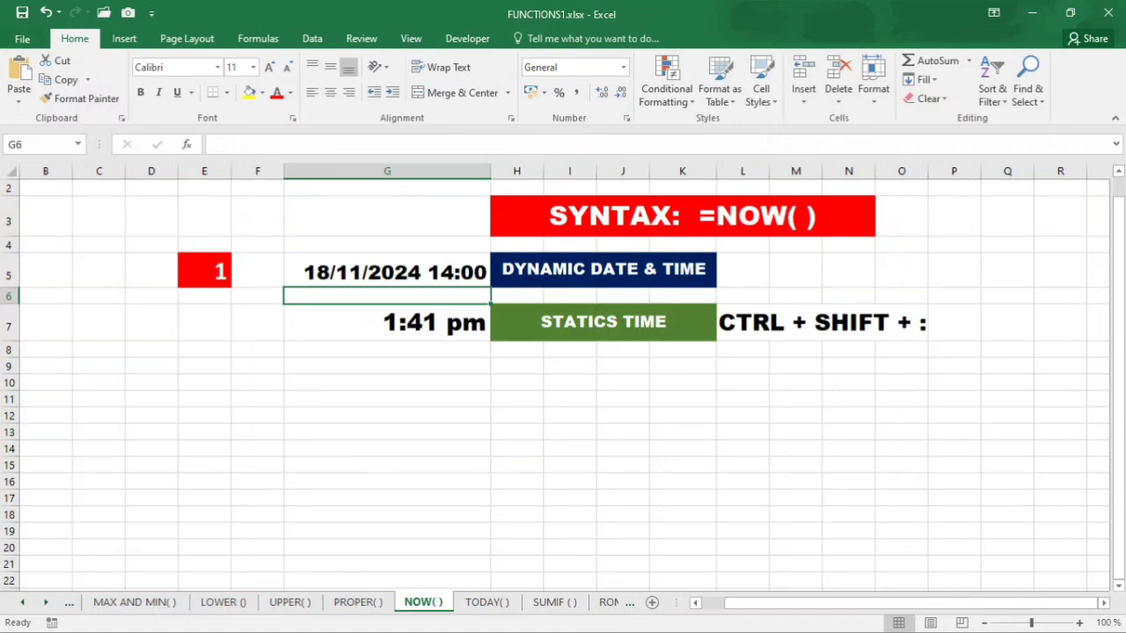
Clear the static time cell G7 and insert the current time there as a fixed value
{"action": "left_click", "coordinate": [387, 322]}
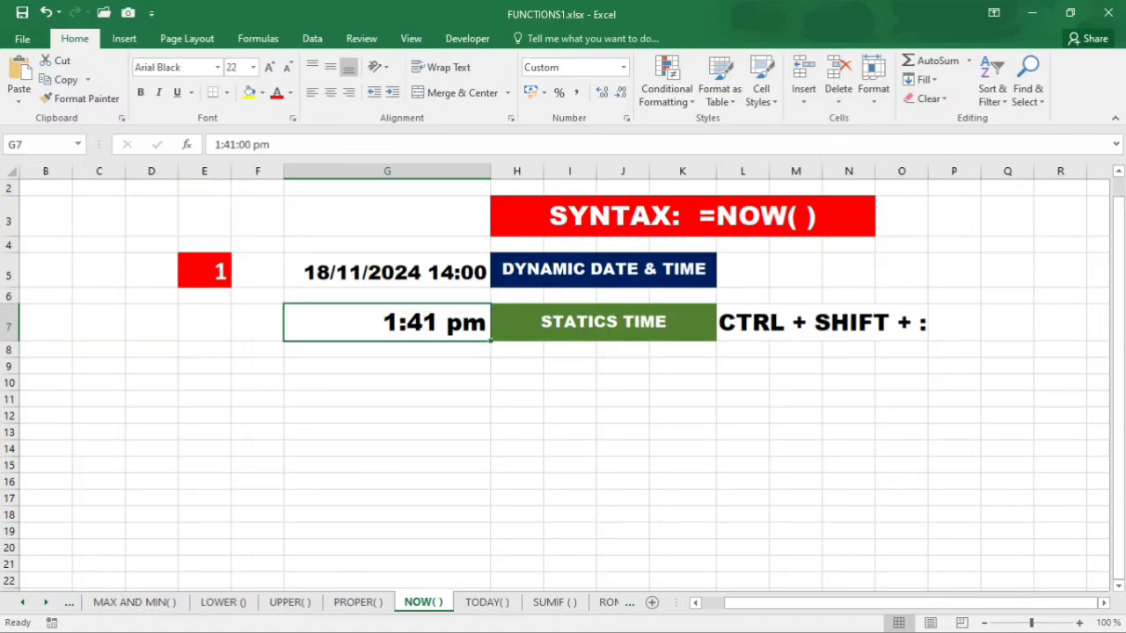
{"action": "key", "text": "BackSpace"}
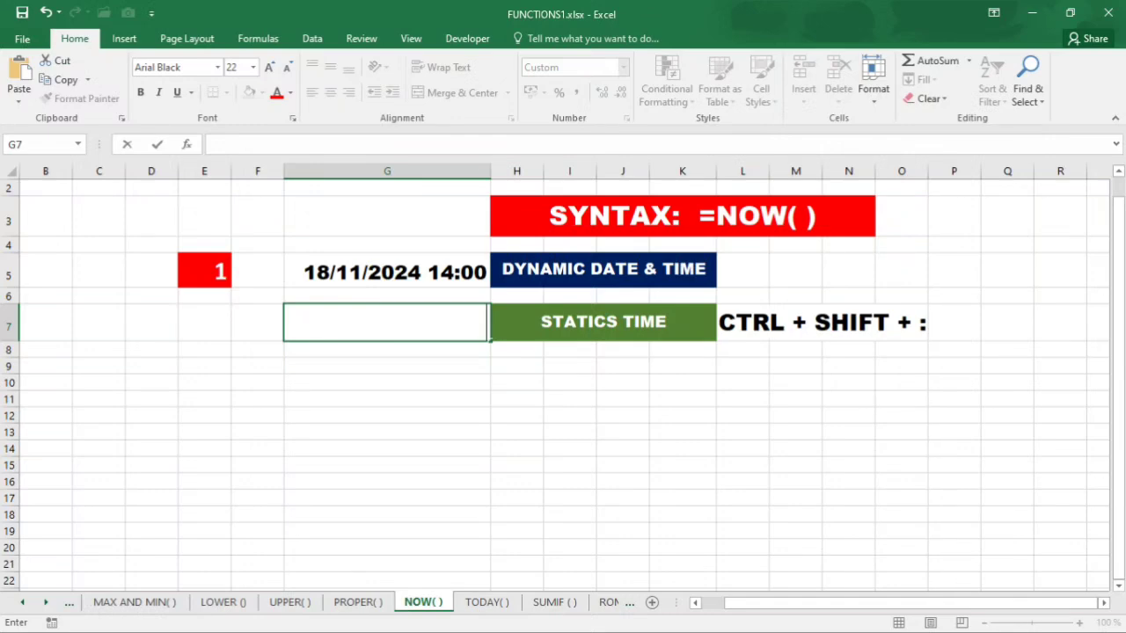
{"action": "key", "text": "Return"}
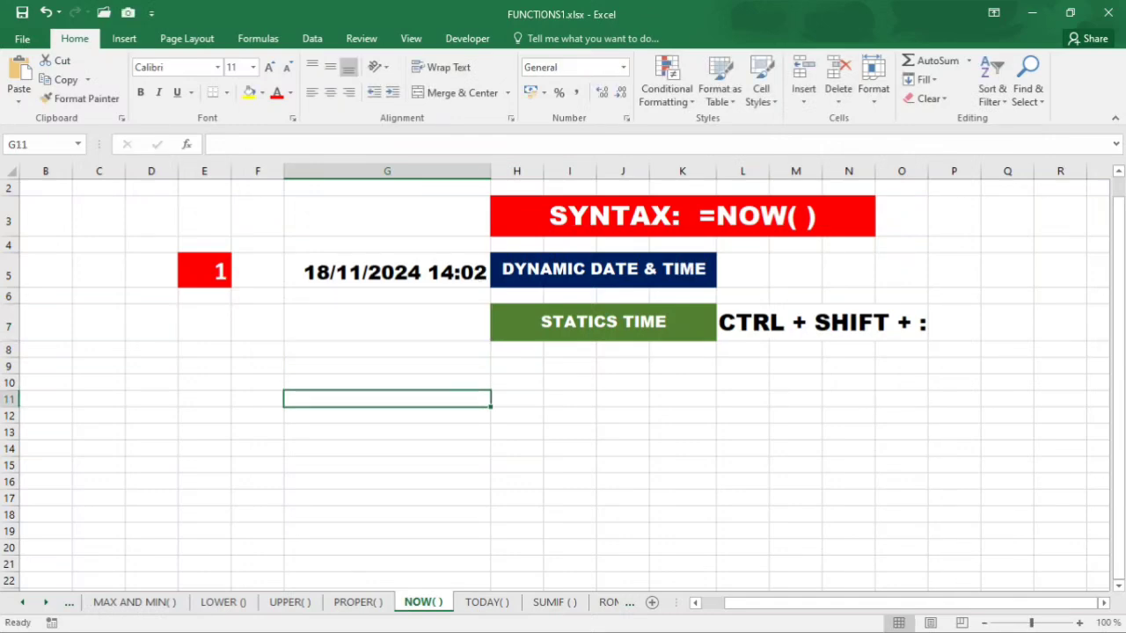
{"action": "key", "text": "Up"}
{"action": "key", "text": "Up"}
{"action": "key", "text": "Up"}
{"action": "key", "text": "Up"}
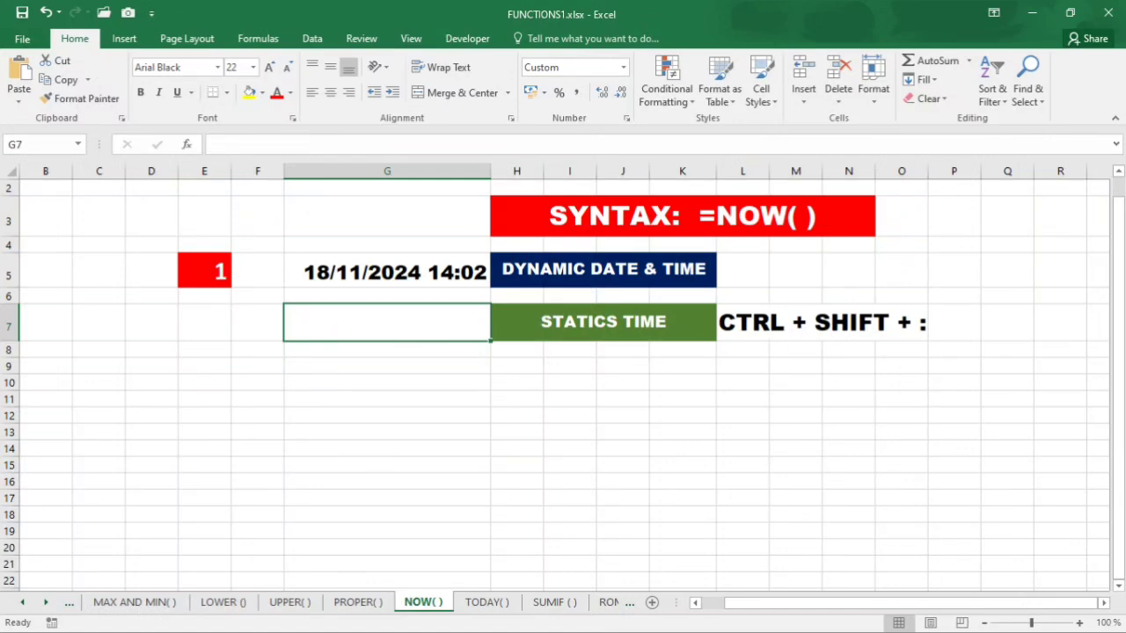
{"action": "key", "text": "ctrl+shift+colon"}
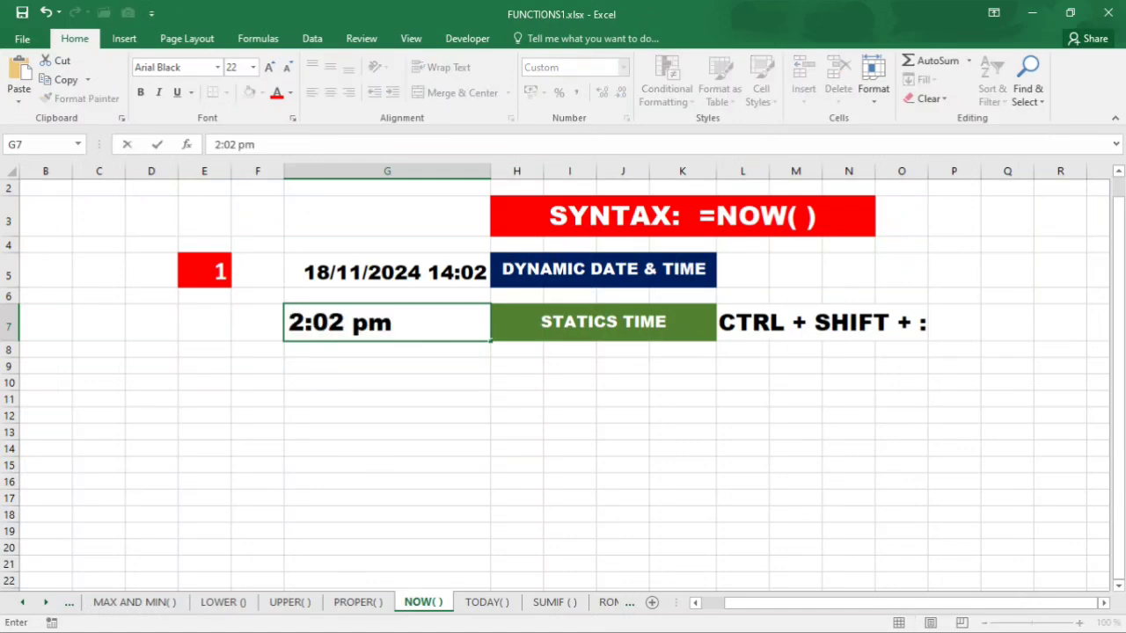
{"action": "key", "text": "Return"}
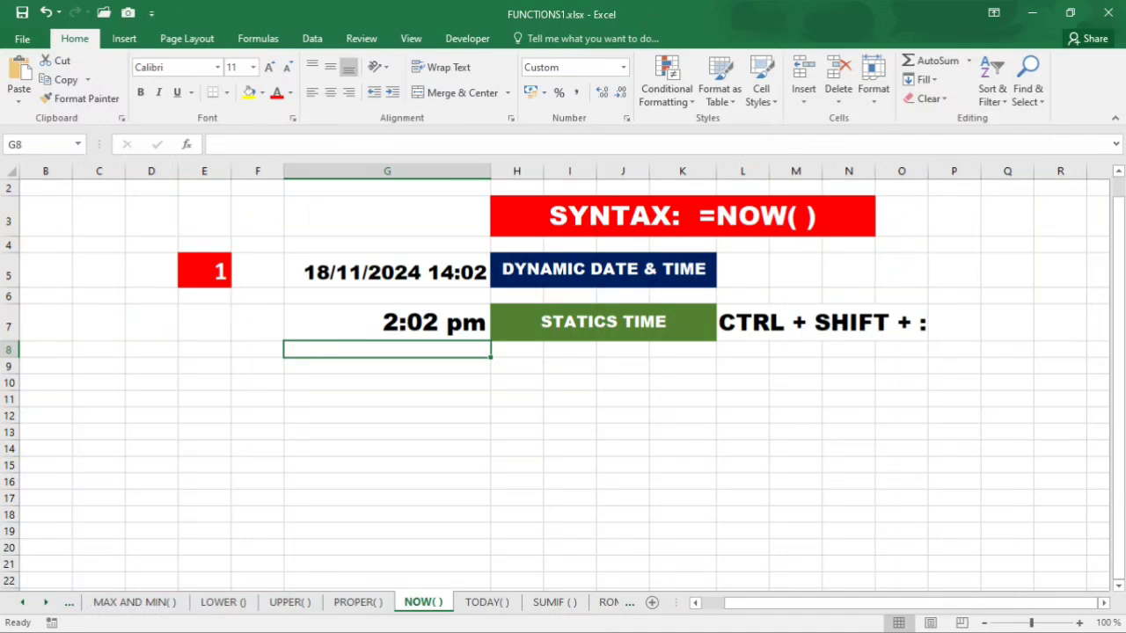
Compare the contents of the static time cell G7 with the NOW formula in G5
{"action": "left_click", "coordinate": [387, 323]}
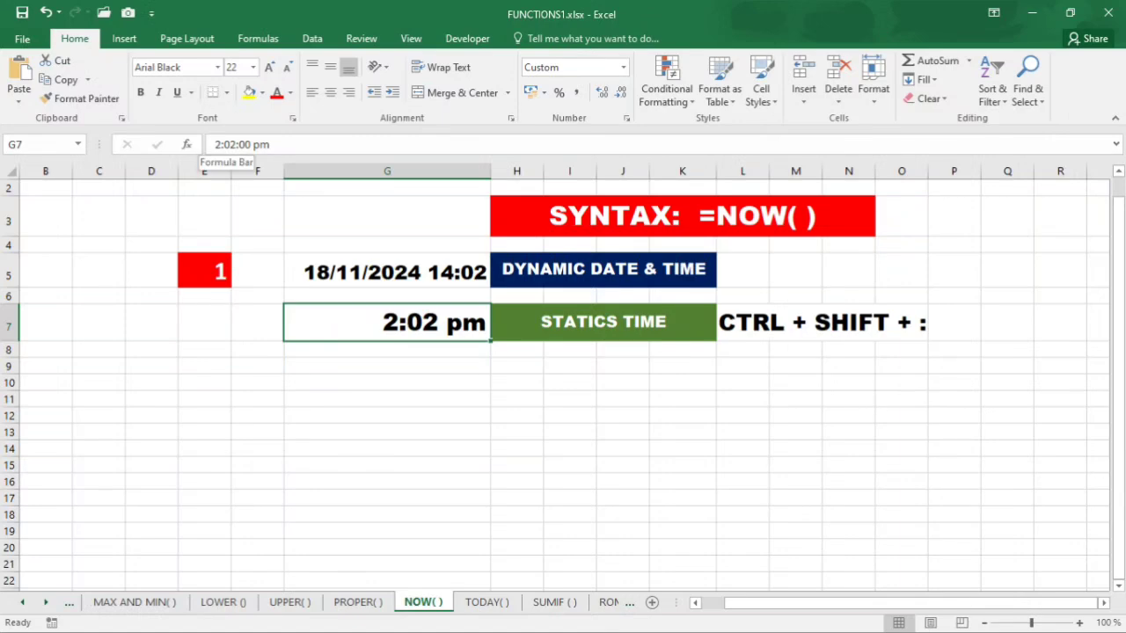
{"action": "left_click", "coordinate": [387, 271]}
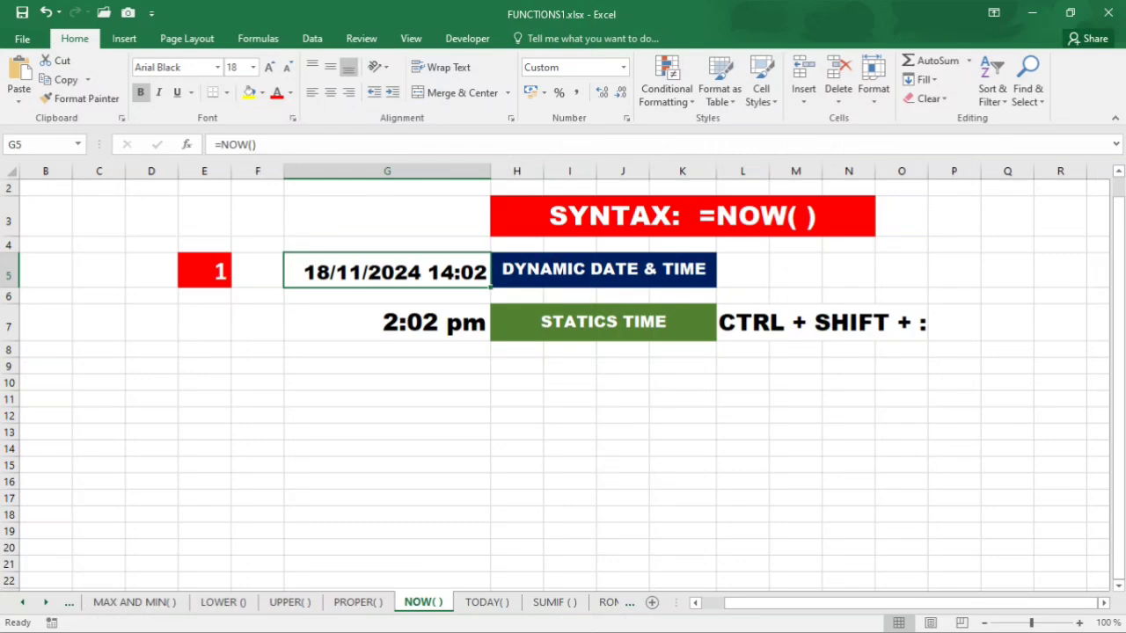
{"action": "left_click", "coordinate": [387, 322]}
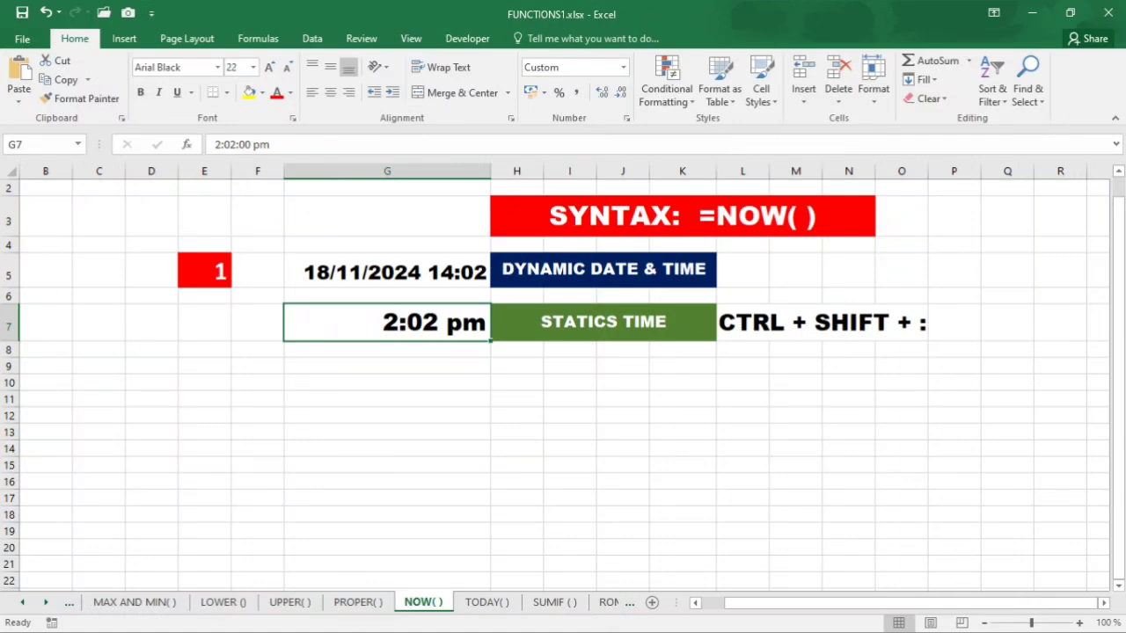
{"action": "left_click", "coordinate": [387, 271]}
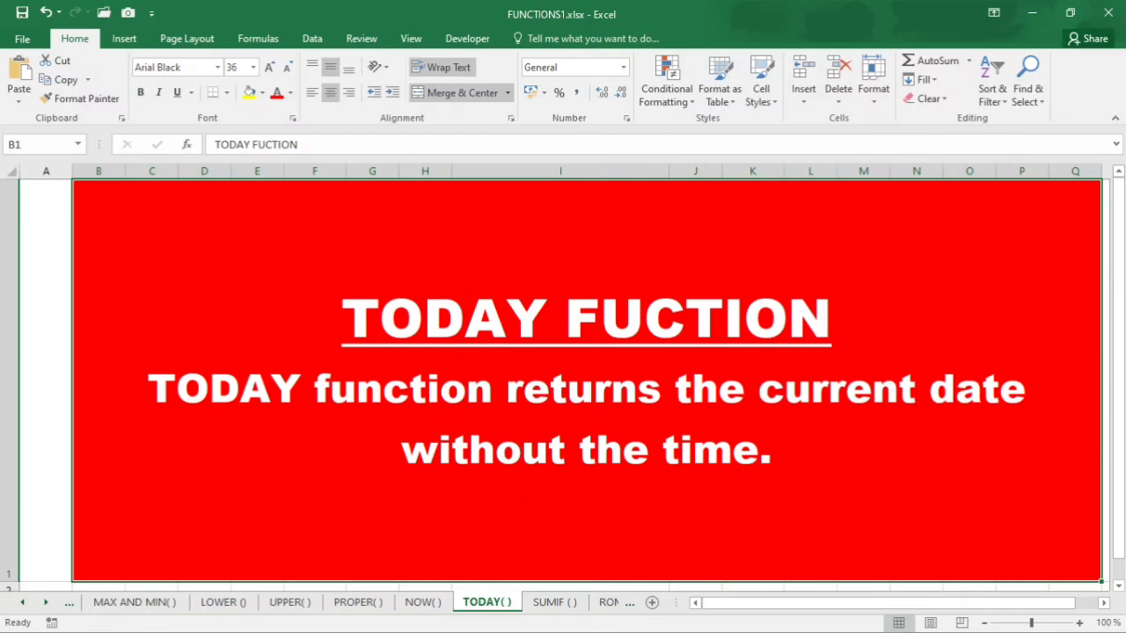
Enter =TODAY() in cell I5 on the TODAY( ) sheet for the dynamic date
{"action": "left_click", "coordinate": [560, 588]}
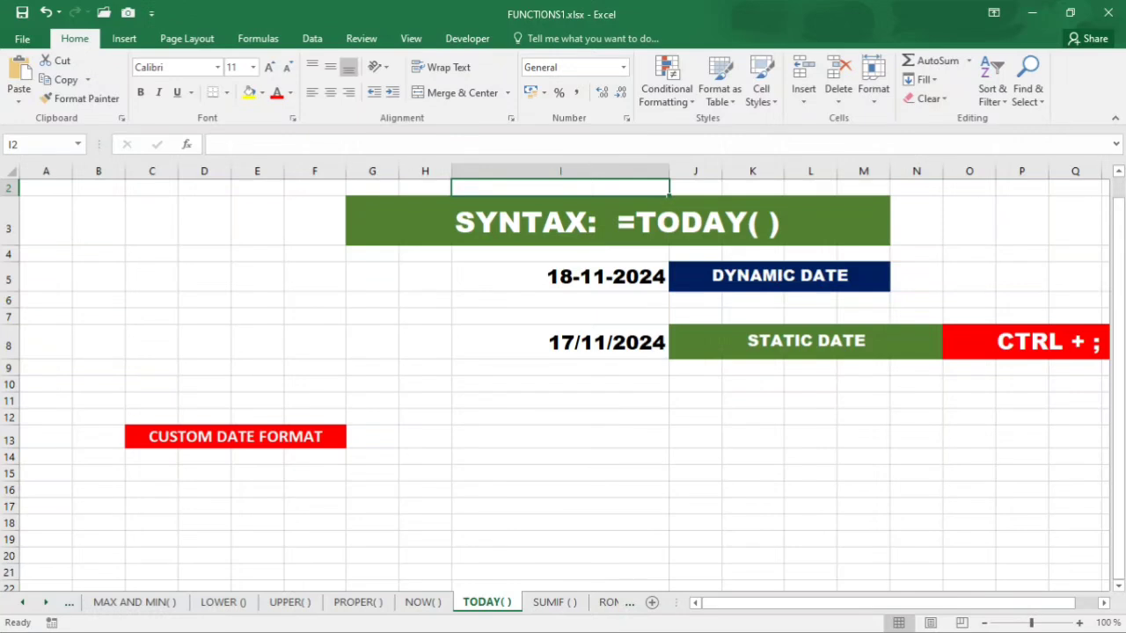
{"action": "key", "text": "Down"}
{"action": "key", "text": "Down"}
{"action": "key", "text": "Down"}
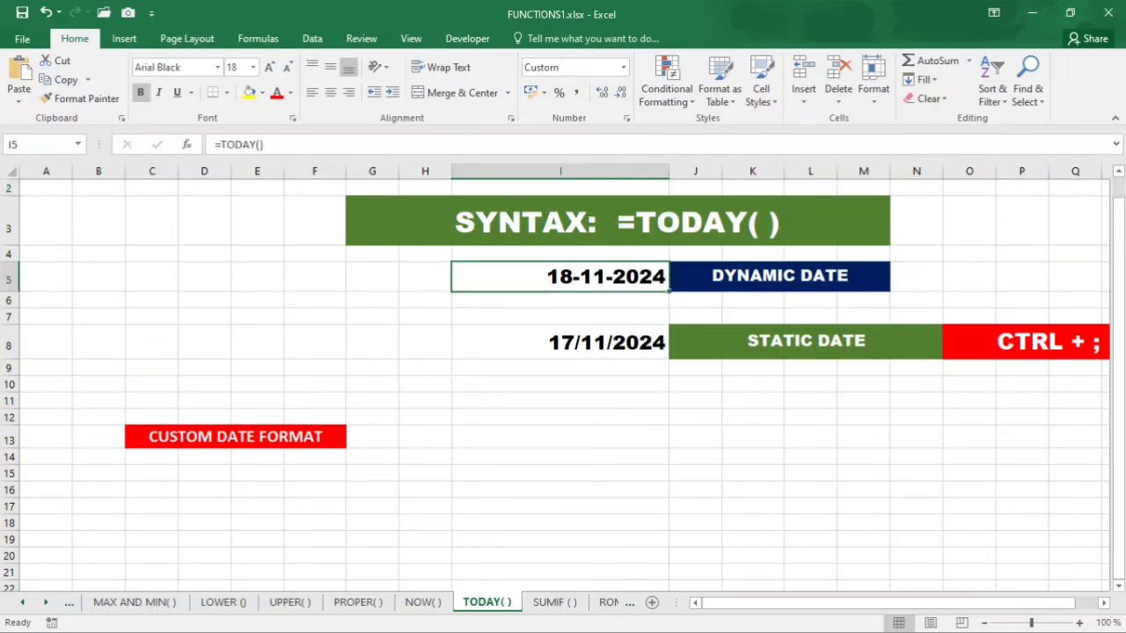
{"action": "type", "text": "="}
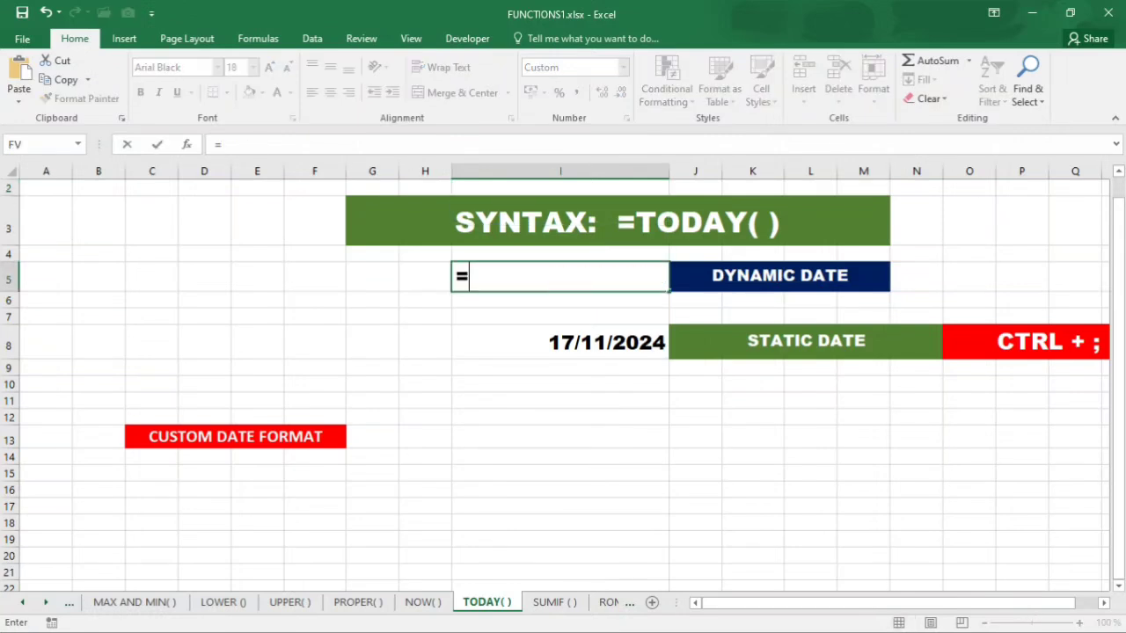
{"action": "type", "text": "TOD"}
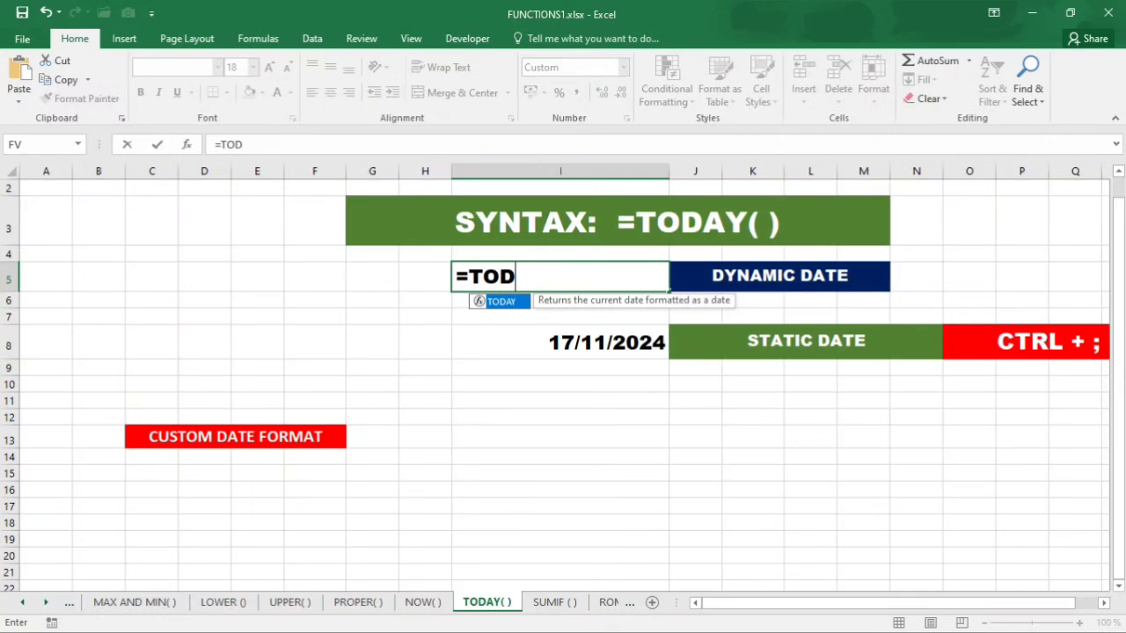
{"action": "type", "text": "AY("}
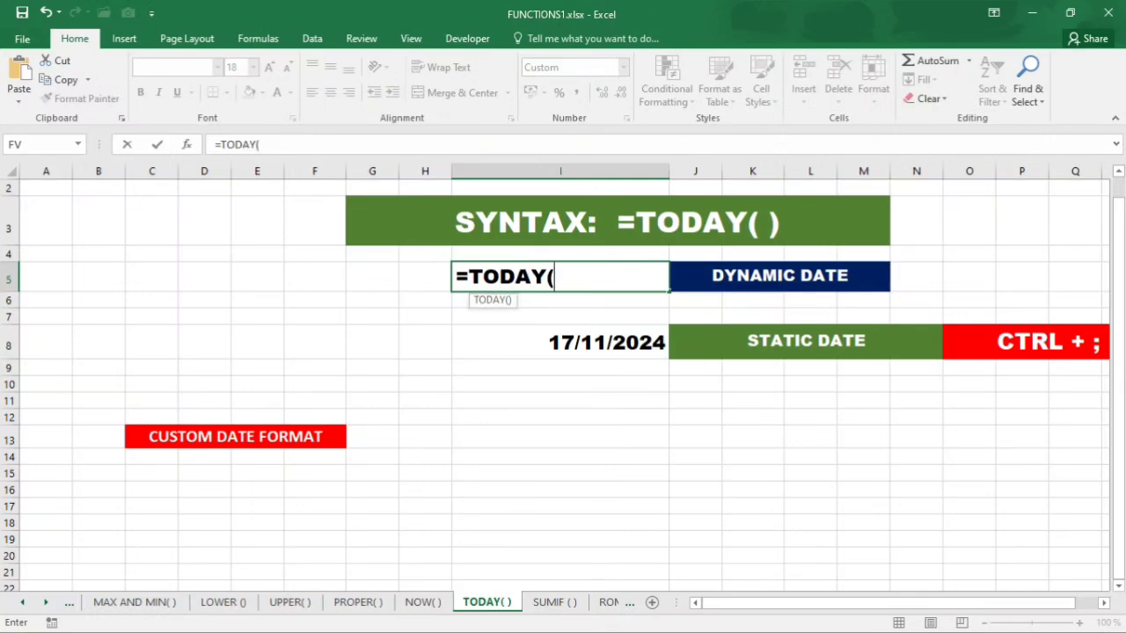
{"action": "type", "text": ")"}
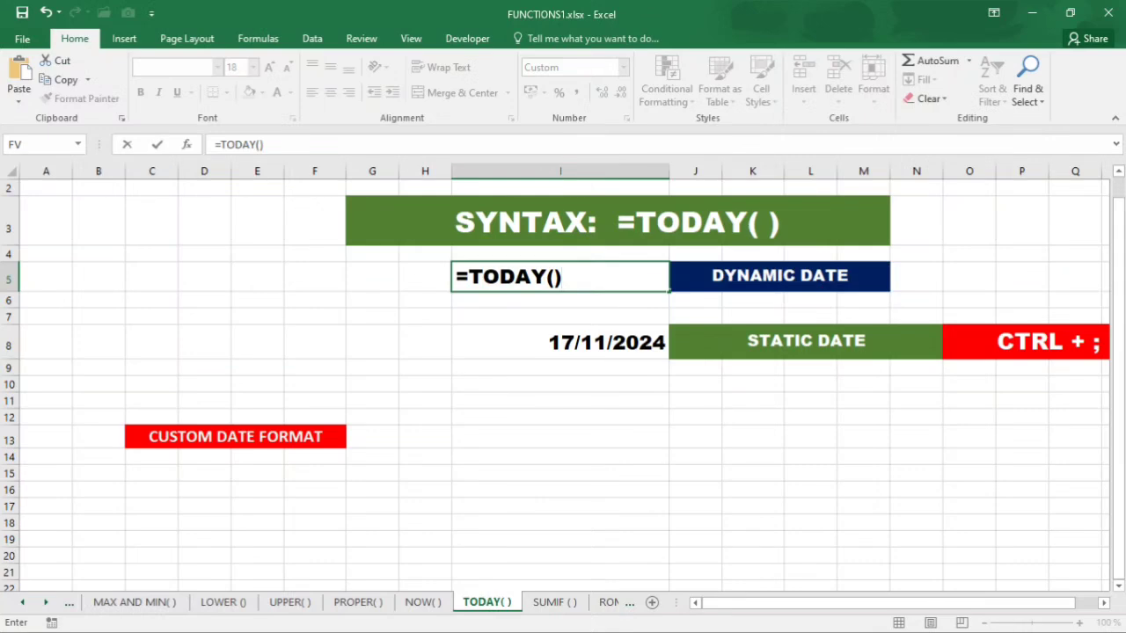
{"action": "key", "text": "Return"}
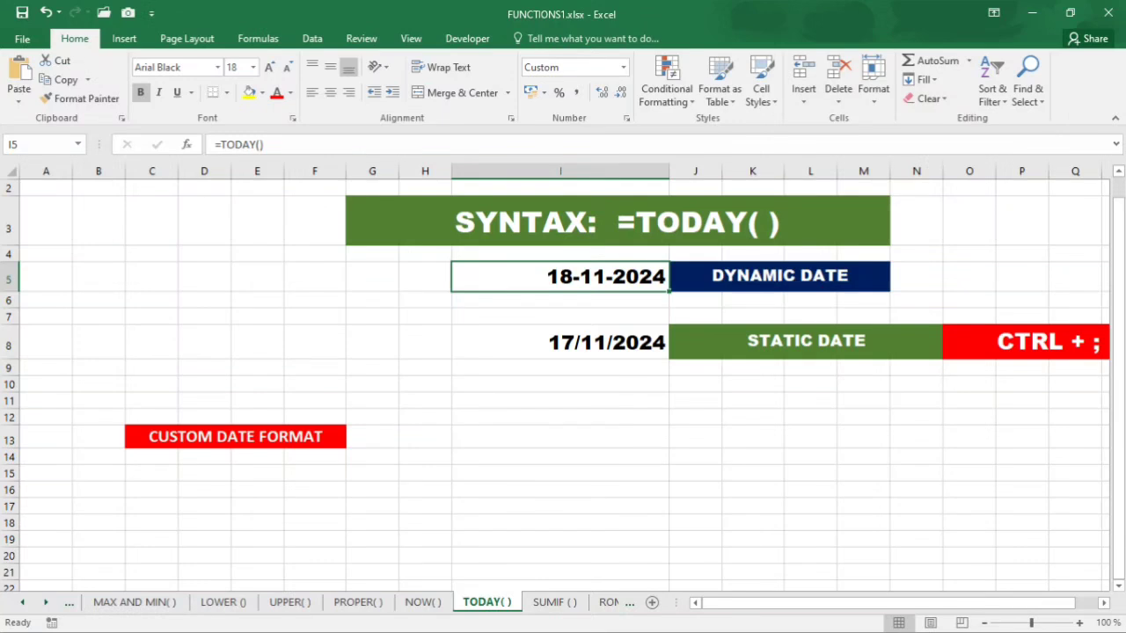
Clear the static date cell I8 and insert the current date, 18/11/2024, there as a fixed value
{"action": "left_click", "coordinate": [560, 342]}
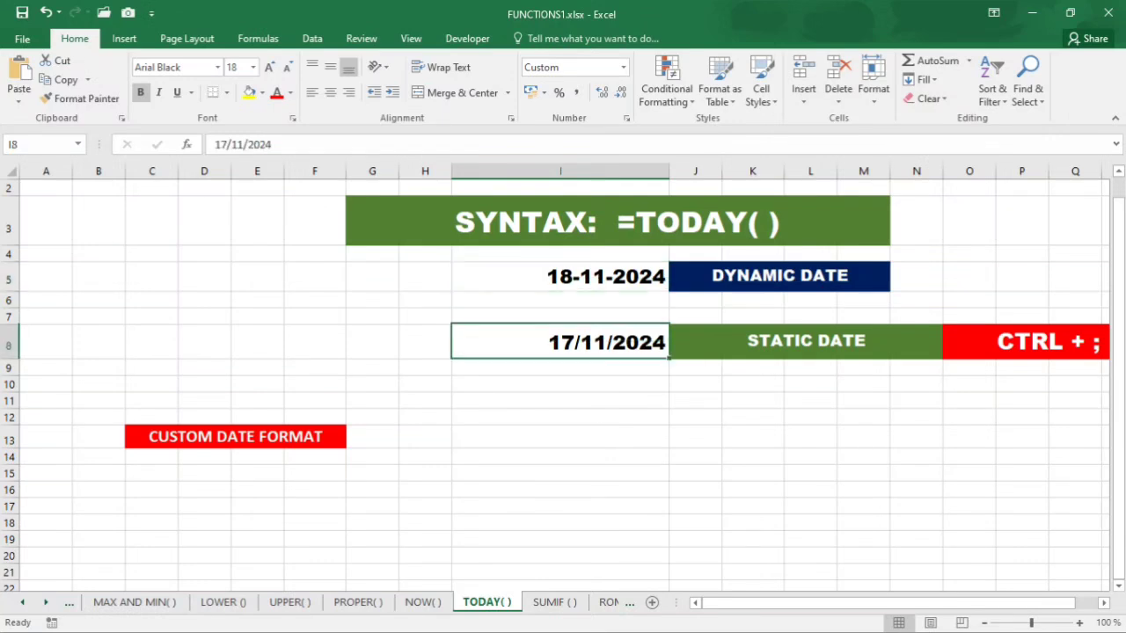
{"action": "key", "text": "Delete"}
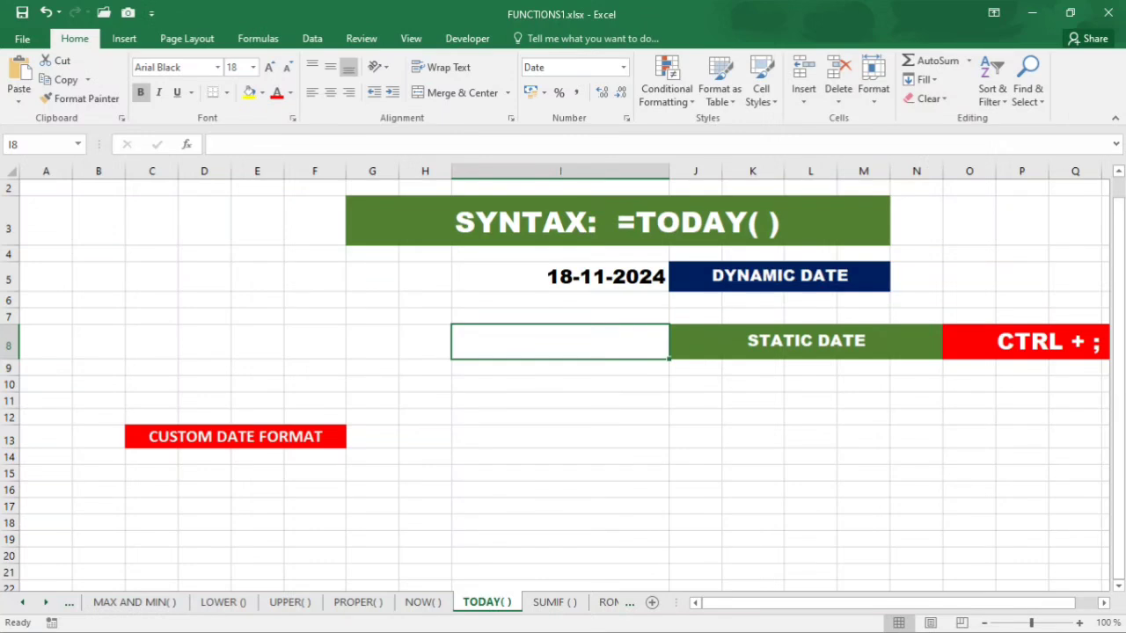
{"action": "left_click", "coordinate": [559, 343]}
{"action": "left_click", "coordinate": [559, 343]}
{"action": "key", "text": "ctrl+semicolon"}
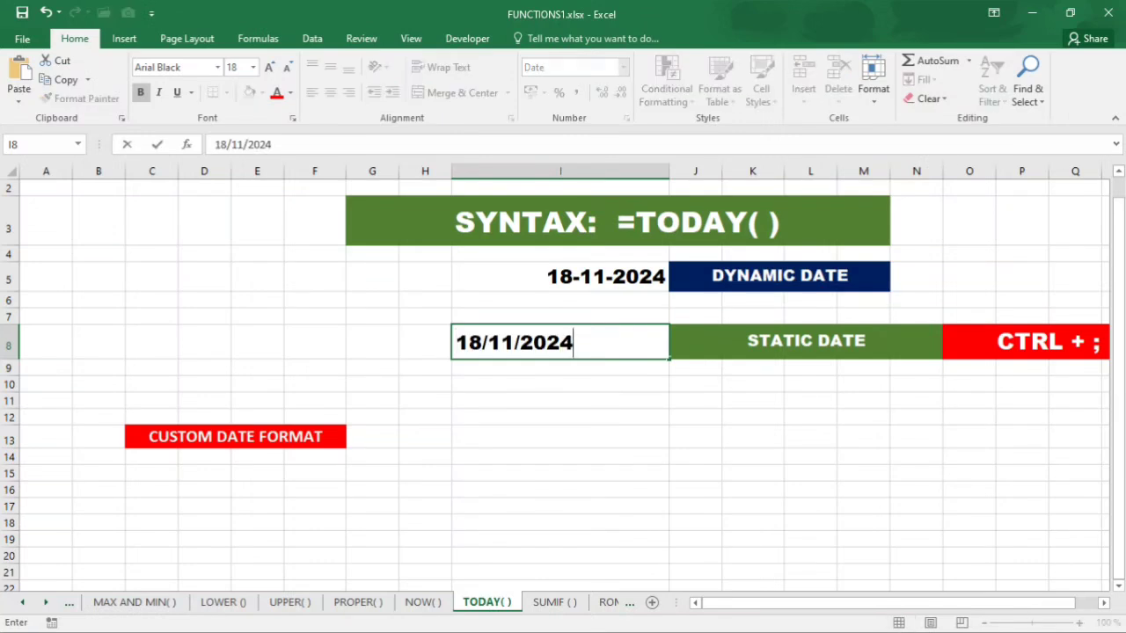
{"action": "left_click", "coordinate": [560, 417]}
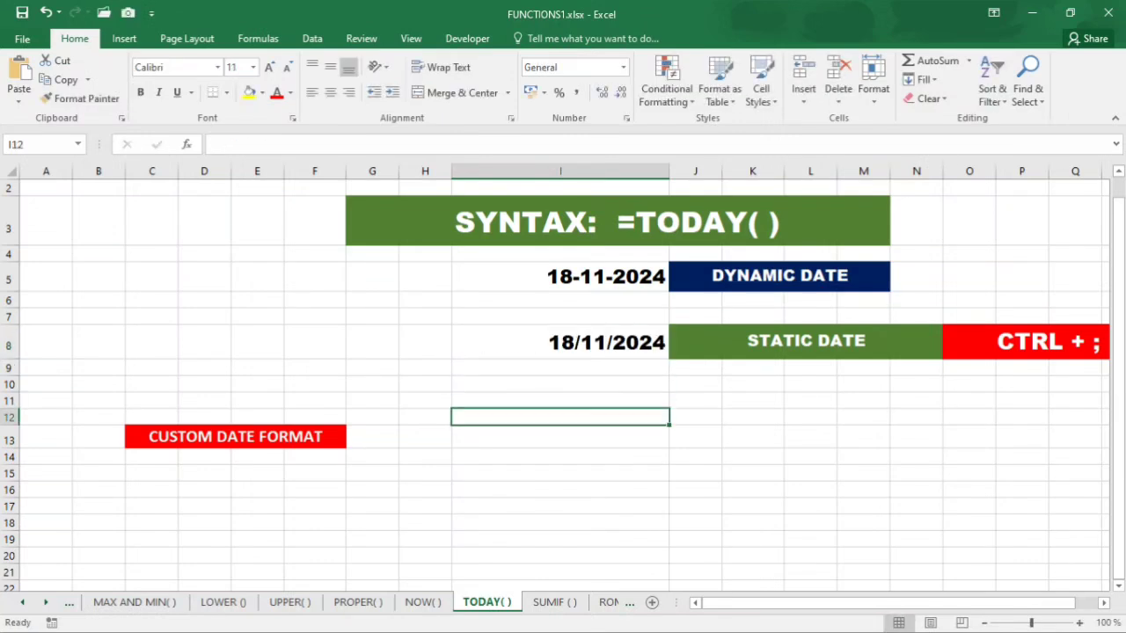
Compare the contents of the static date cell I8 with the TODAY formula in I5
{"action": "left_click", "coordinate": [560, 343]}
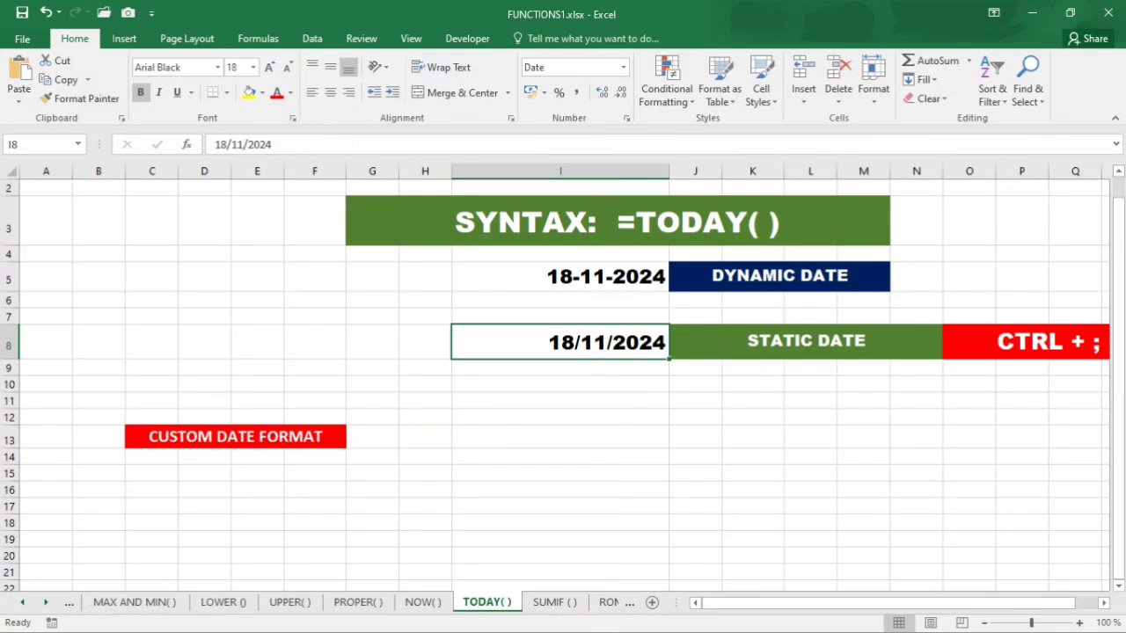
{"action": "left_click", "coordinate": [560, 276]}
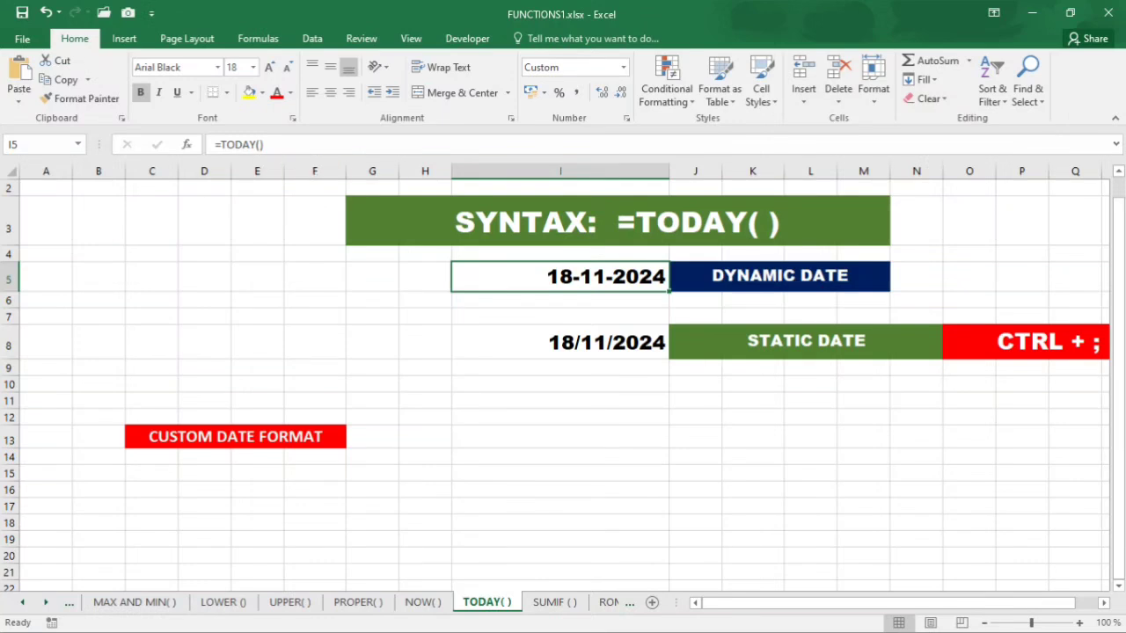
{"action": "key", "text": "Down"}
{"action": "key", "text": "Down"}
{"action": "key", "text": "Down"}
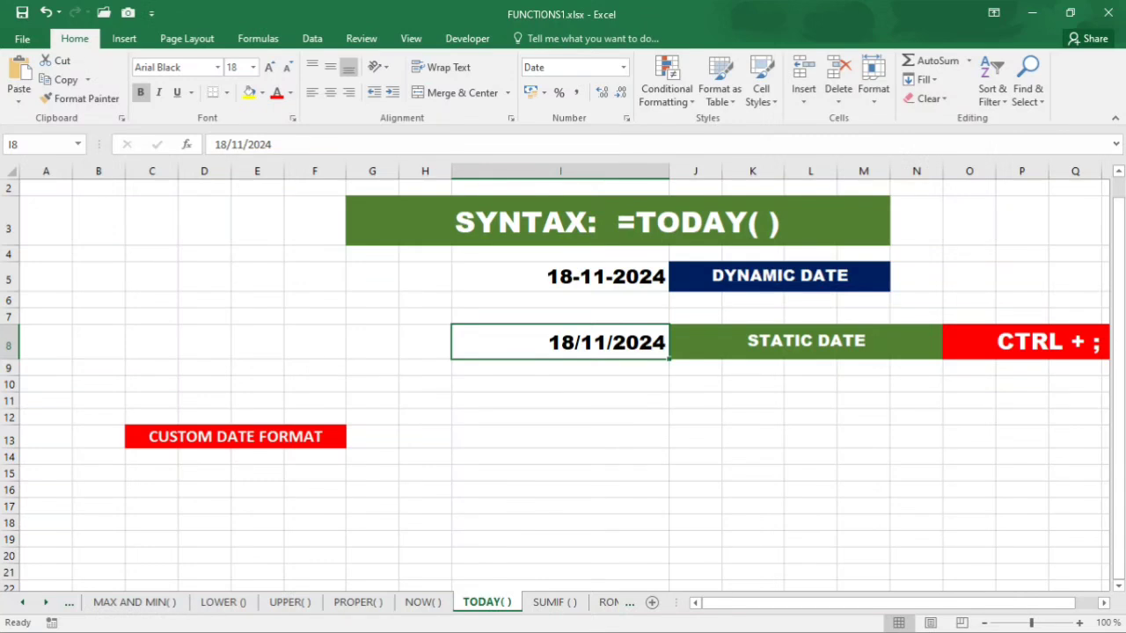
Apply the custom number format DD-MMMM-YYYY to the dynamic date in cell I5
{"action": "left_click", "coordinate": [561, 277]}
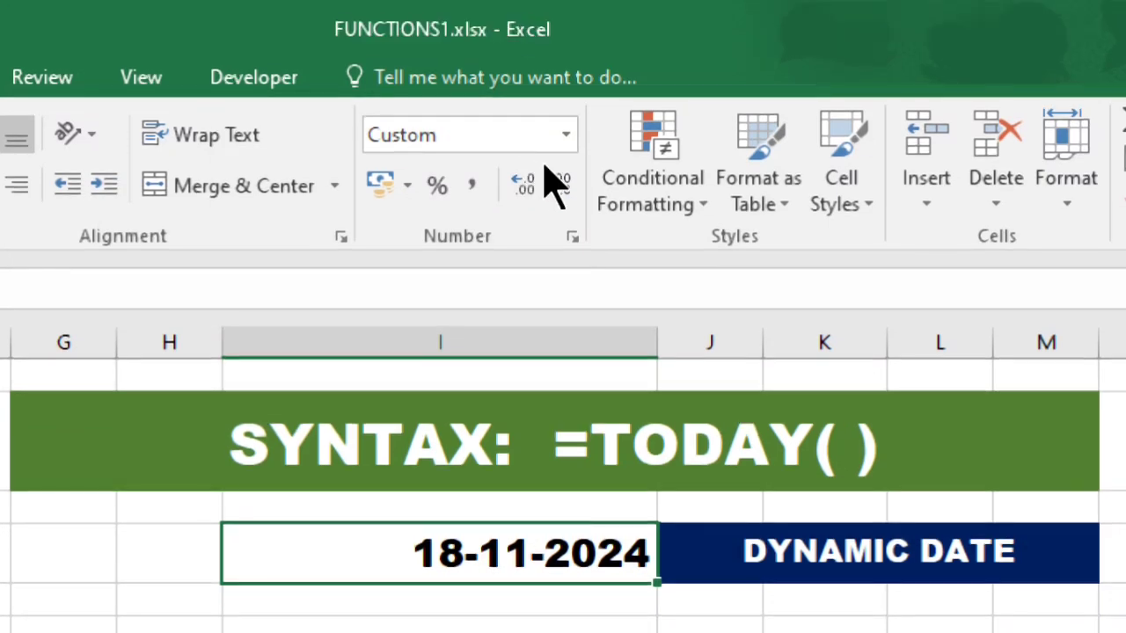
{"action": "left_click", "coordinate": [567, 136]}
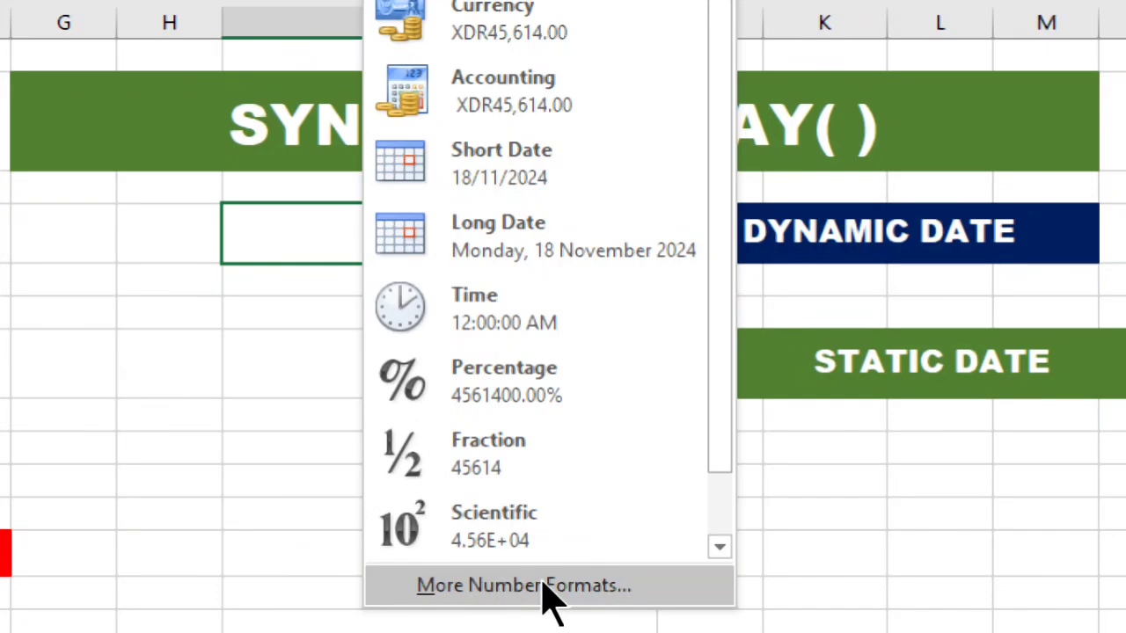
{"action": "key", "text": "Escape"}
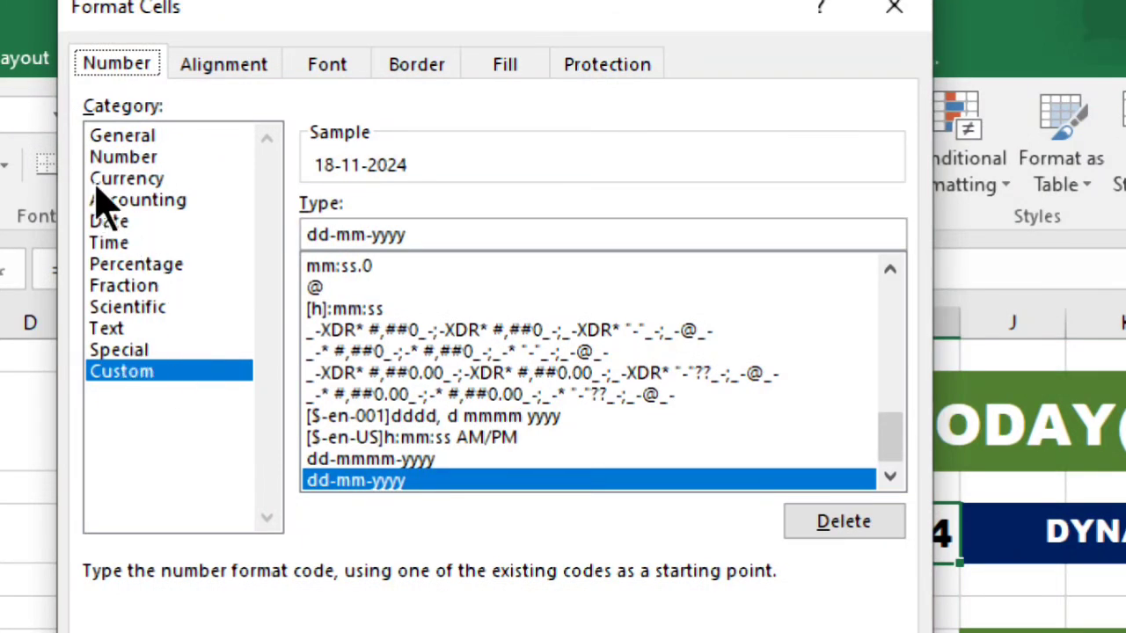
{"action": "left_click", "coordinate": [120, 372]}
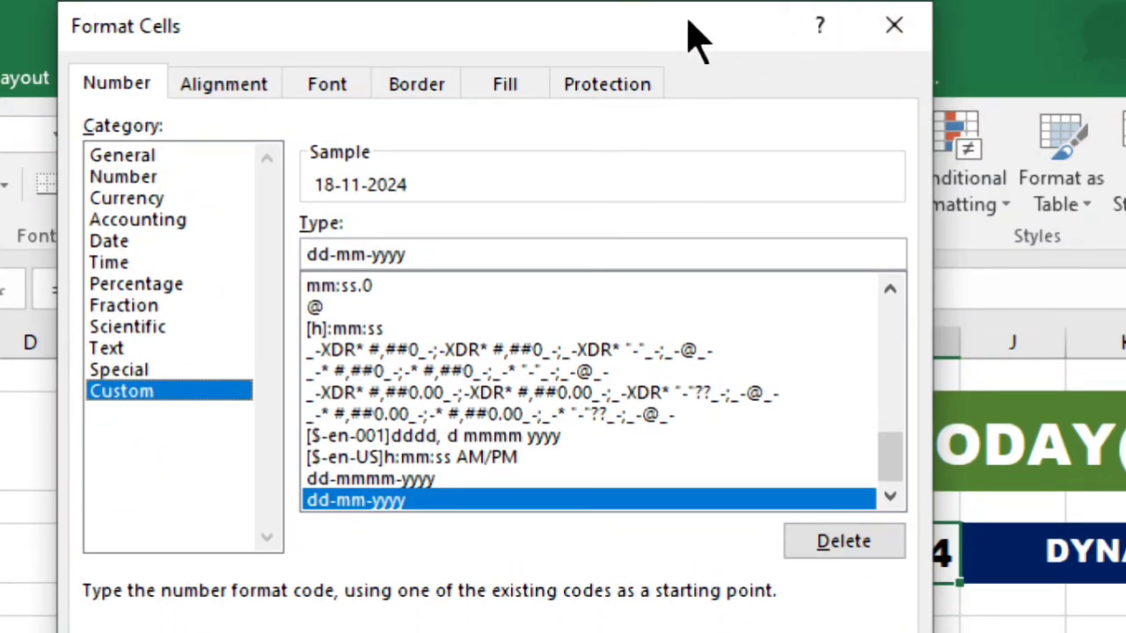
{"action": "left_click_drag", "start_coordinate": [694, 40], "coordinate": [733, 545]}
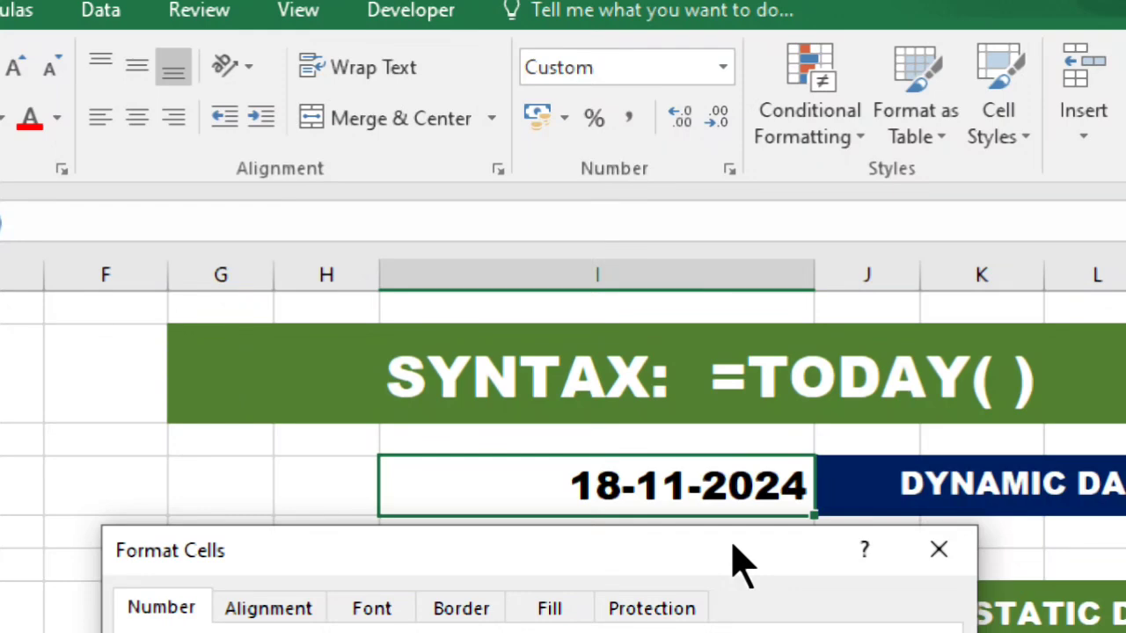
{"action": "left_click_drag", "start_coordinate": [732, 545], "coordinate": [762, 38]}
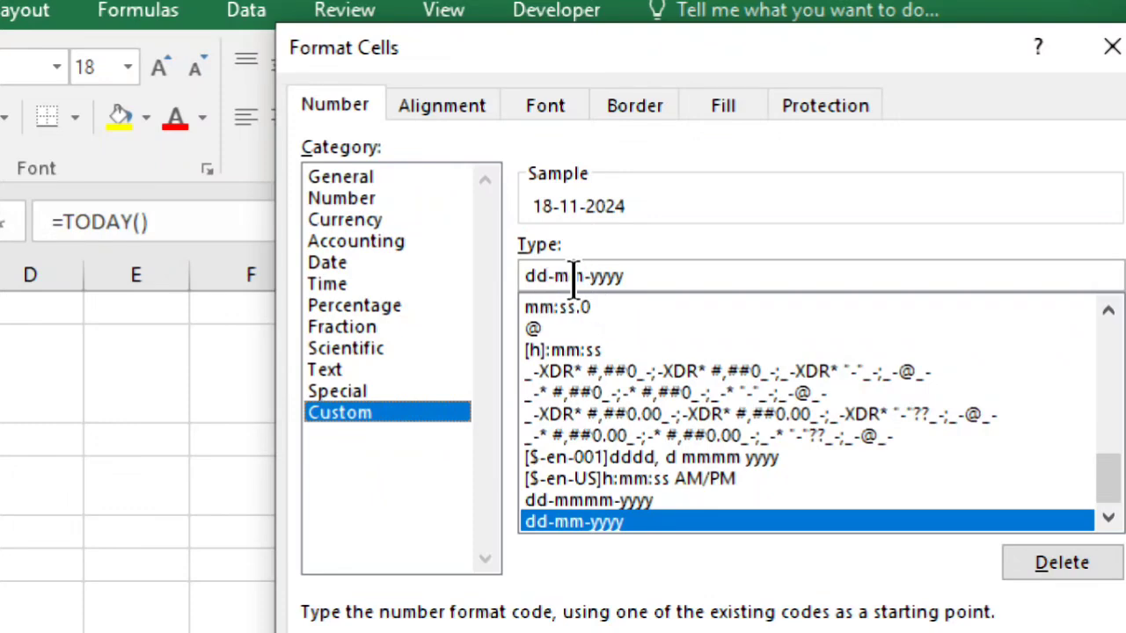
{"action": "left_click", "coordinate": [658, 277]}
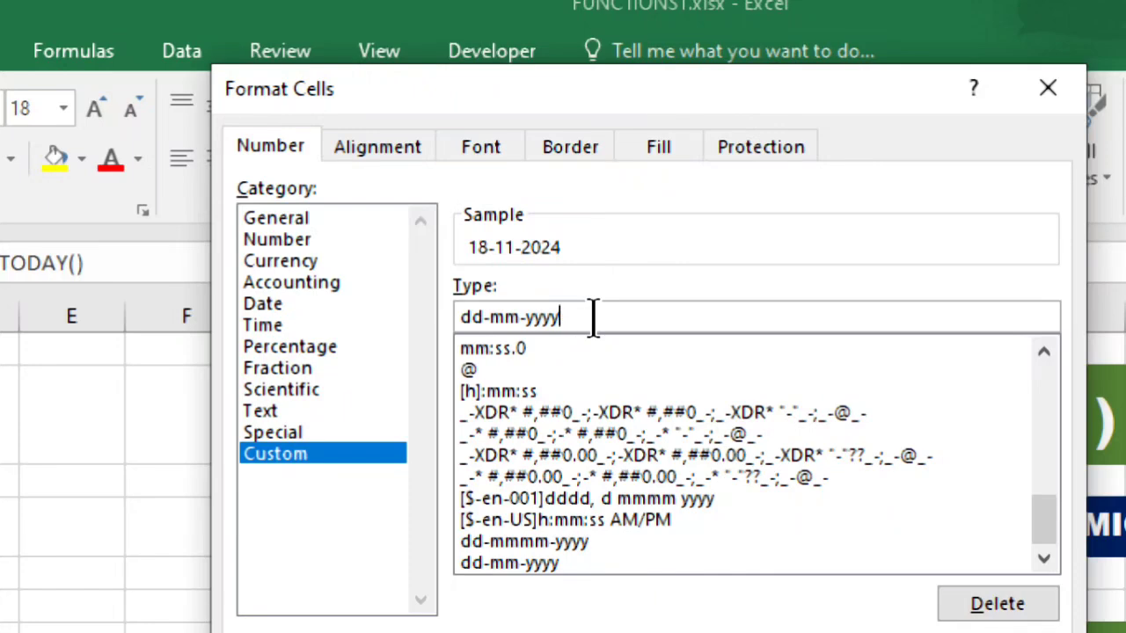
{"action": "key", "text": "BackSpace"}
{"action": "key", "text": "BackSpace"}
{"action": "key", "text": "BackSpace"}
{"action": "key", "text": "BackSpace"}
{"action": "key", "text": "BackSpace"}
{"action": "key", "text": "BackSpace"}
{"action": "key", "text": "BackSpace"}
{"action": "key", "text": "BackSpace"}
{"action": "key", "text": "BackSpace"}
{"action": "key", "text": "BackSpace"}
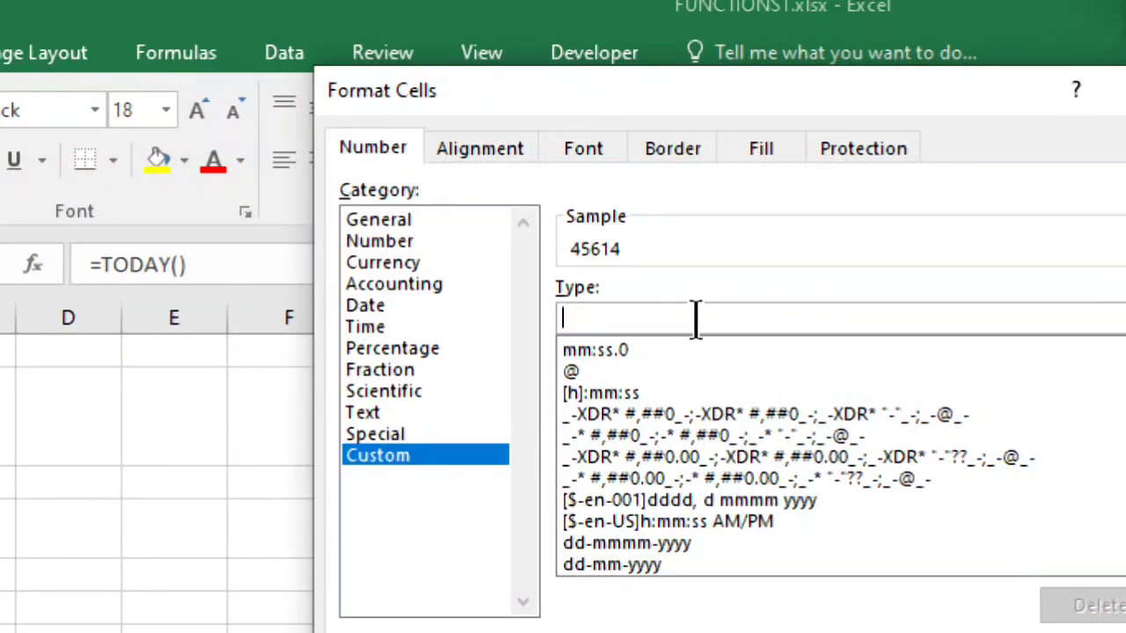
{"action": "type", "text": "DD-"}
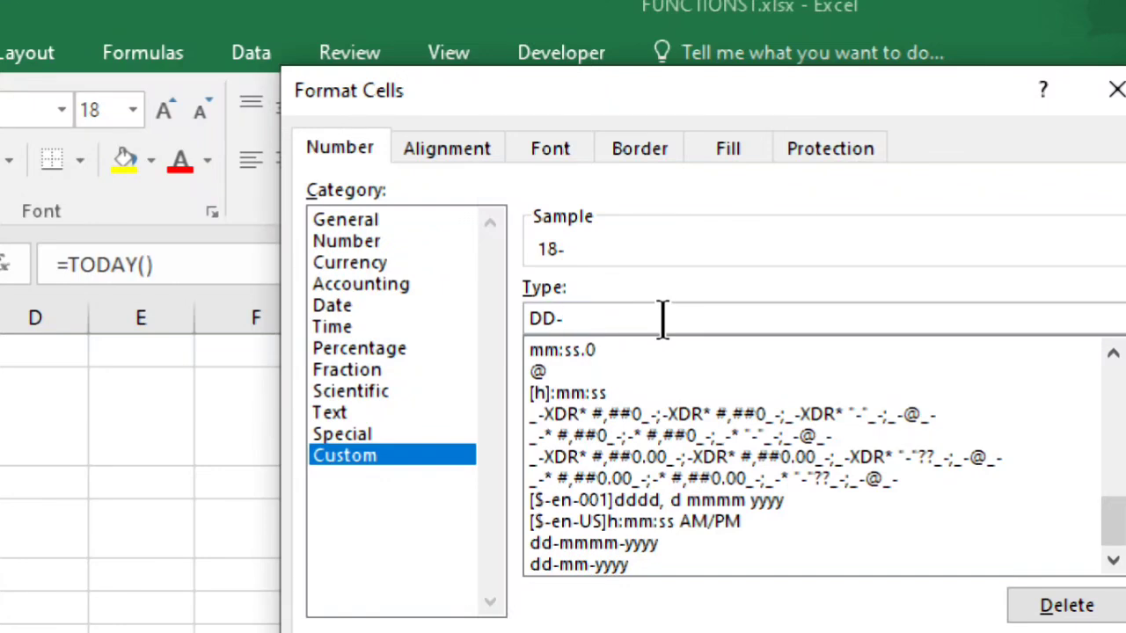
{"action": "type", "text": "MMMM"}
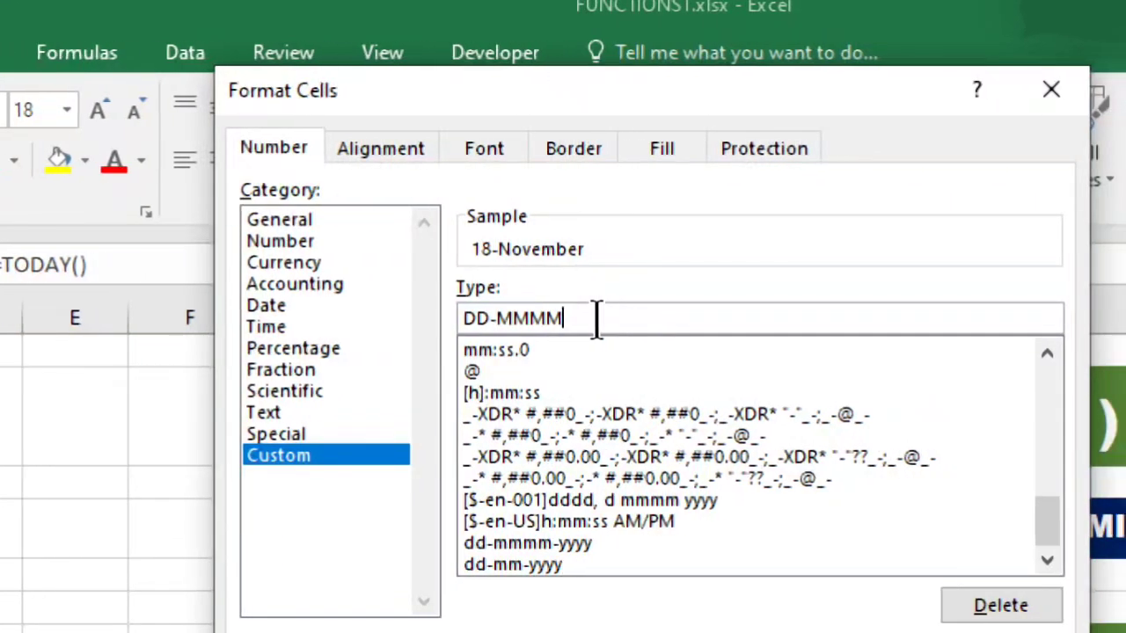
{"action": "type", "text": "-"}
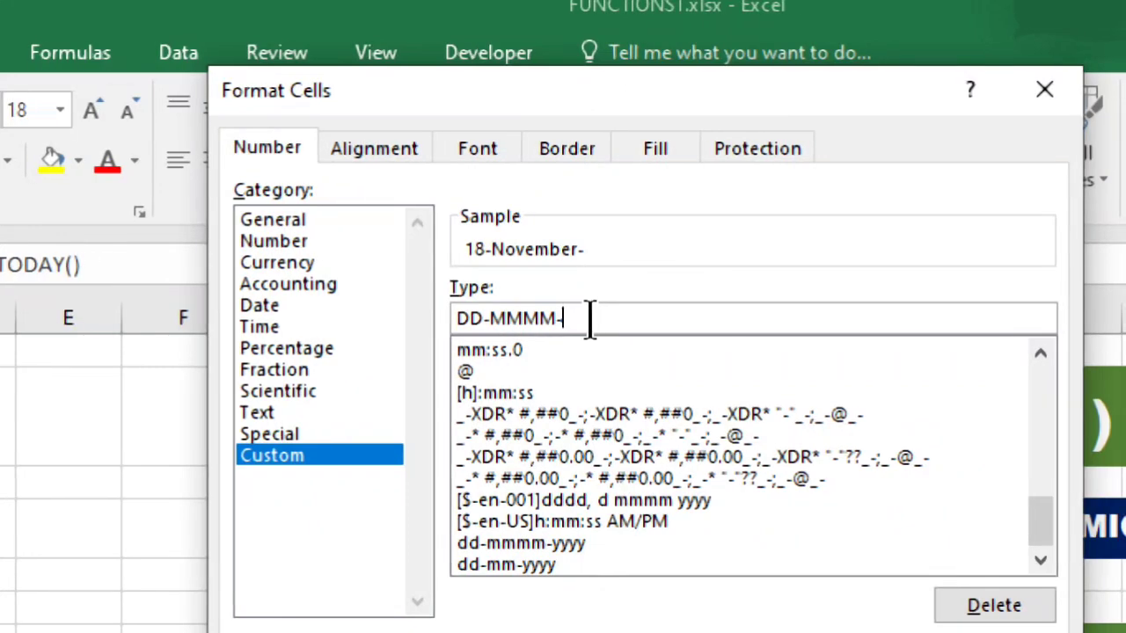
{"action": "type", "text": "YYYY"}
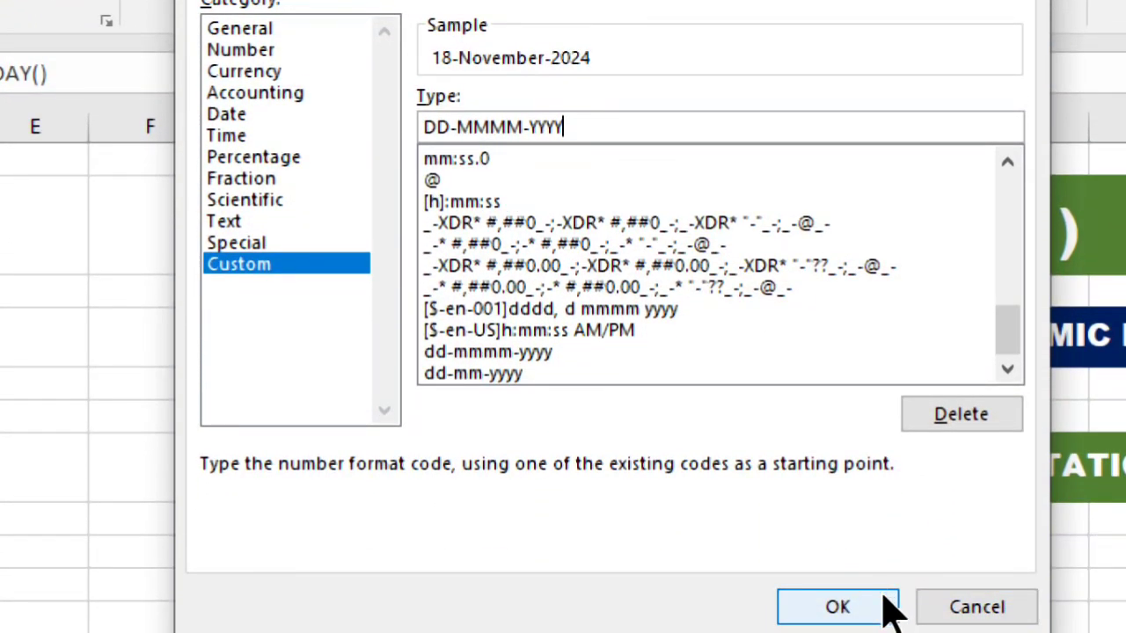
{"action": "left_click", "coordinate": [880, 608]}
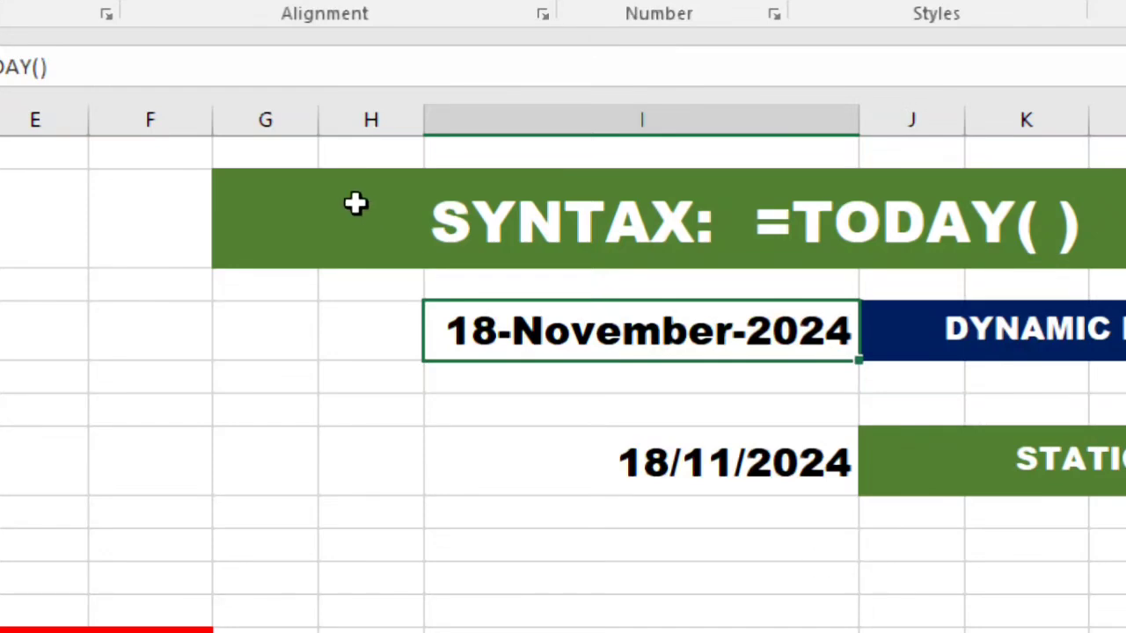
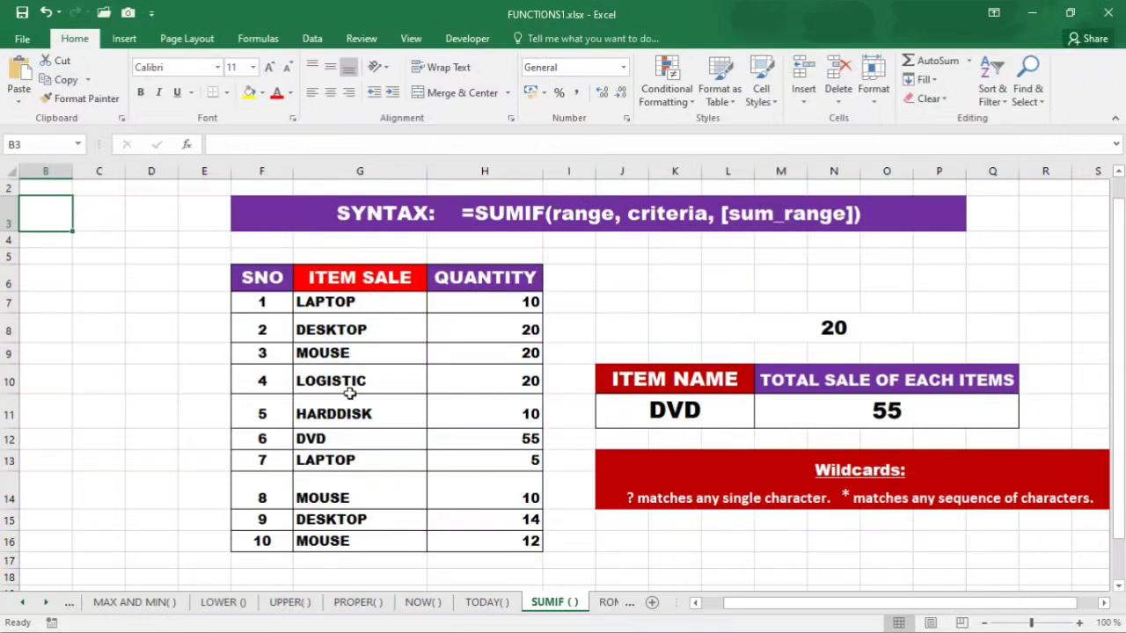
Go through the MOUSE entries of the Item Sale column in cells G9, G14 and G16
{"action": "left_click", "coordinate": [335, 354]}
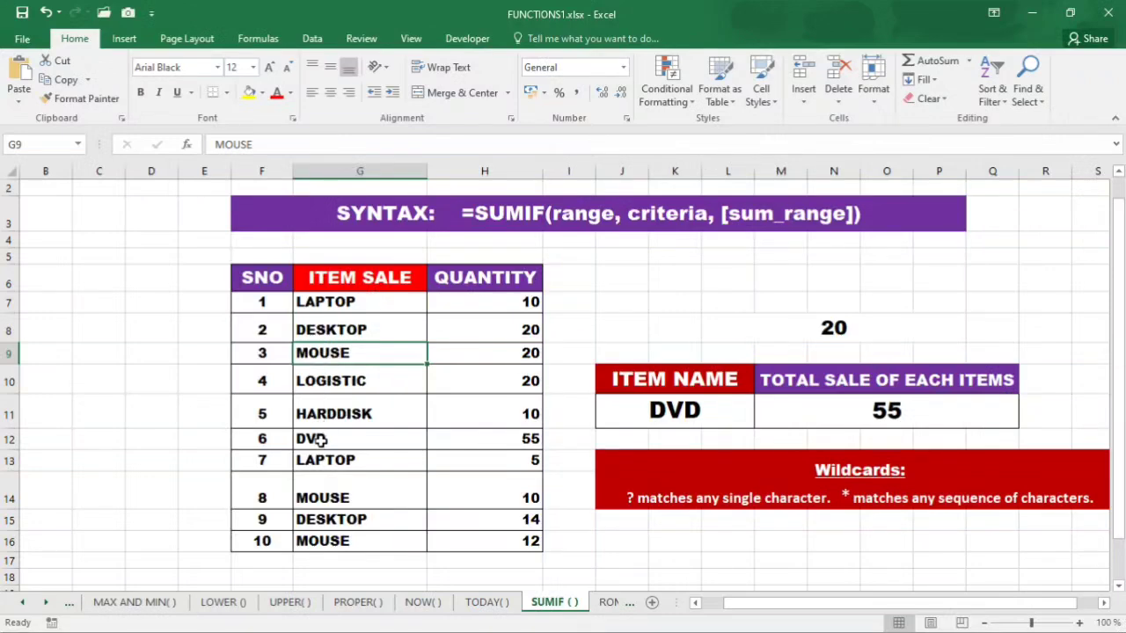
{"action": "left_click", "coordinate": [320, 499]}
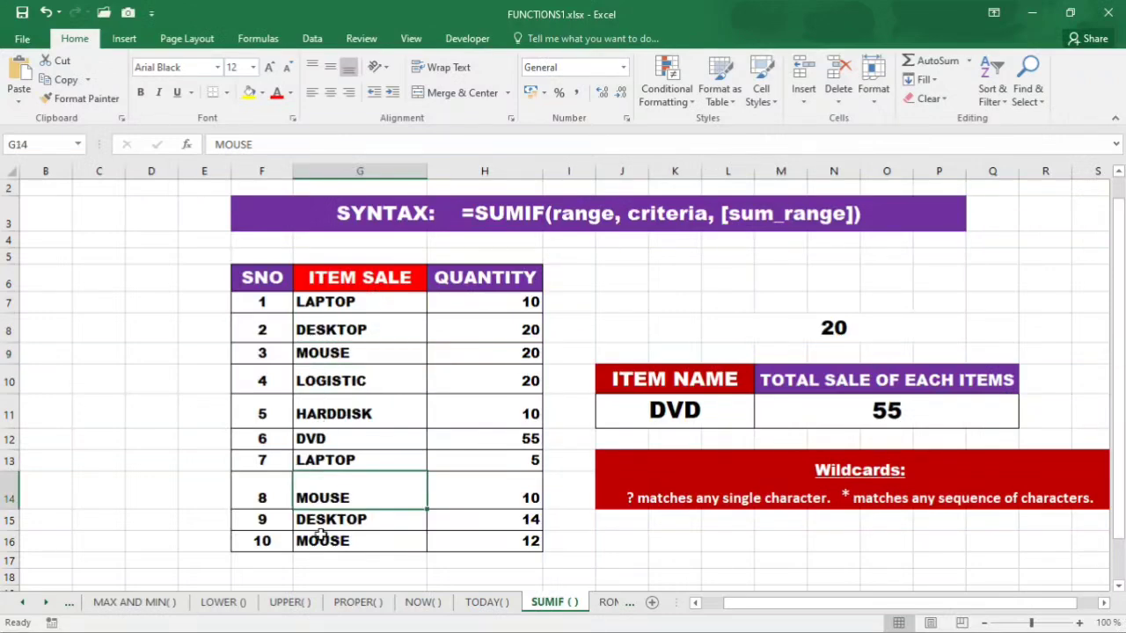
{"action": "left_click", "coordinate": [324, 539]}
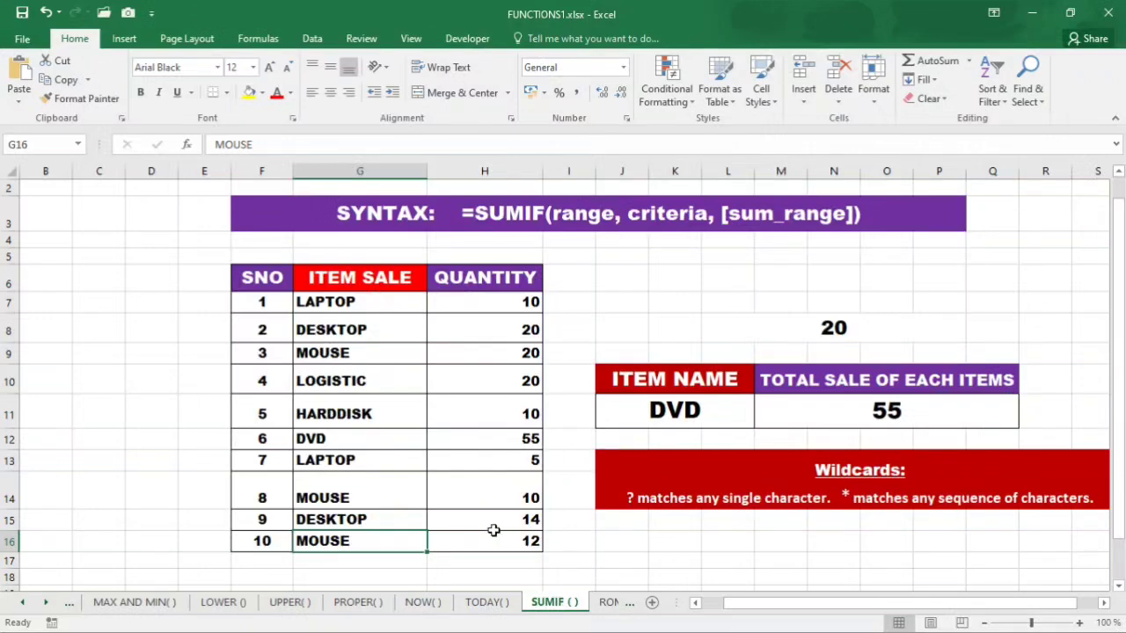
Replace the formula in the total sale cell M11 with =SUMIF(G7:G16,"MOUSE",H7:H16)
{"action": "left_click", "coordinate": [877, 420]}
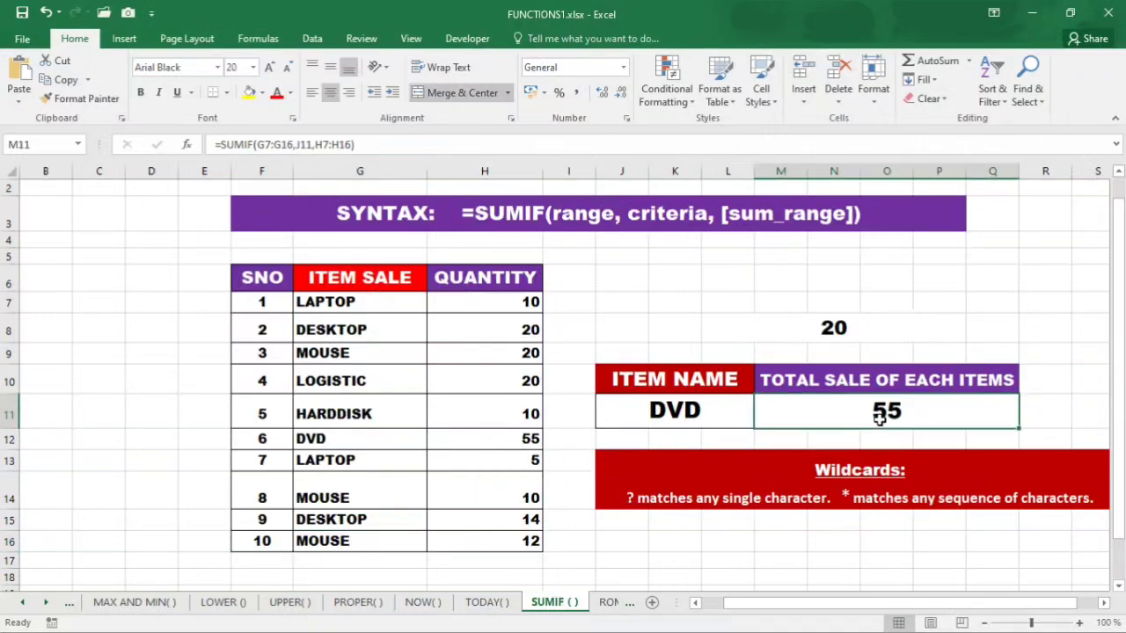
{"action": "key", "text": "Delete"}
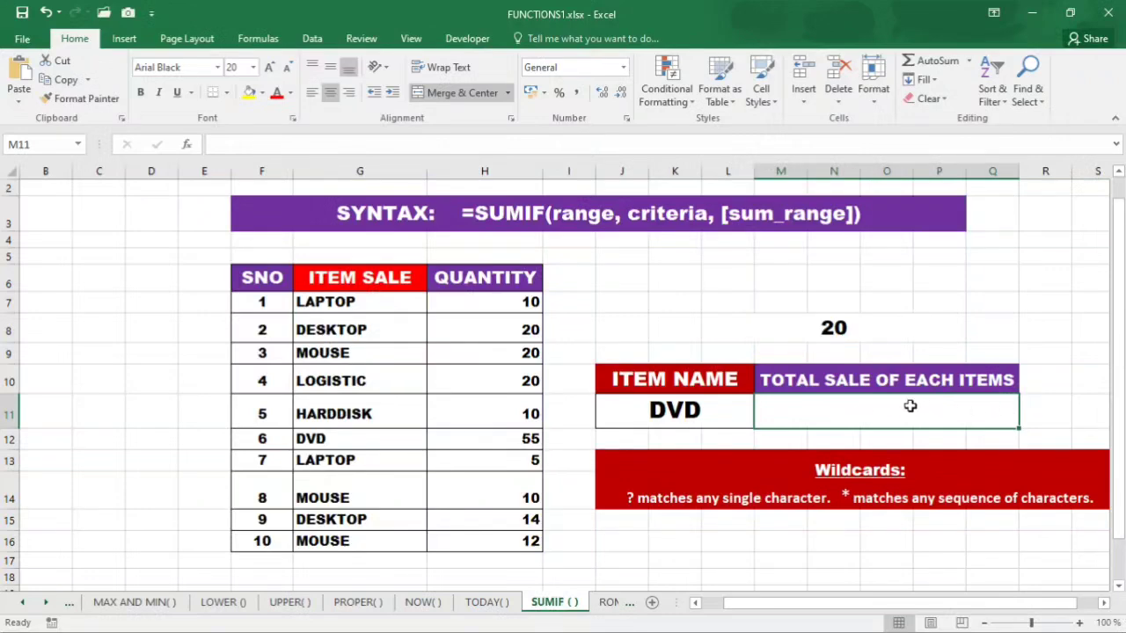
{"action": "type", "text": "="}
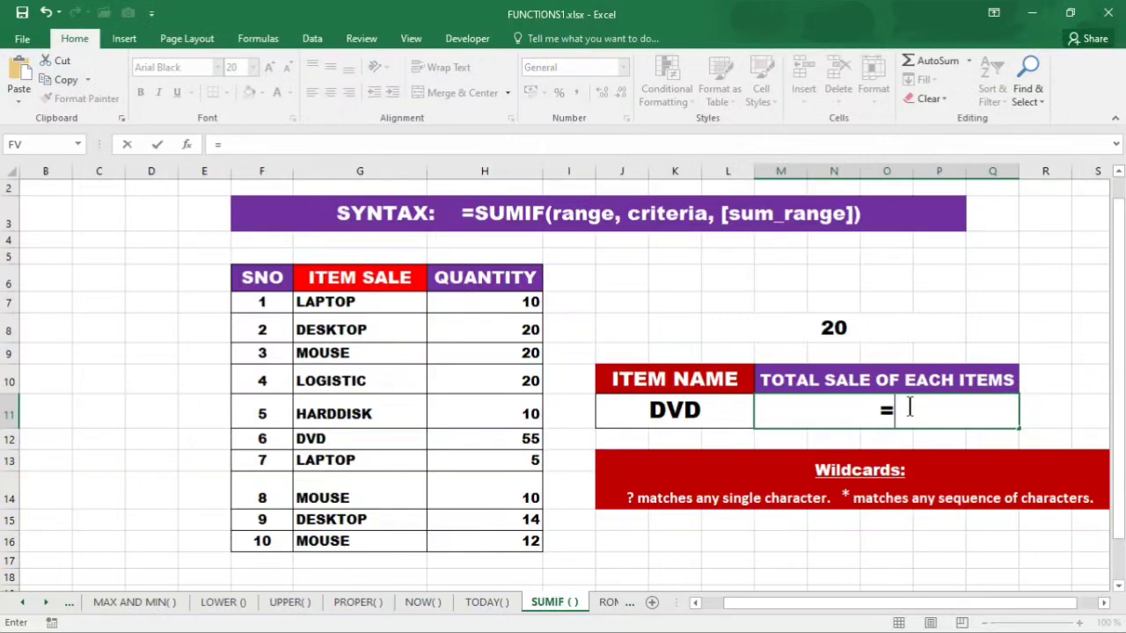
{"action": "type", "text": "SU"}
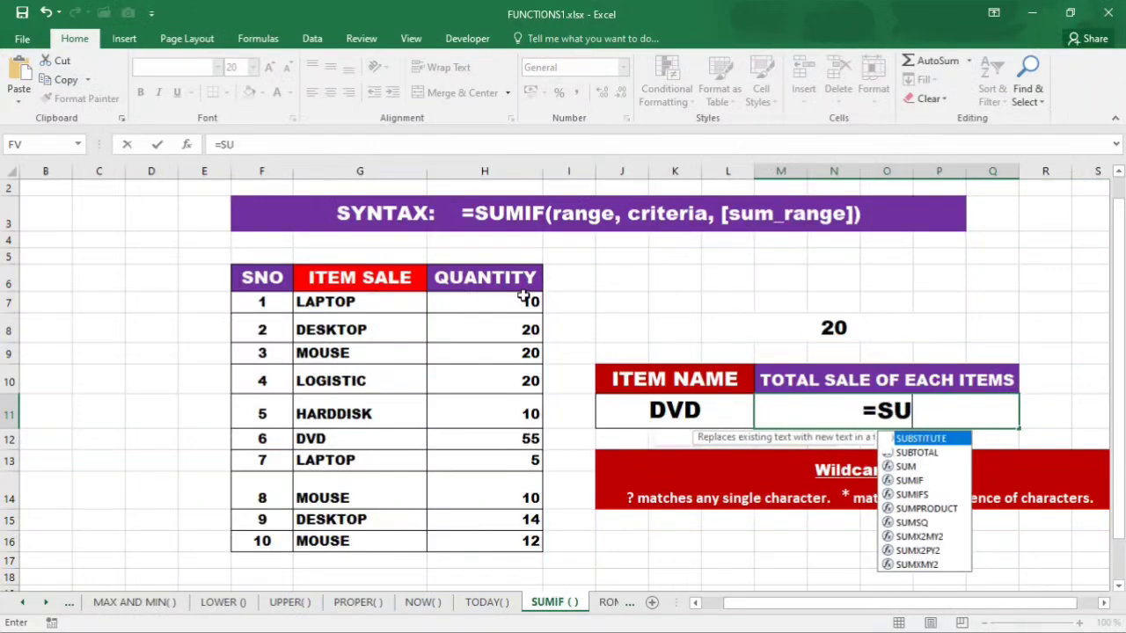
{"action": "type", "text": "MIF("}
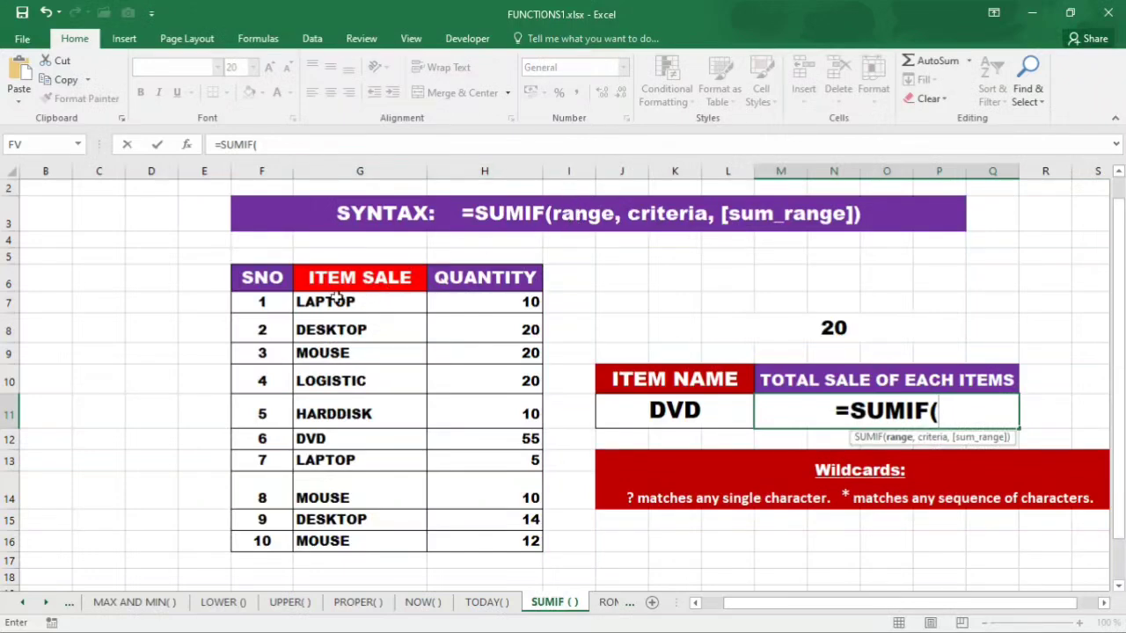
{"action": "left_click_drag", "start_coordinate": [336, 302], "coordinate": [317, 532]}
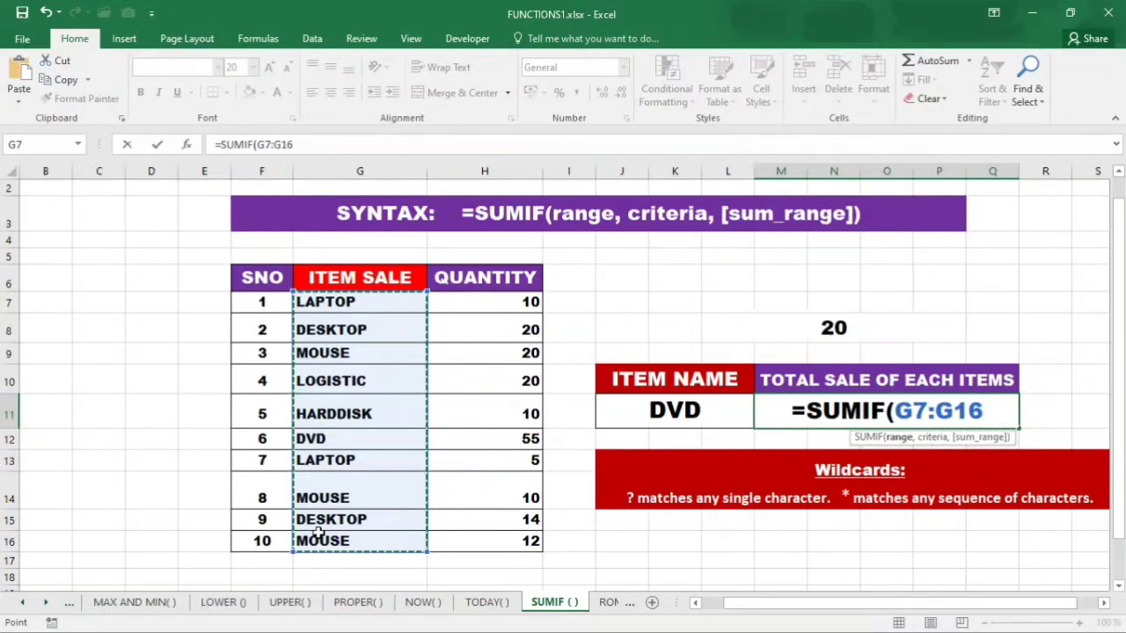
{"action": "type", "text": ","}
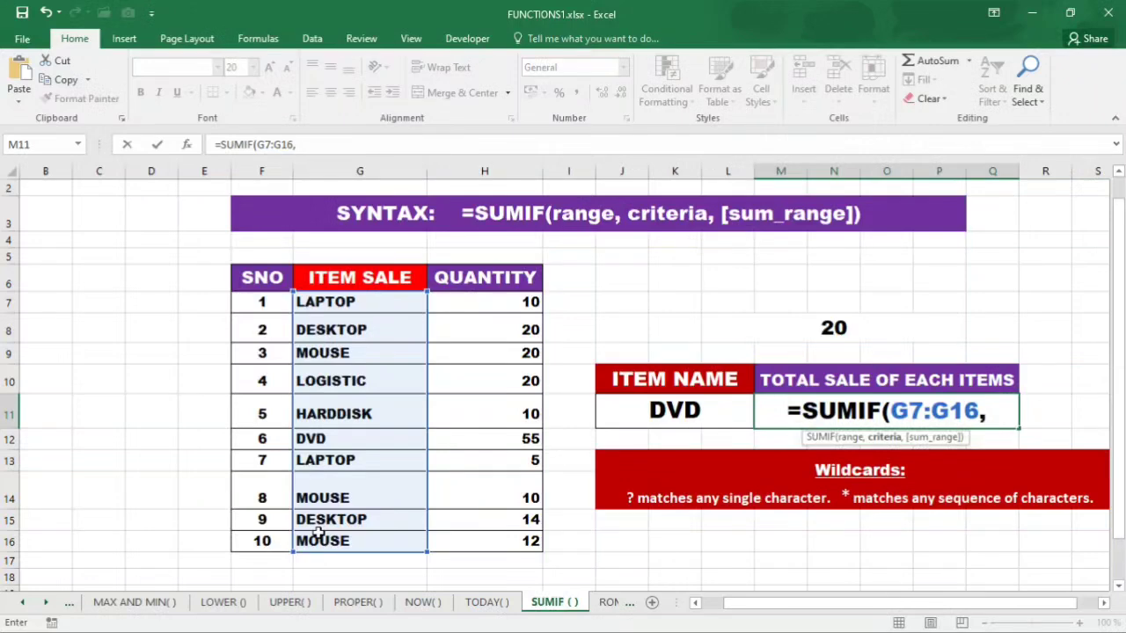
{"action": "type", "text": "\""}
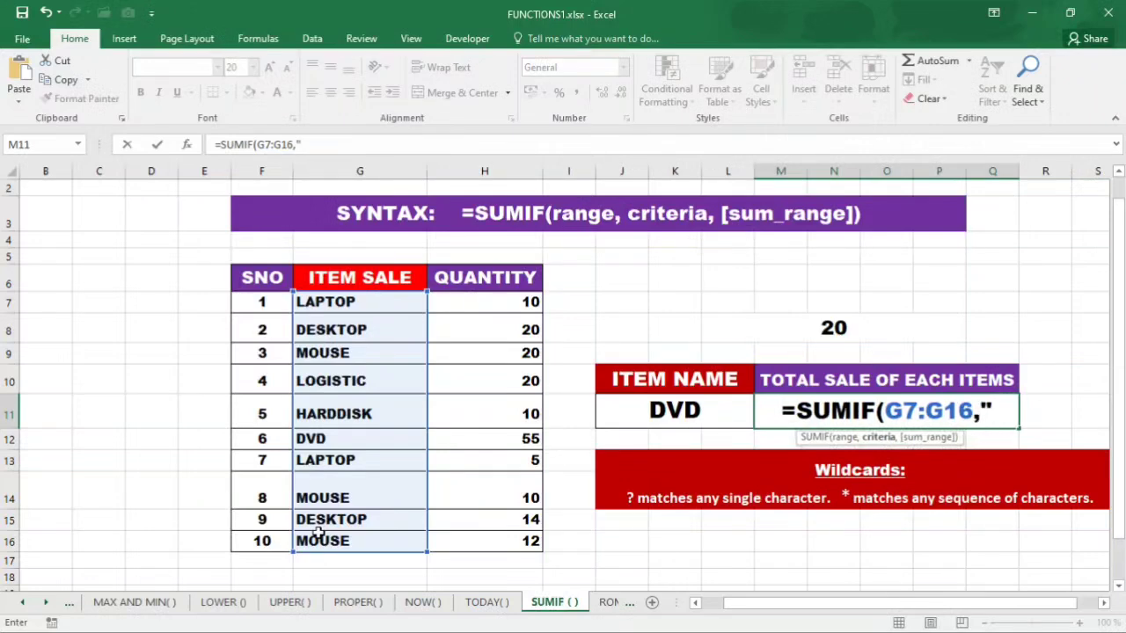
{"action": "type", "text": "MOU"}
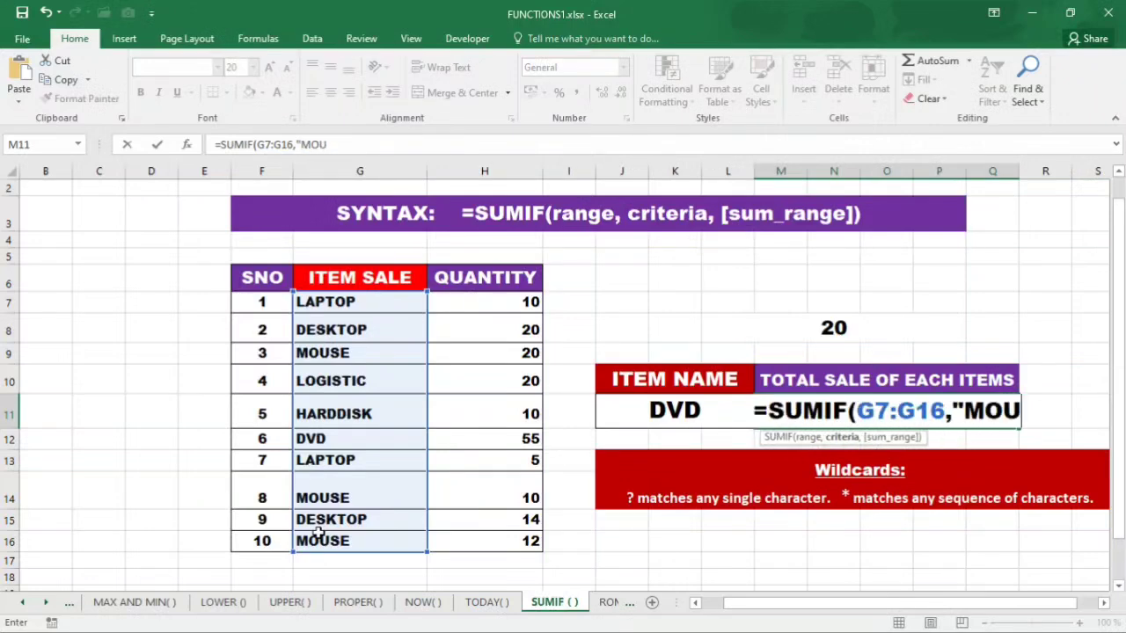
{"action": "type", "text": "SE"}
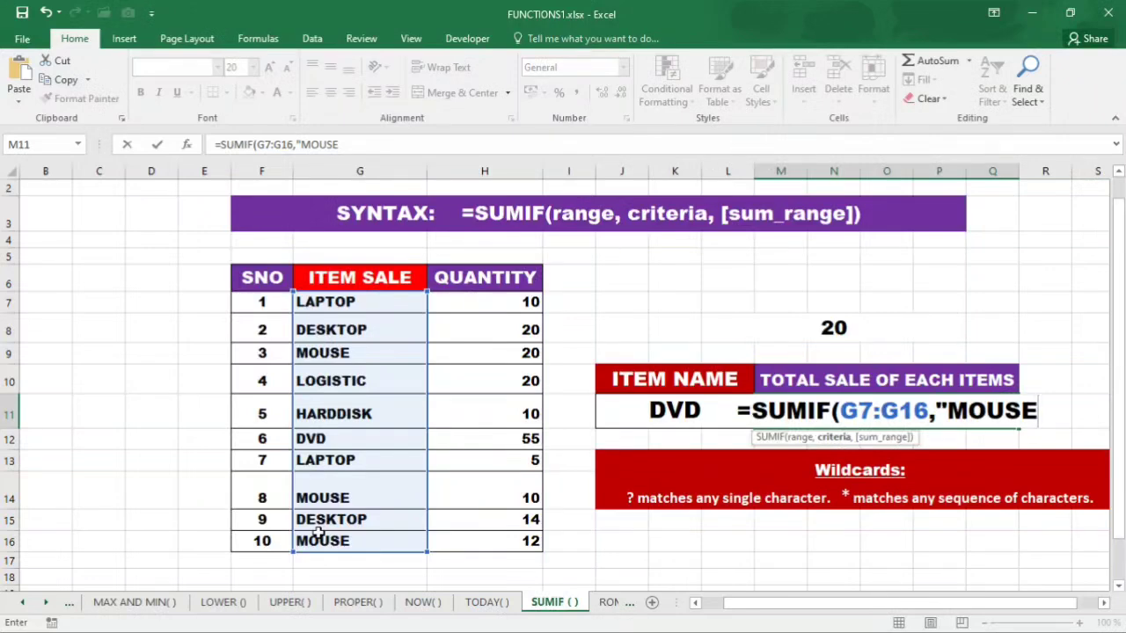
{"action": "type", "text": "\""}
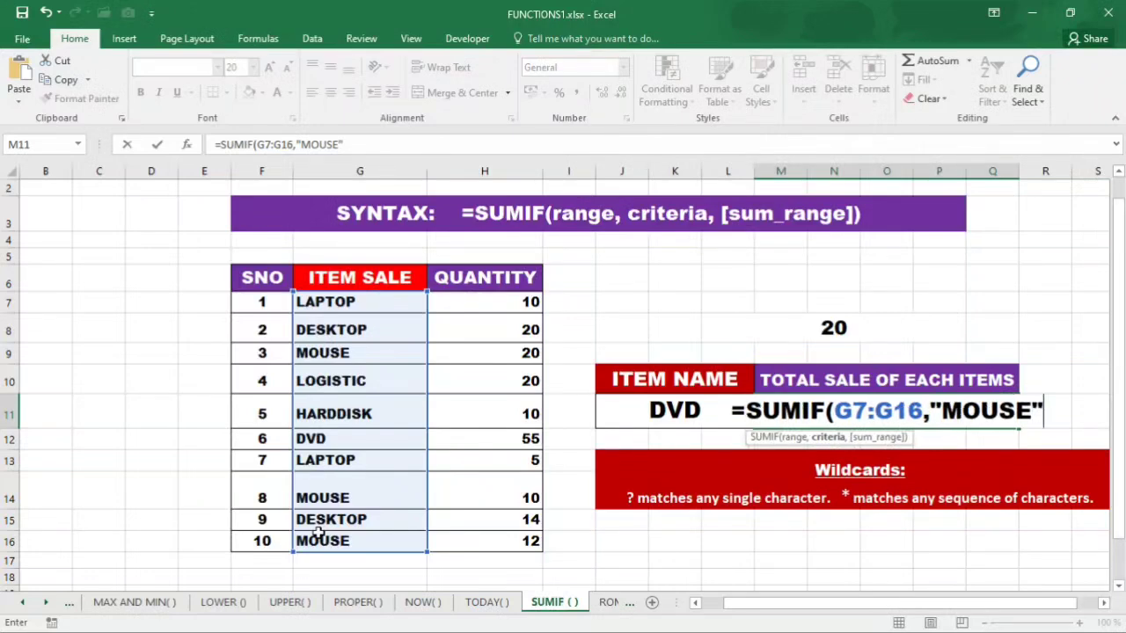
{"action": "type", "text": ","}
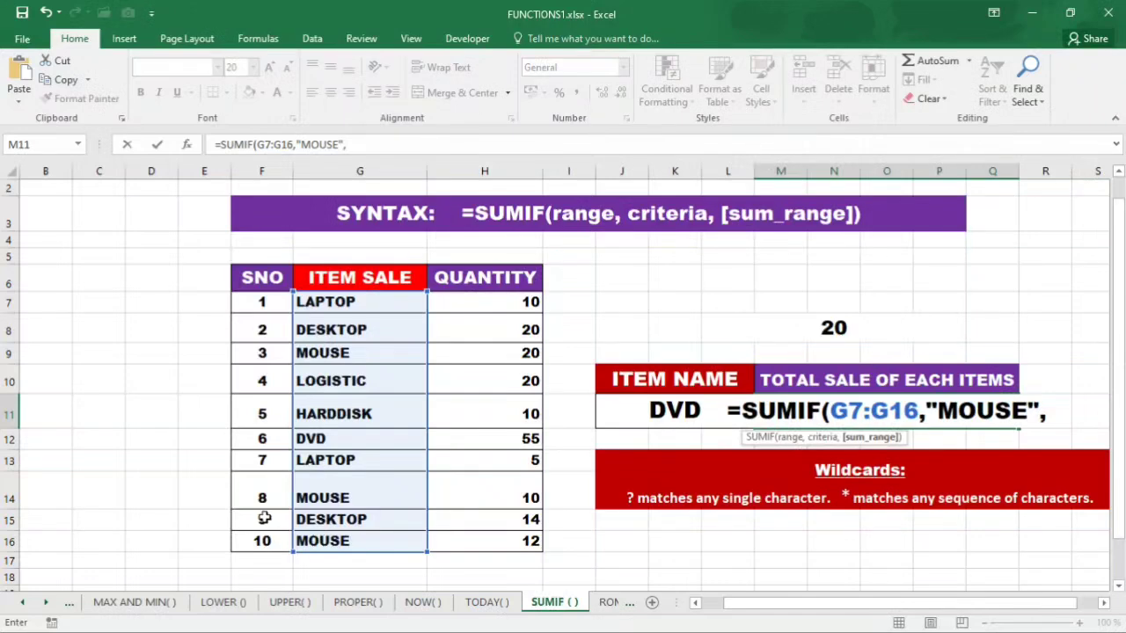
{"action": "left_click", "coordinate": [475, 302]}
{"action": "left_click_drag", "start_coordinate": [476, 302], "coordinate": [487, 536]}
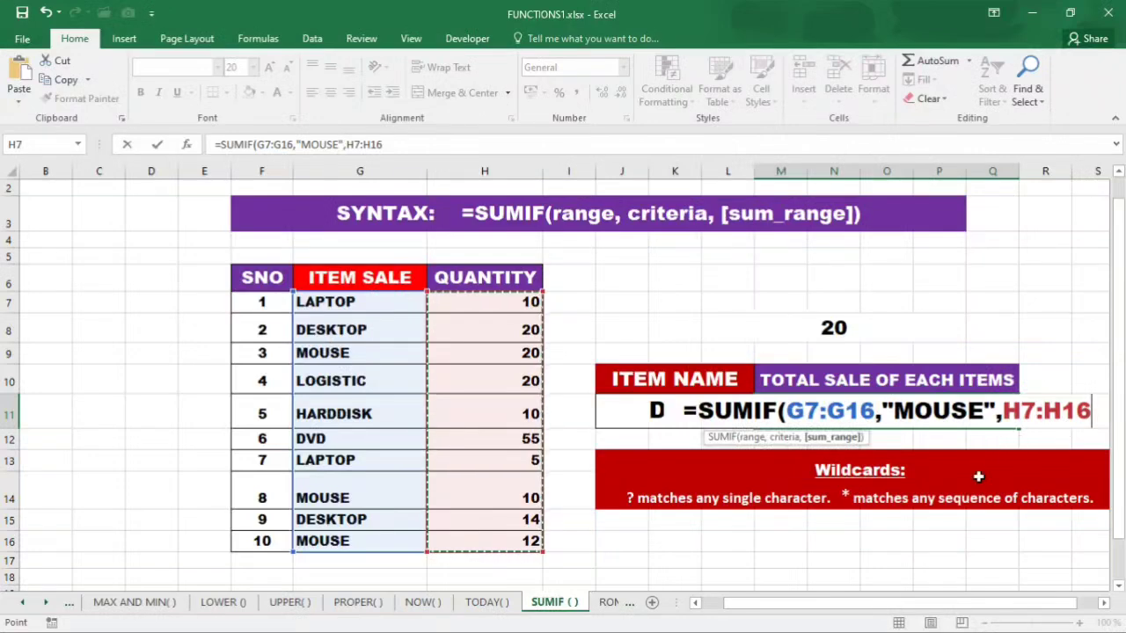
{"action": "type", "text": ")"}
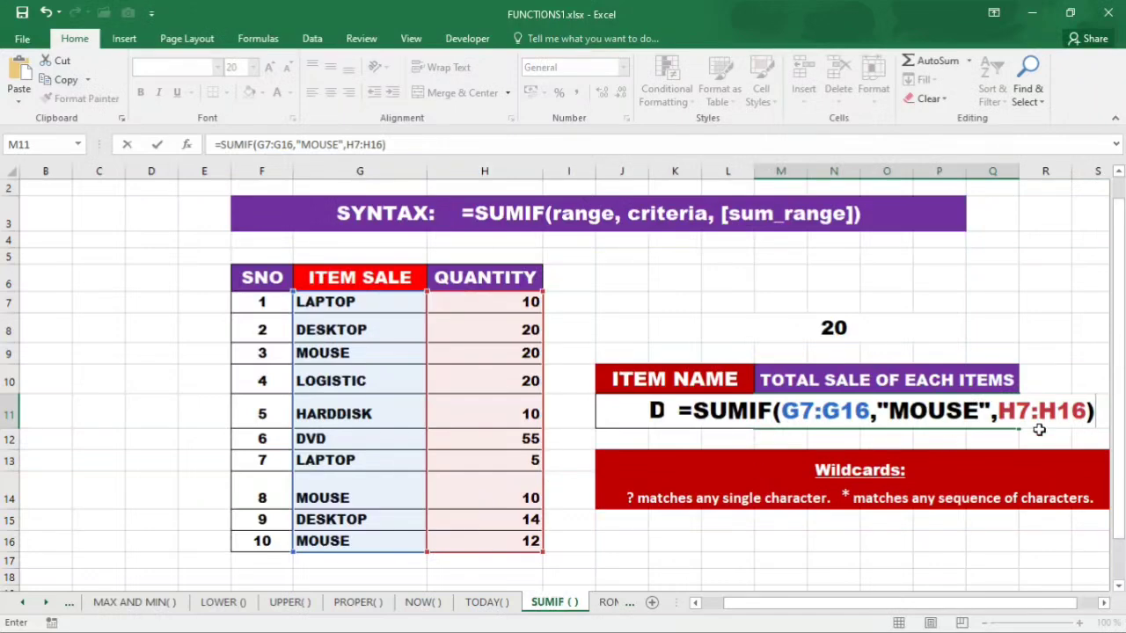
{"action": "key", "text": "Return"}
Check the SUMIF result in M11 against the MOUSE quantities in H9, H14 and H16
{"action": "left_click", "coordinate": [897, 414]}
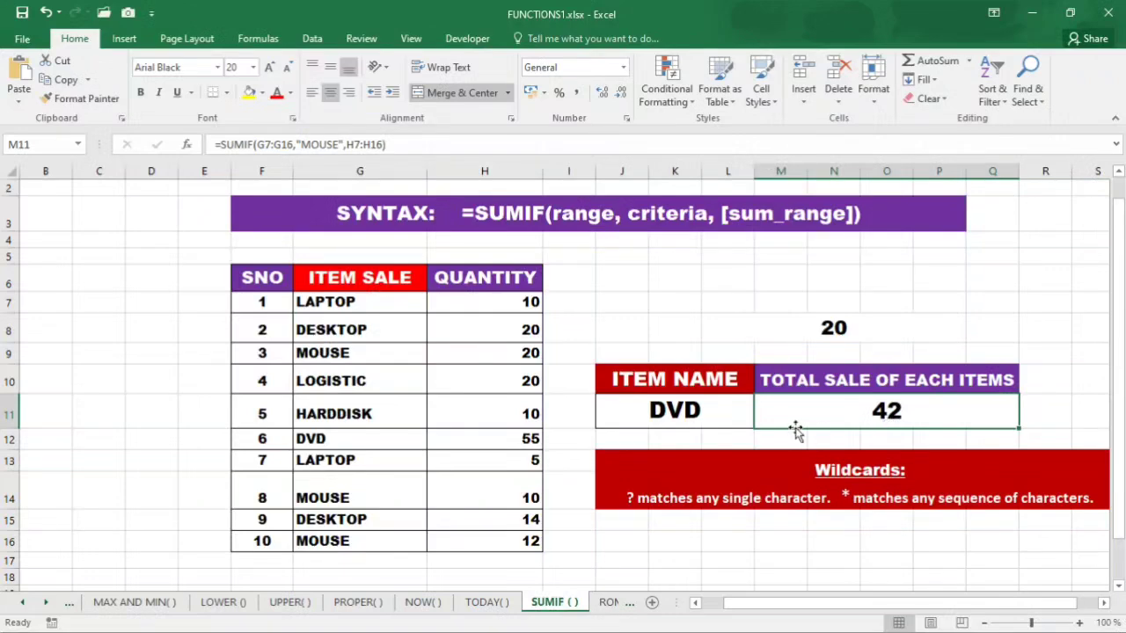
{"action": "left_click", "coordinate": [493, 356]}
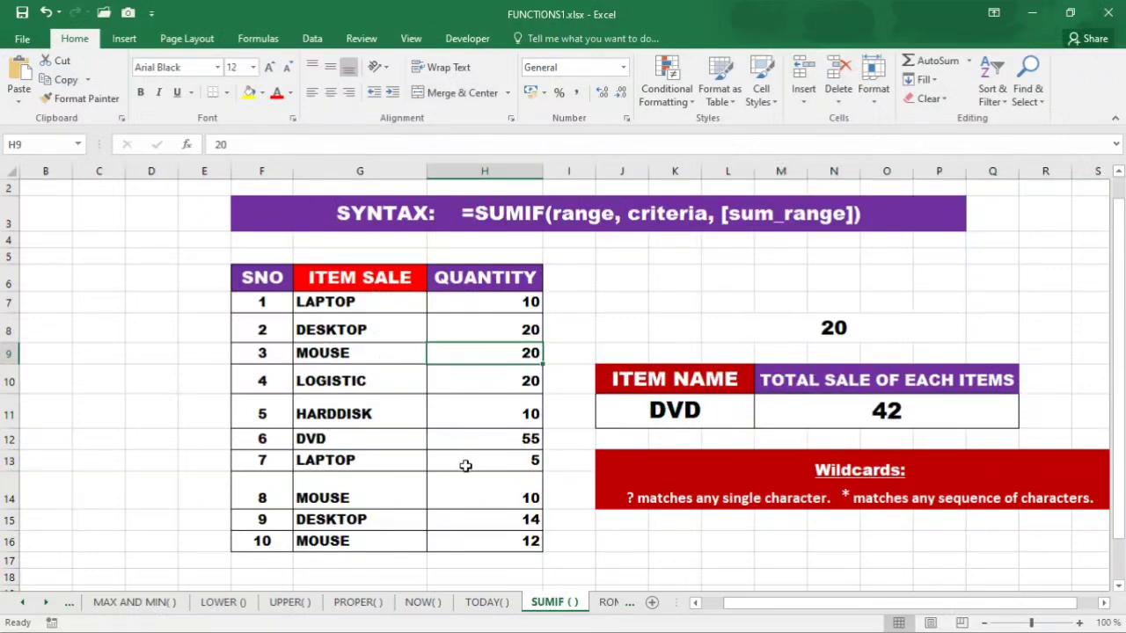
{"action": "left_click", "coordinate": [485, 494]}
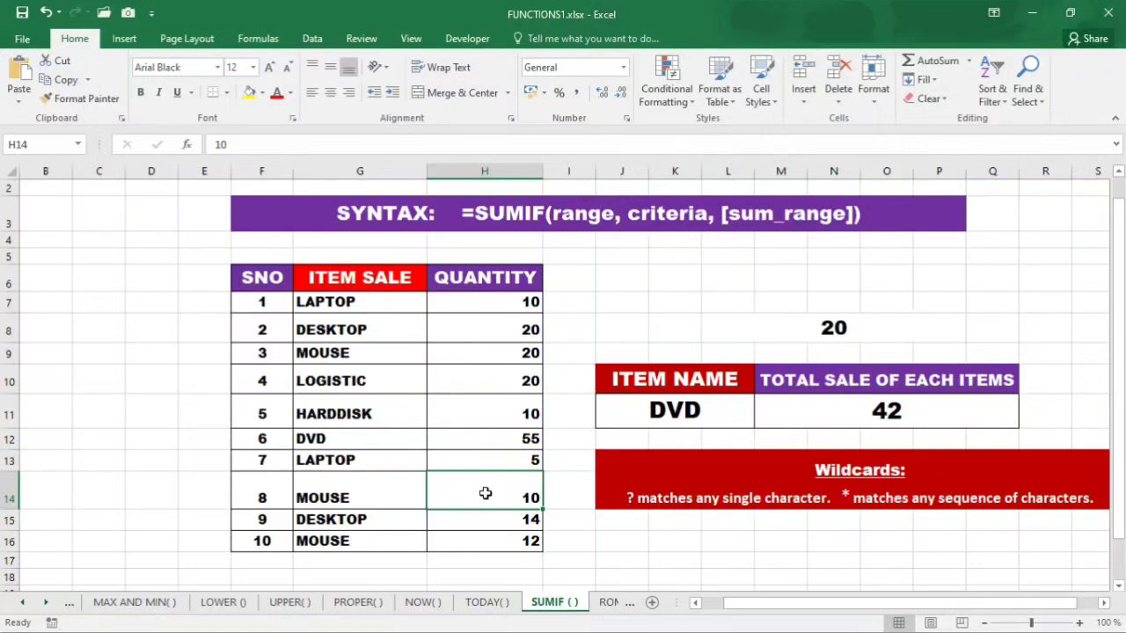
{"action": "left_click", "coordinate": [515, 545]}
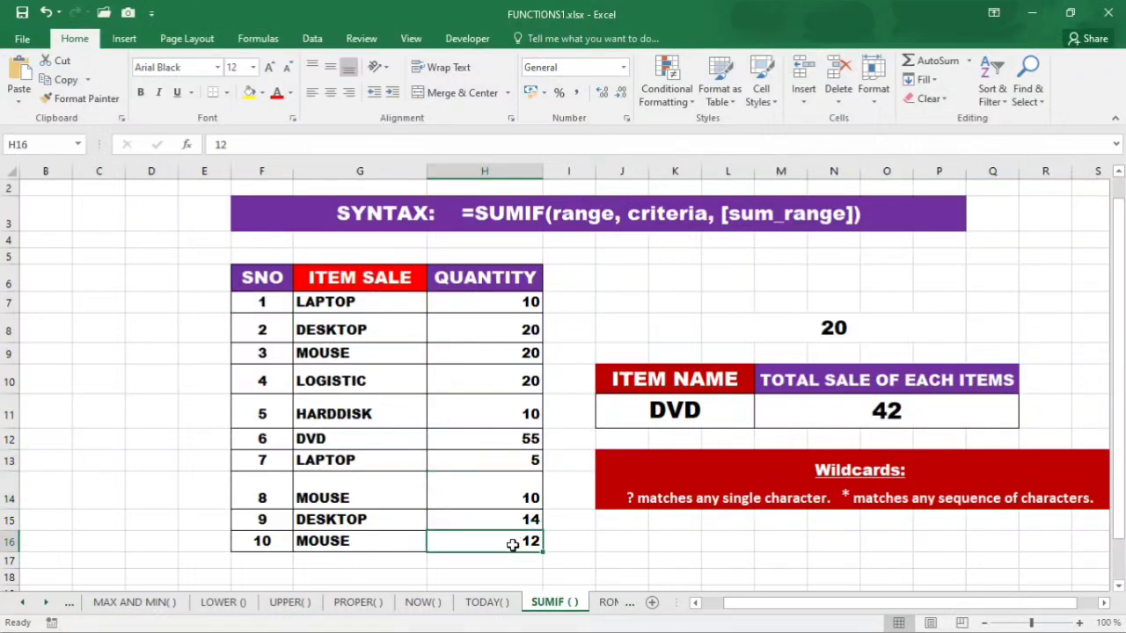
Replace the formula in the total sale cell M11 with =SUMIF(G7:G16,"LAPTOP",H7:H16)
{"action": "left_click", "coordinate": [876, 414]}
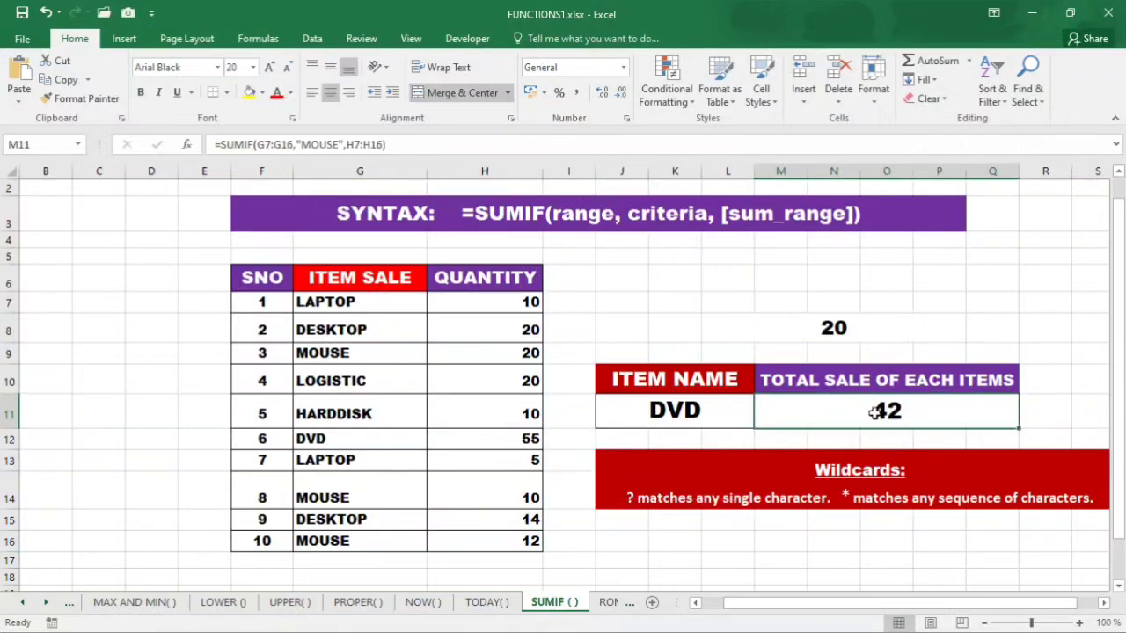
{"action": "type", "text": "="}
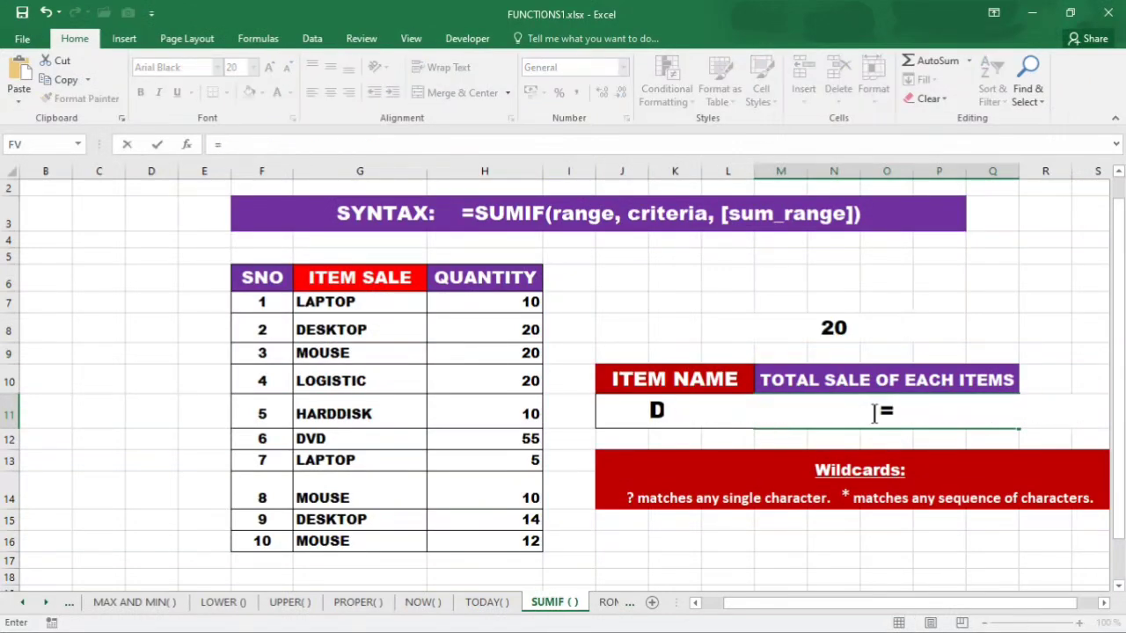
{"action": "type", "text": "SUMI"}
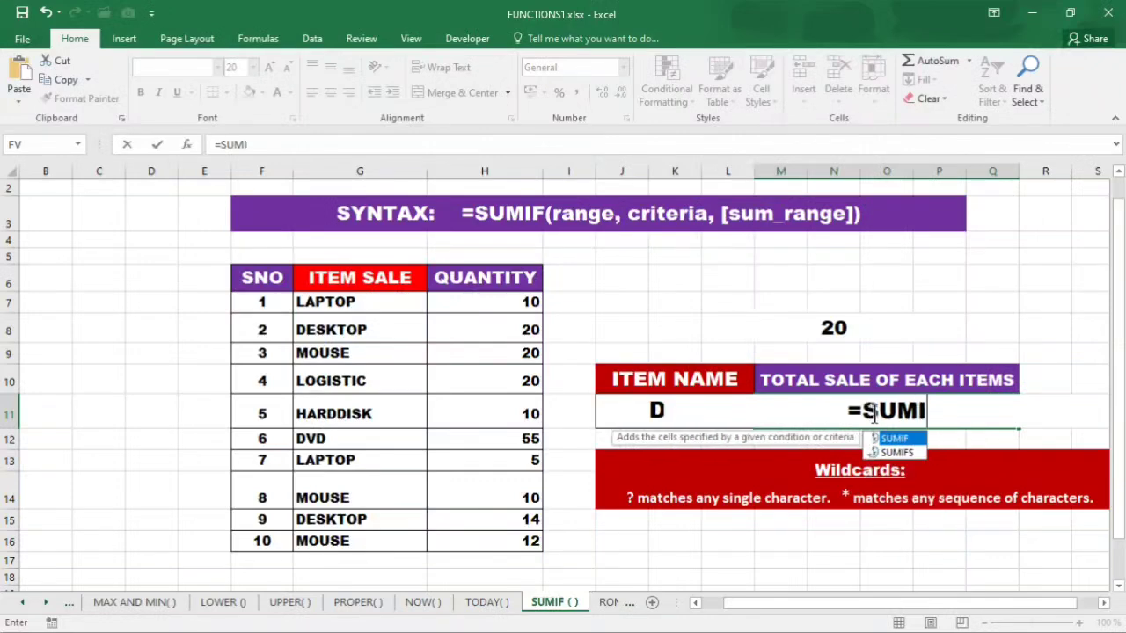
{"action": "type", "text": "F("}
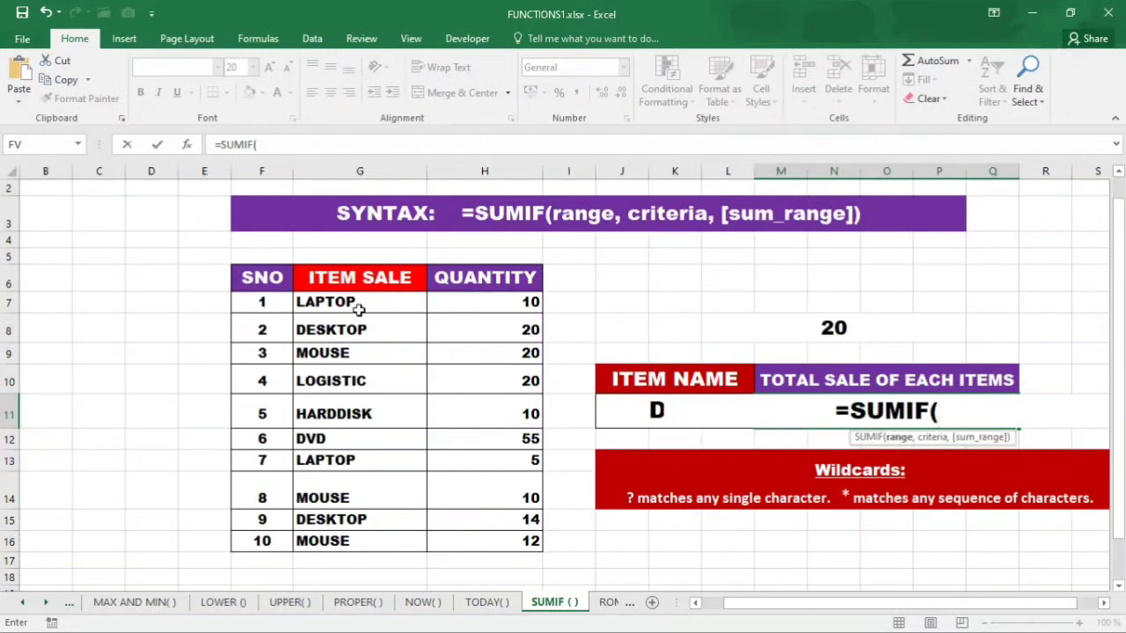
{"action": "left_click_drag", "start_coordinate": [351, 305], "coordinate": [352, 537]}
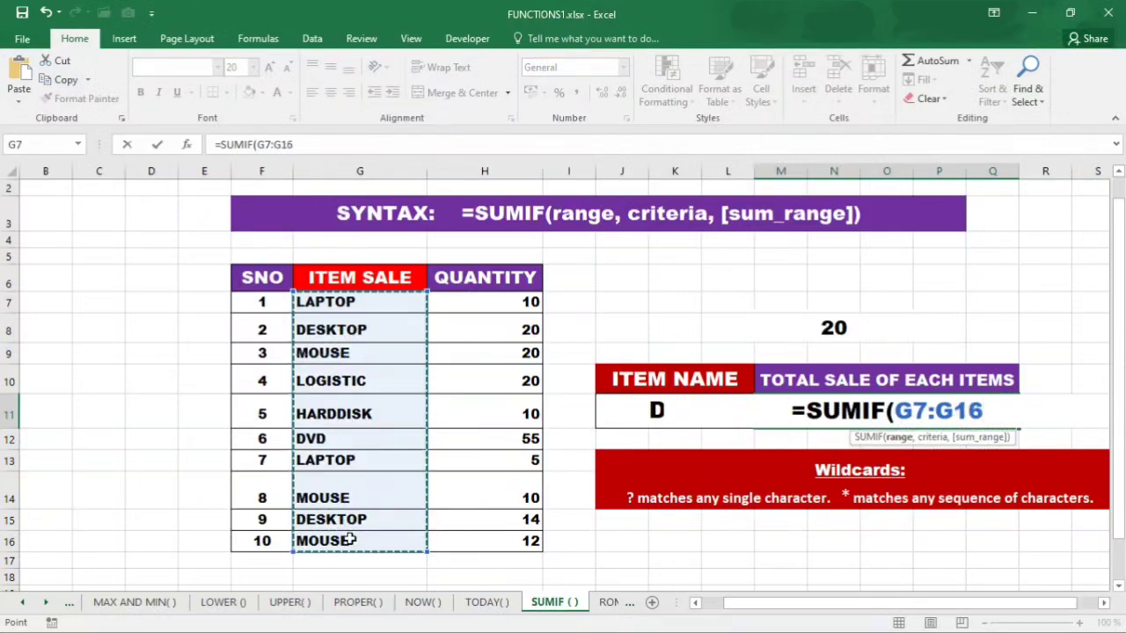
{"action": "type", "text": ","}
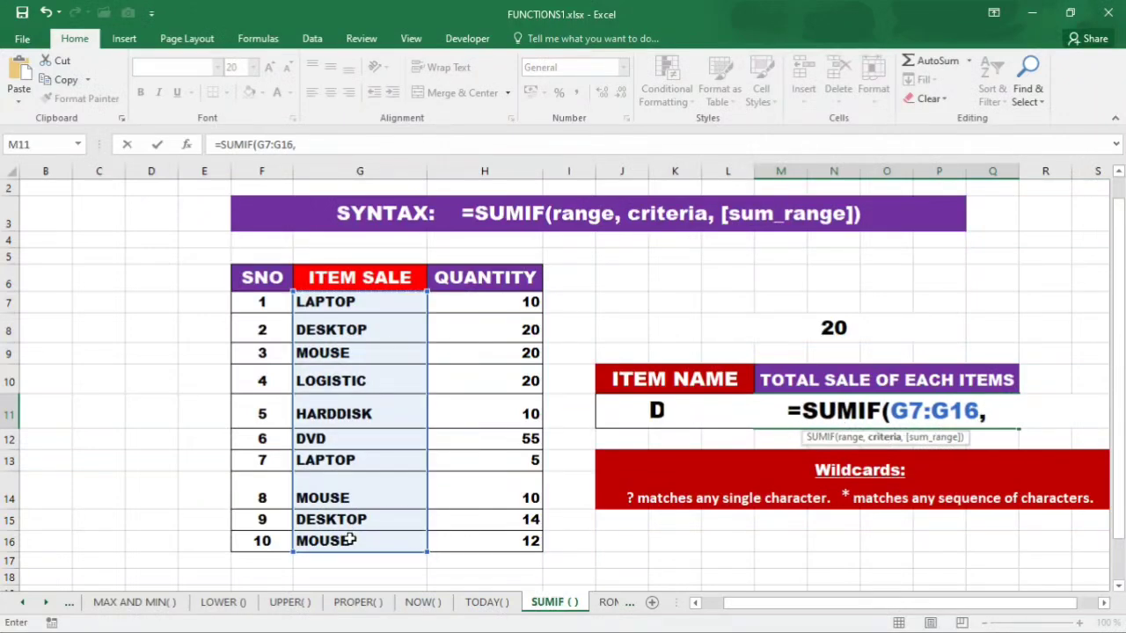
{"action": "type", "text": "\""}
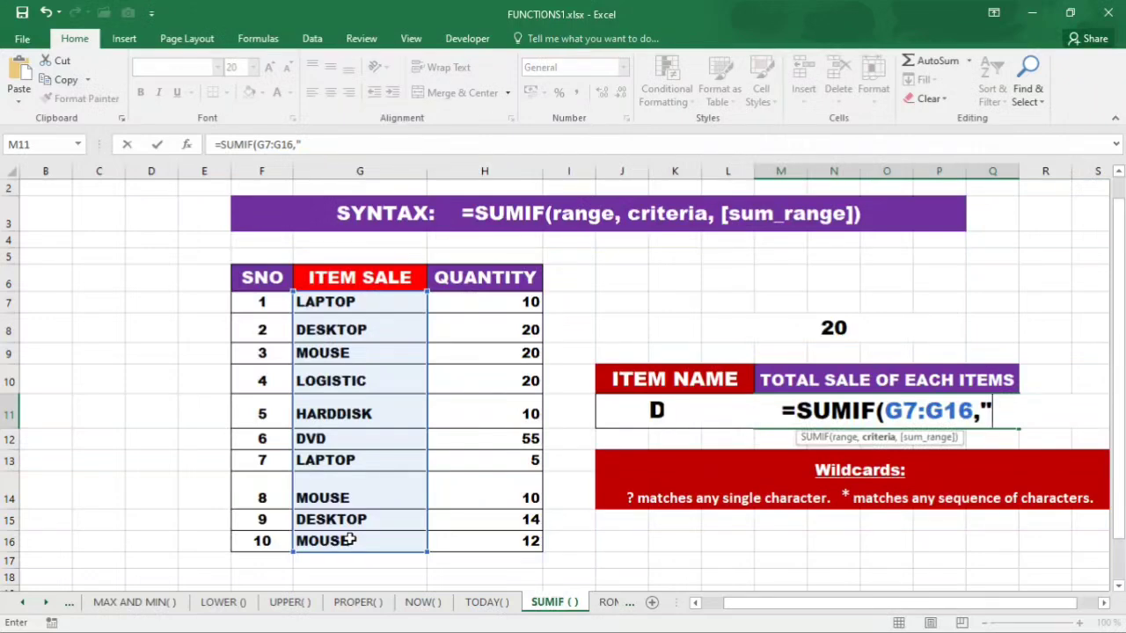
{"action": "type", "text": "LAPT"}
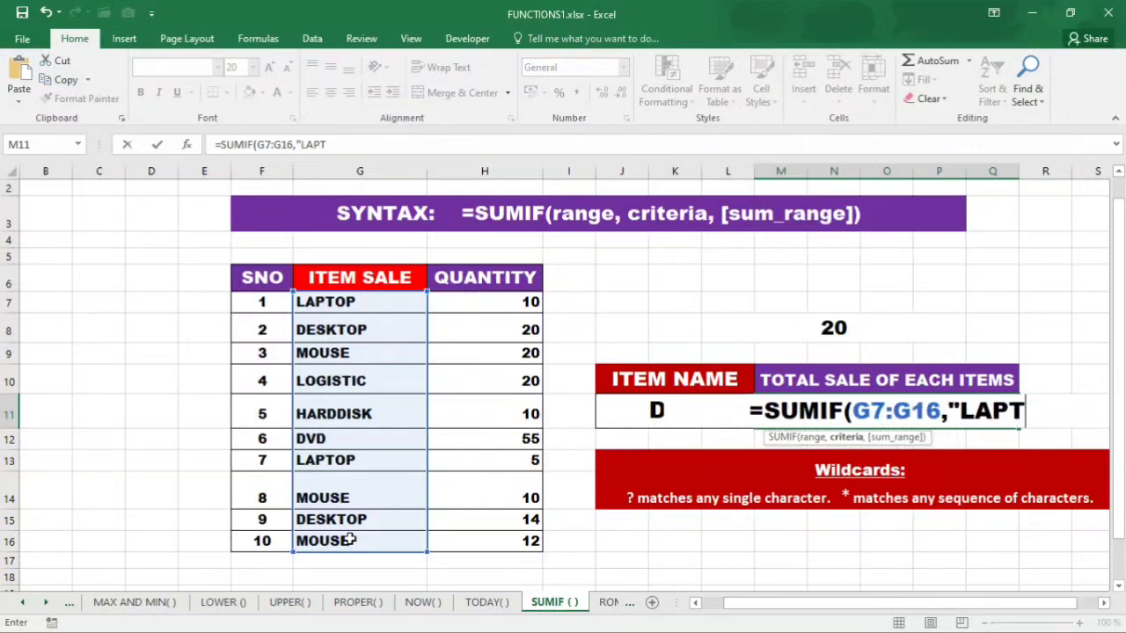
{"action": "type", "text": "OP"}
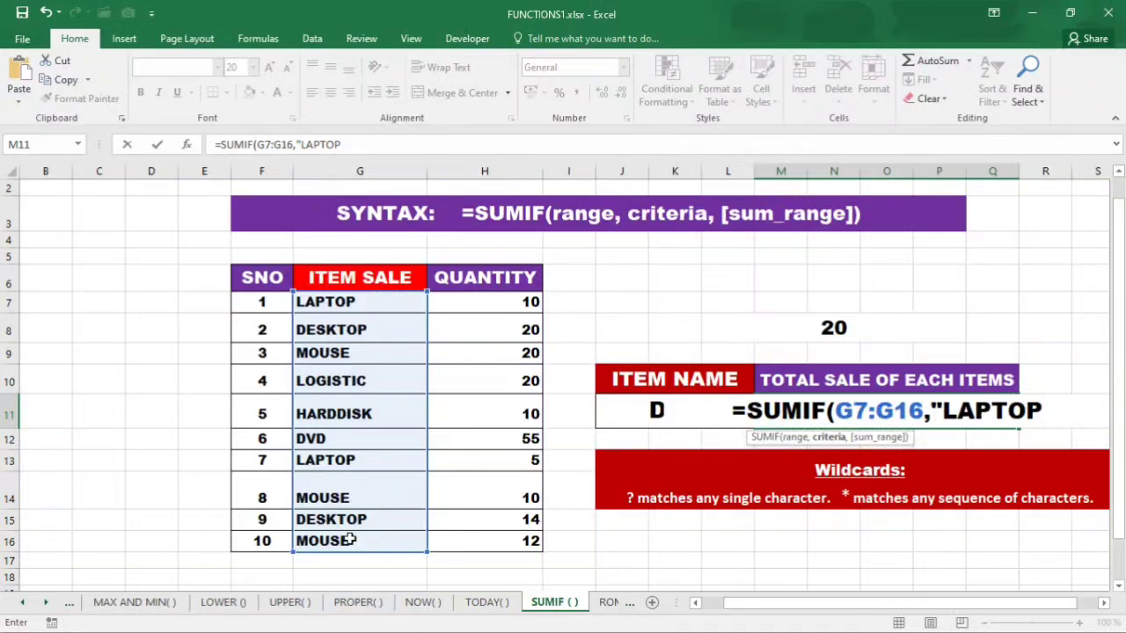
{"action": "type", "text": "\","}
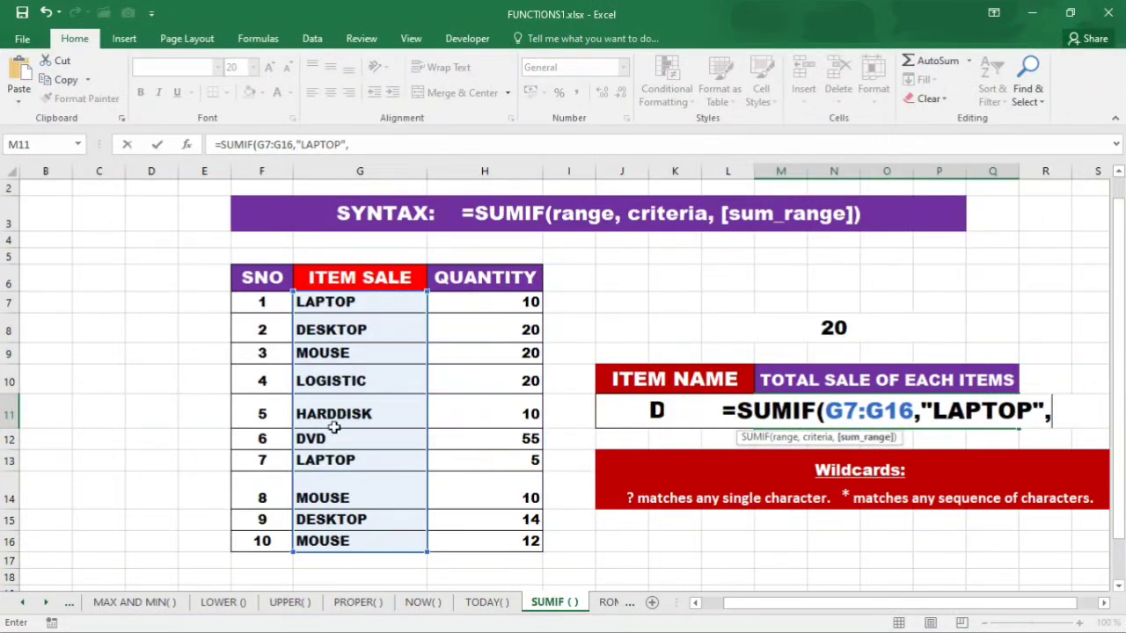
{"action": "left_click_drag", "start_coordinate": [472, 297], "coordinate": [475, 537]}
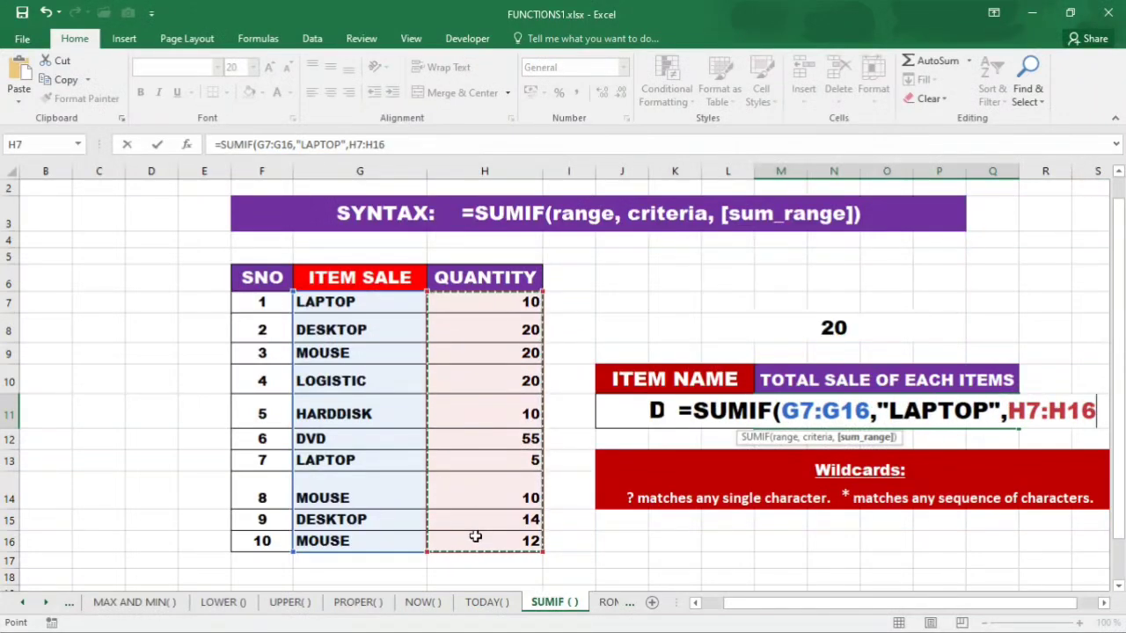
{"action": "type", "text": ")"}
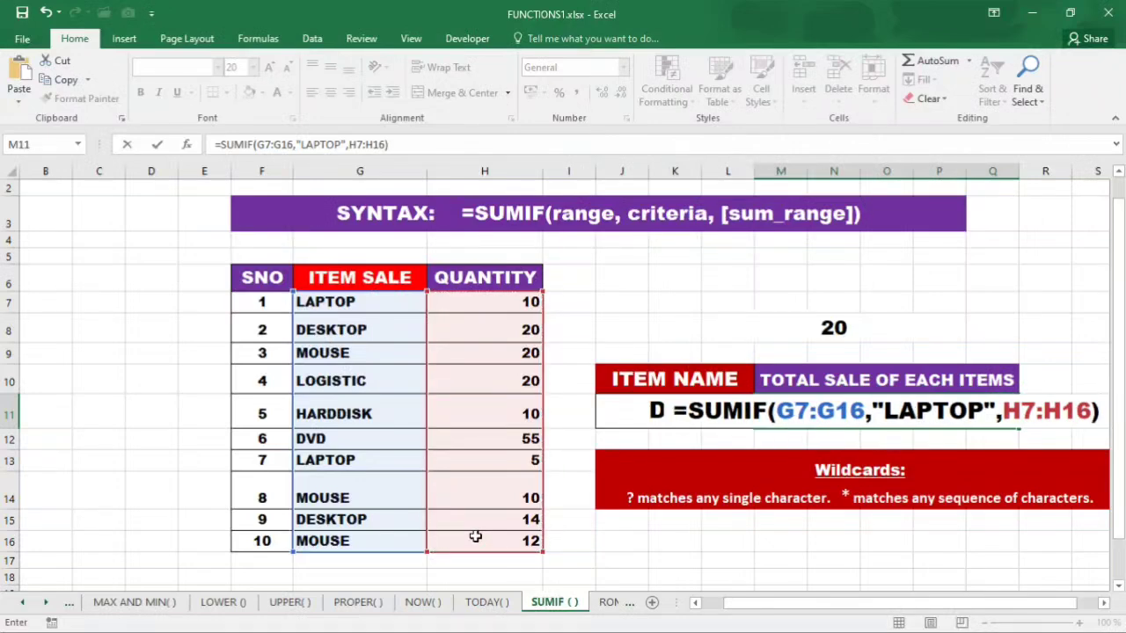
{"action": "key", "text": "Return"}
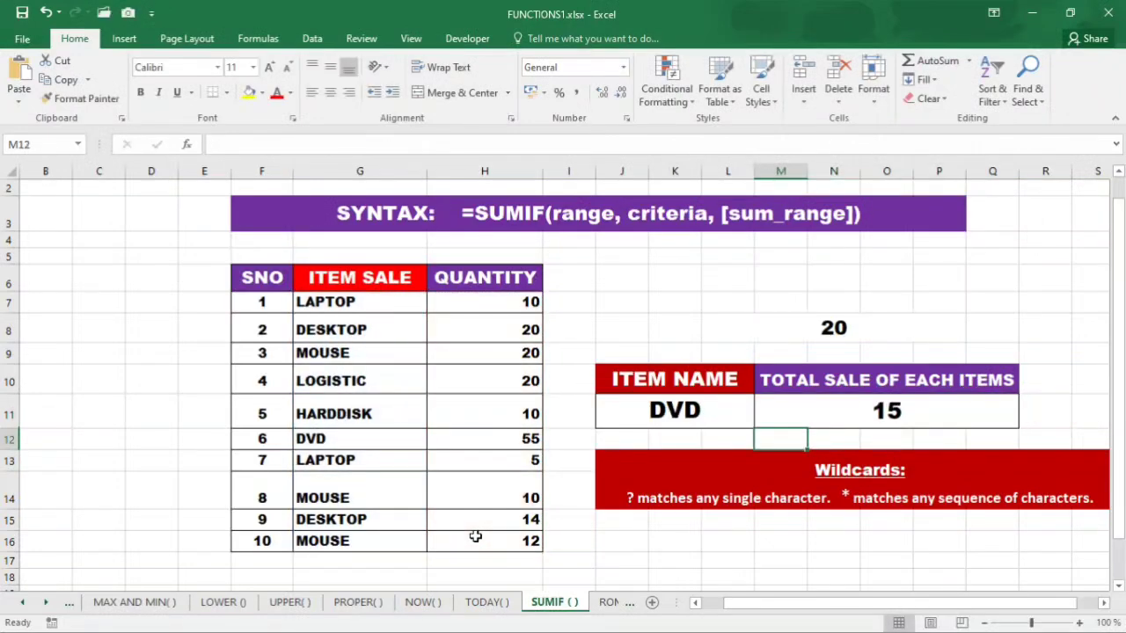
Check the SUMIF result in M11 against the LAPTOP quantities in H7 and H13
{"action": "left_click", "coordinate": [858, 411]}
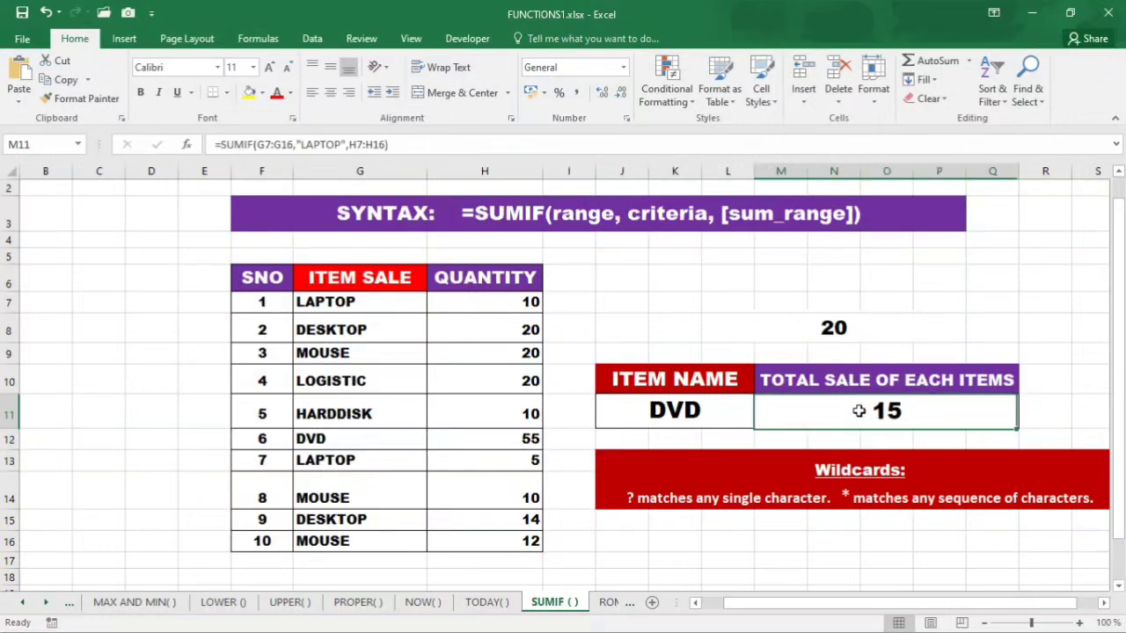
{"action": "left_click", "coordinate": [487, 301]}
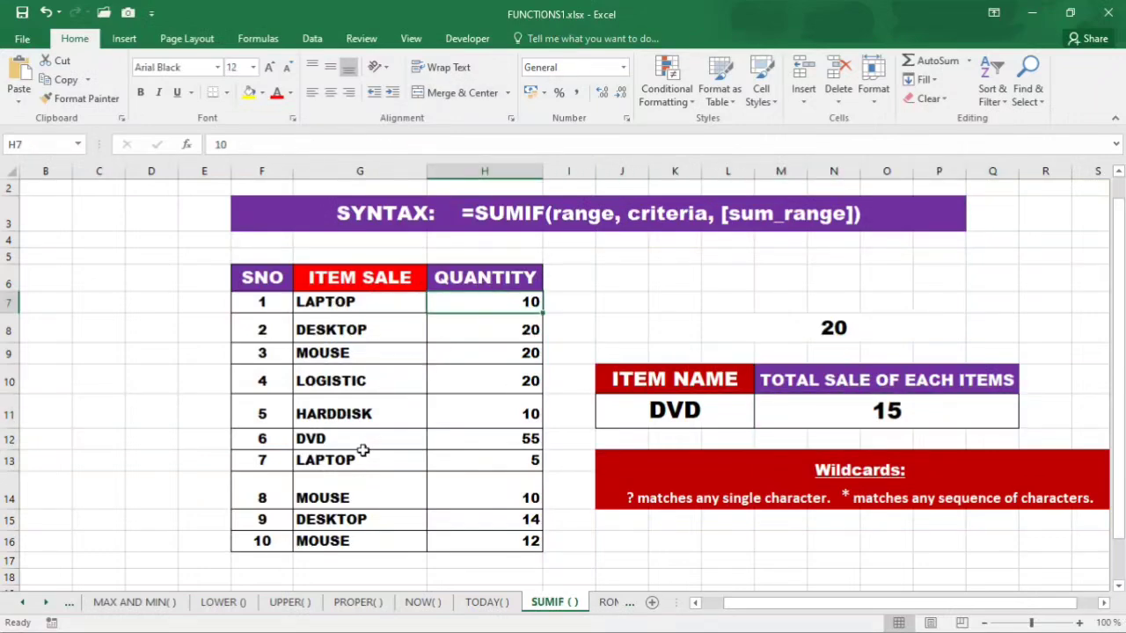
{"action": "left_click", "coordinate": [495, 472]}
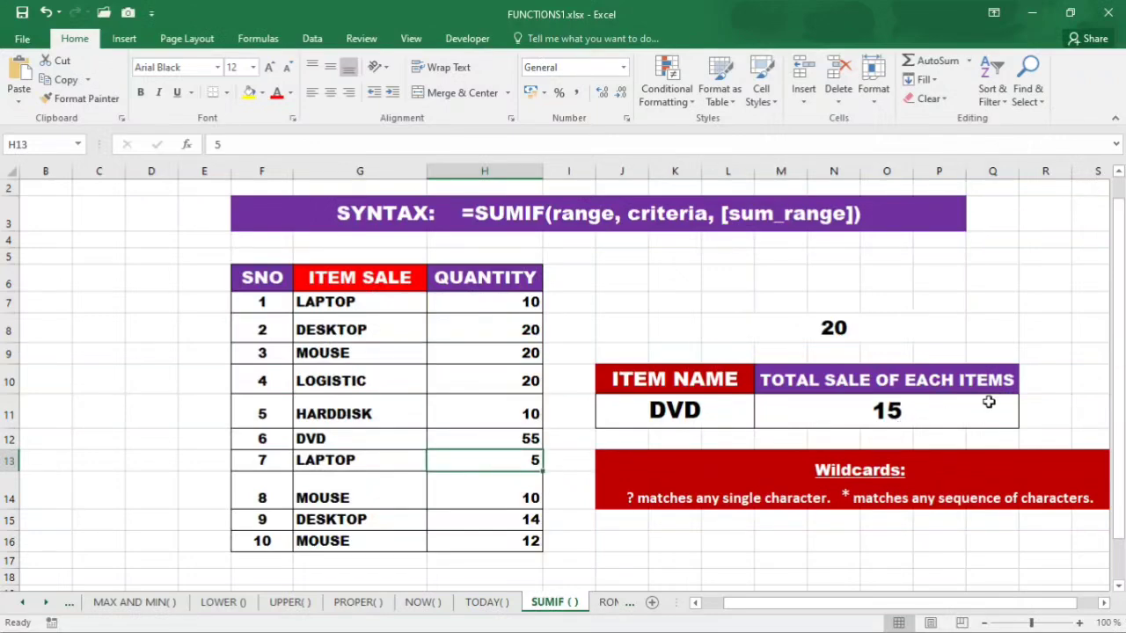
{"action": "left_click", "coordinate": [849, 412]}
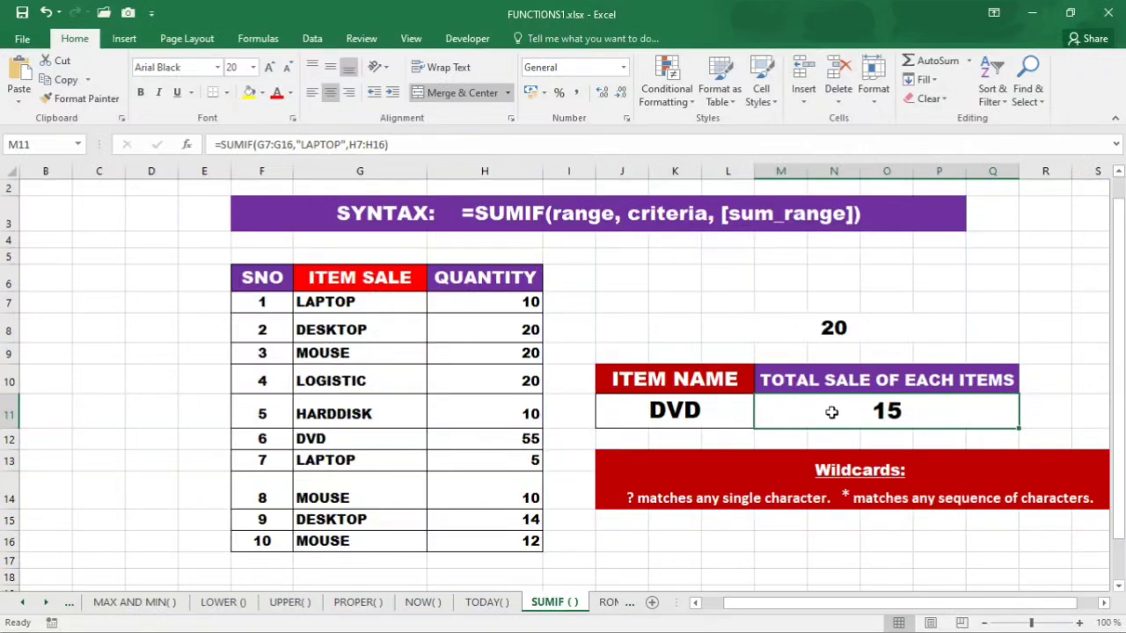
Rewrite the total sale formula in M11 as =SUMIF(G7:G16,J11,H7:H16), taking the criteria from the item name cell
{"action": "left_click", "coordinate": [656, 410]}
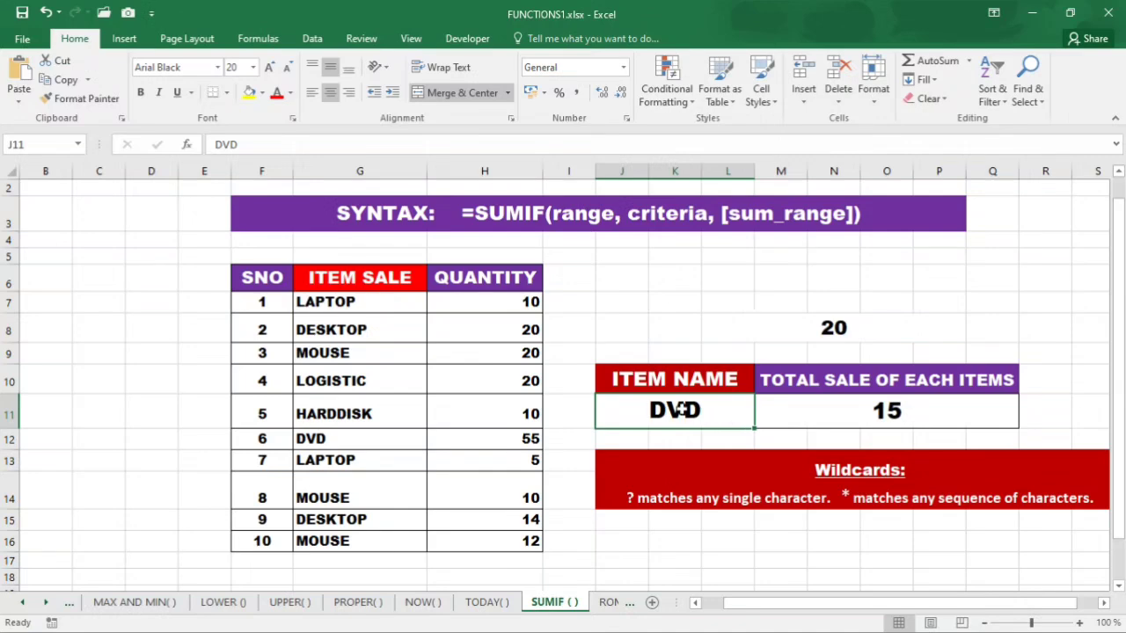
{"action": "left_click", "coordinate": [838, 413]}
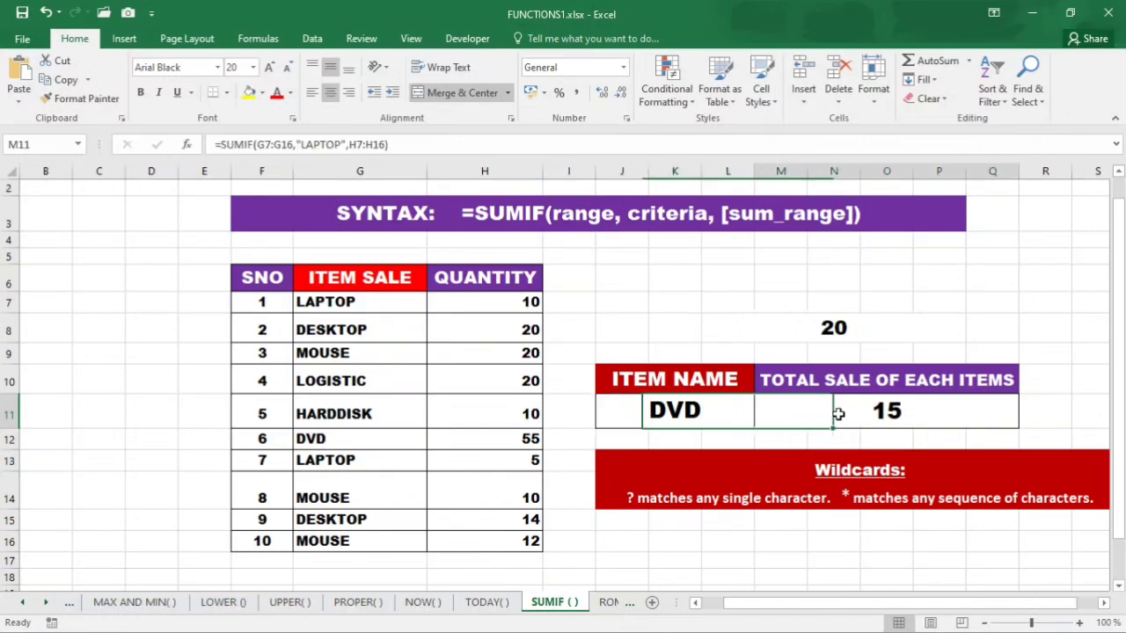
{"action": "double_click", "coordinate": [839, 413]}
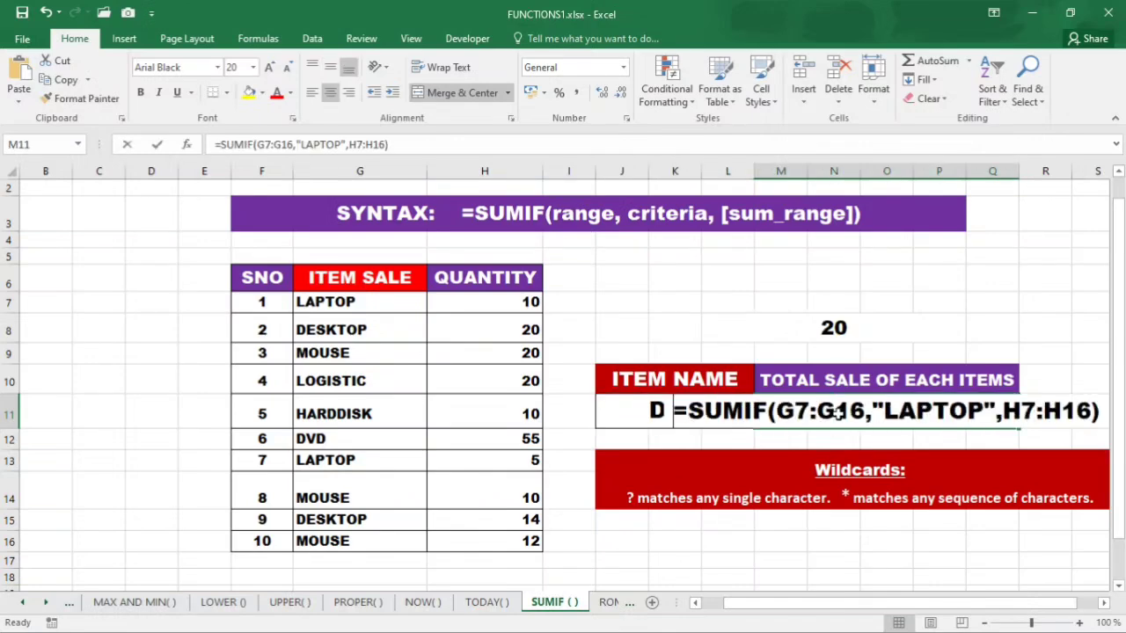
{"action": "key", "text": "Escape"}
{"action": "type", "text": "=SUMIF"}
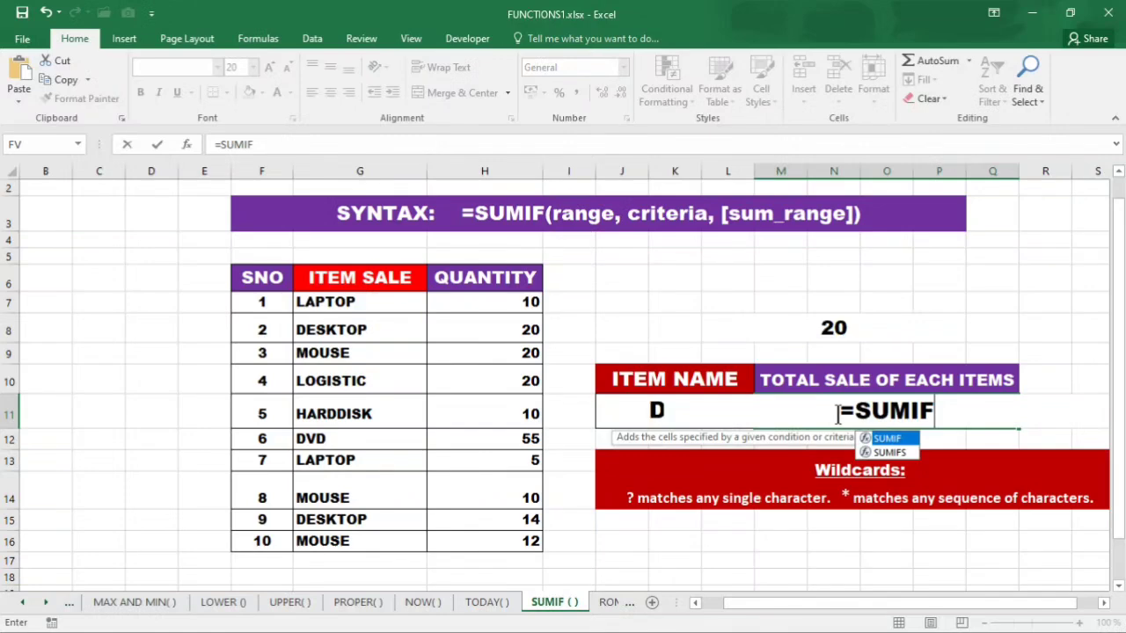
{"action": "type", "text": "("}
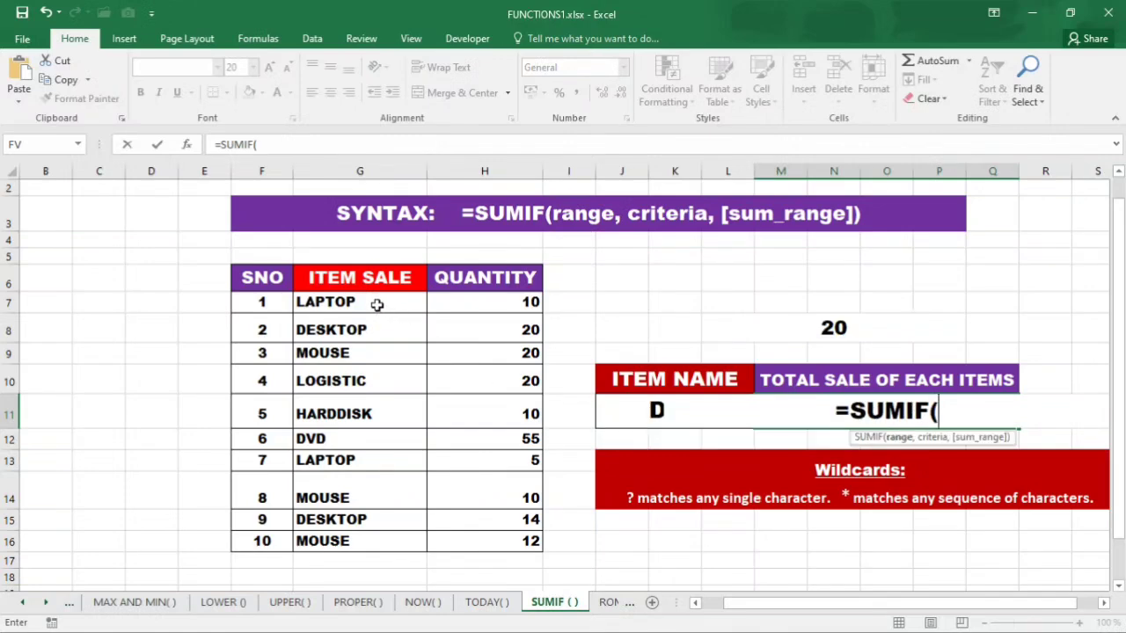
{"action": "left_click_drag", "start_coordinate": [377, 303], "coordinate": [364, 533]}
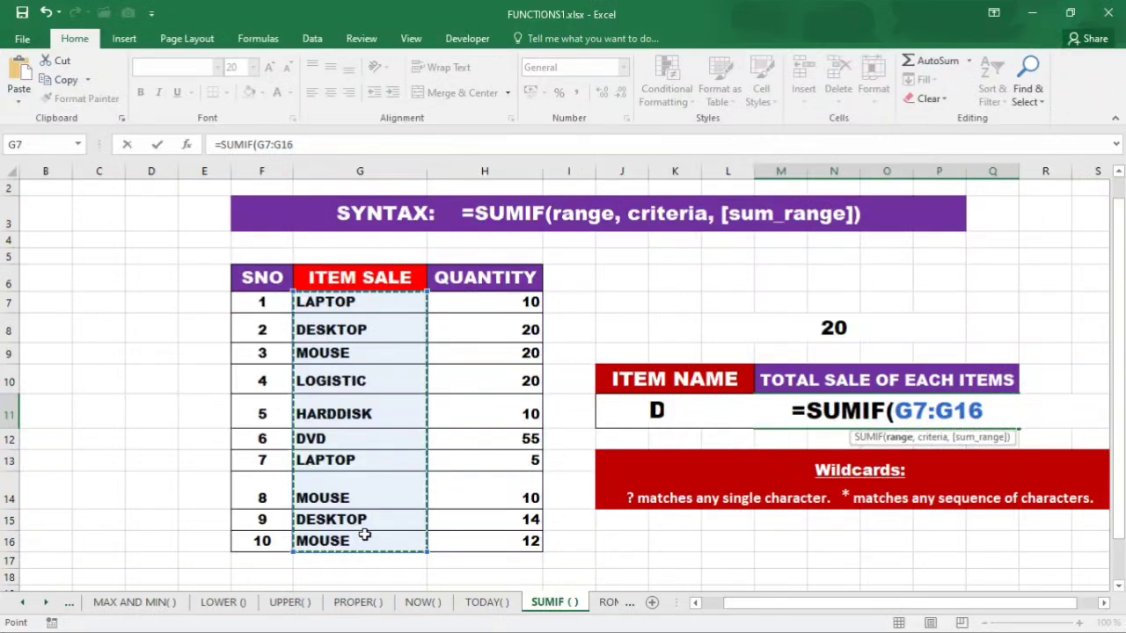
{"action": "type", "text": ","}
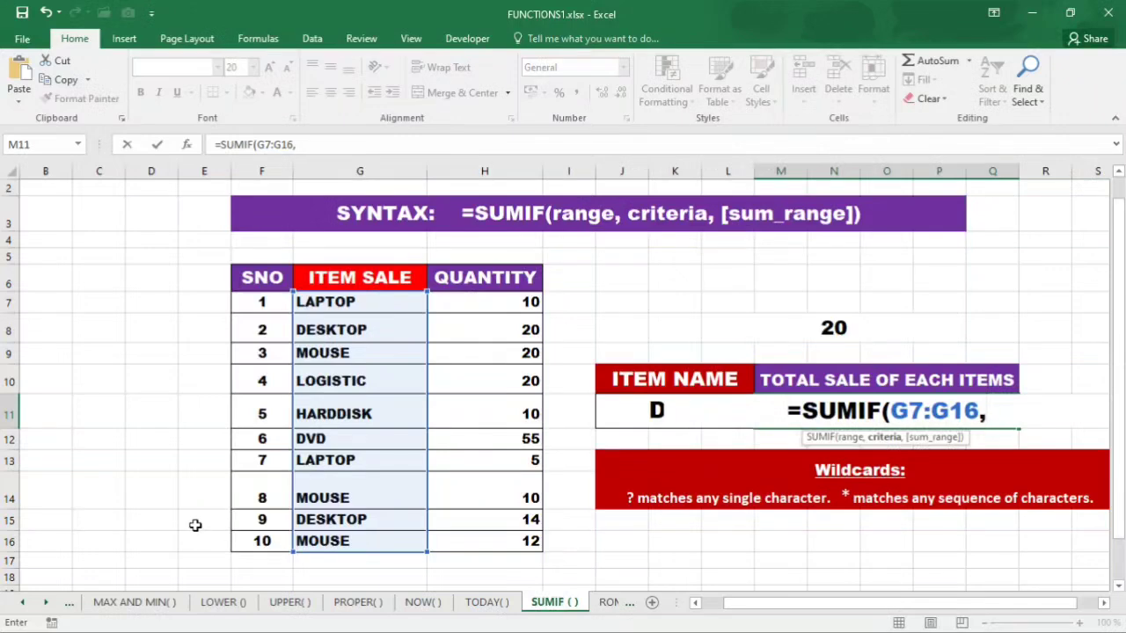
{"action": "left_click", "coordinate": [613, 417]}
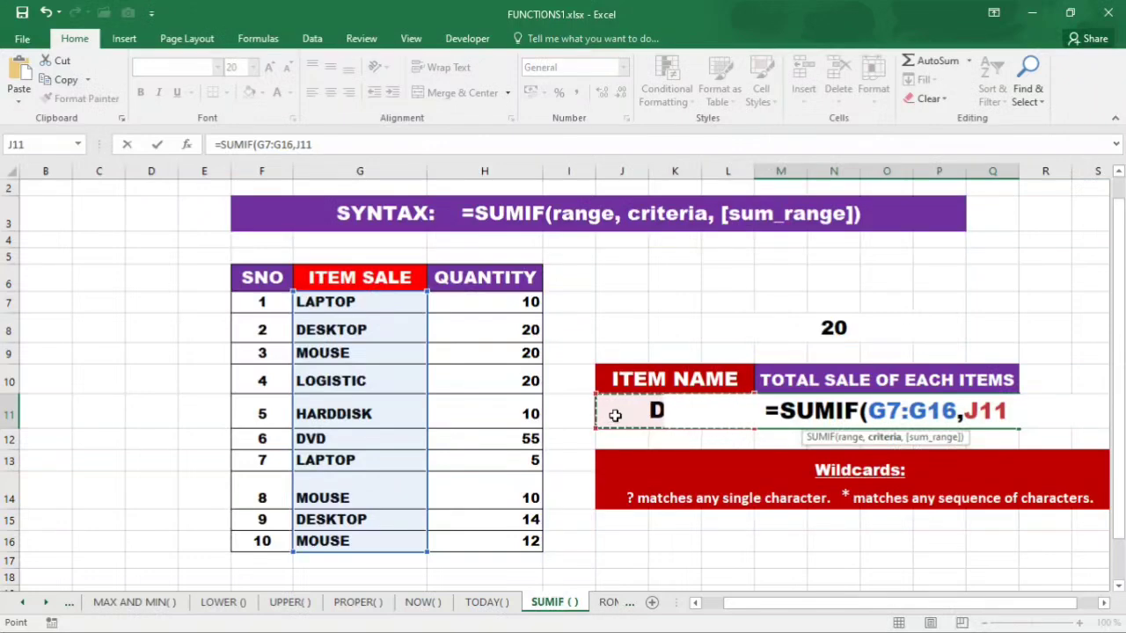
{"action": "type", "text": ","}
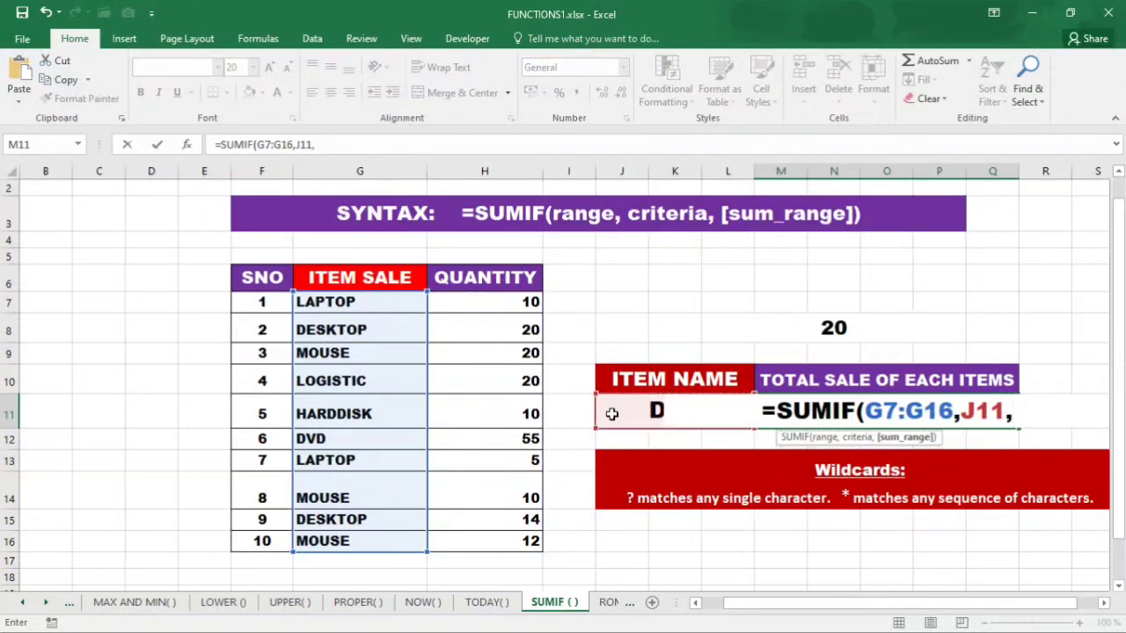
{"action": "left_click_drag", "start_coordinate": [510, 300], "coordinate": [497, 538]}
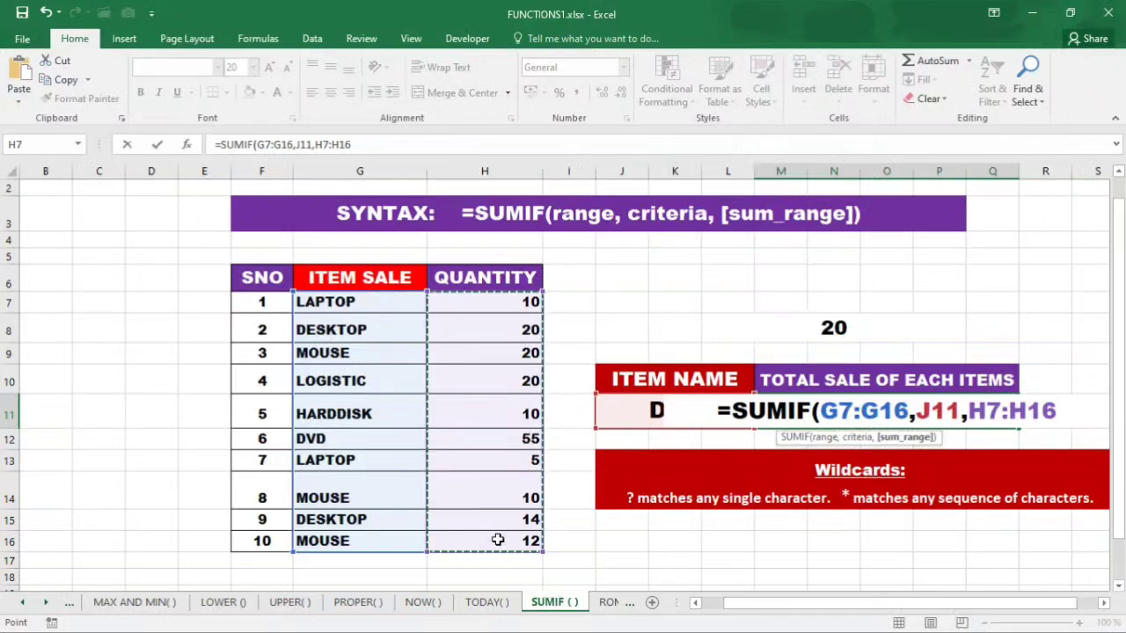
{"action": "type", "text": ")"}
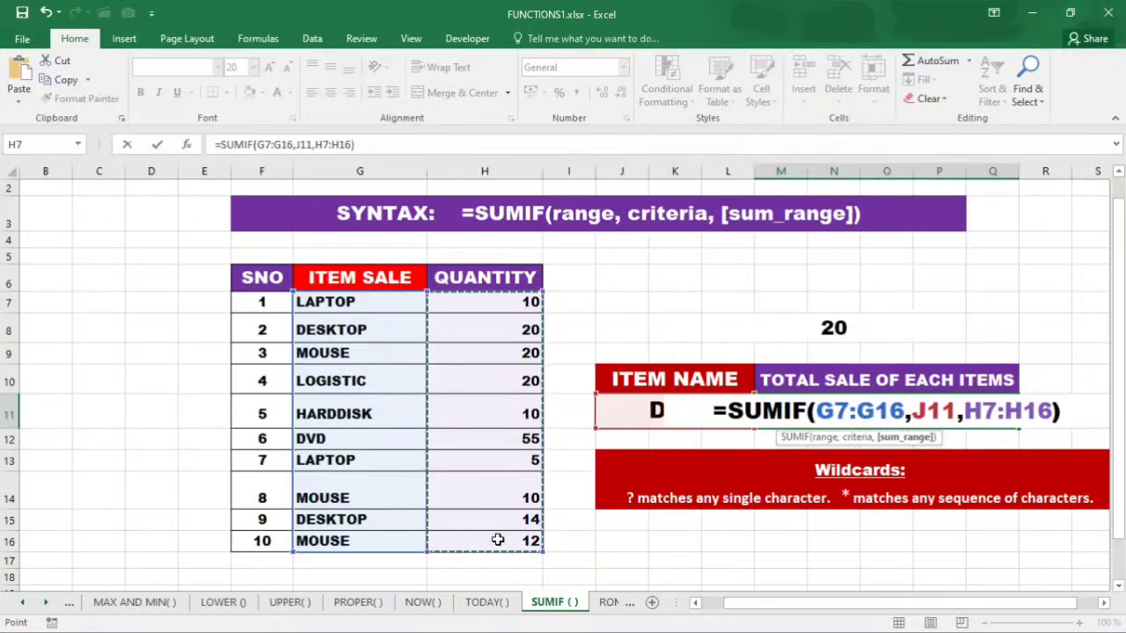
{"action": "key", "text": "Return"}
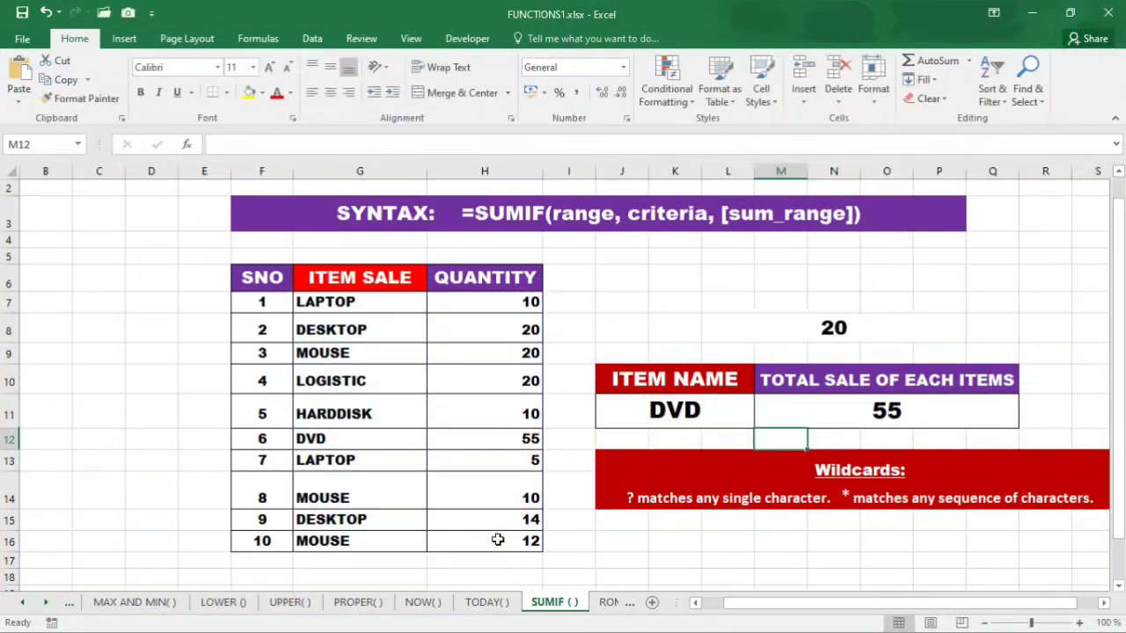
Compare the total in M11 for the item named in J11 with the DVD quantity in H12
{"action": "left_click", "coordinate": [680, 410]}
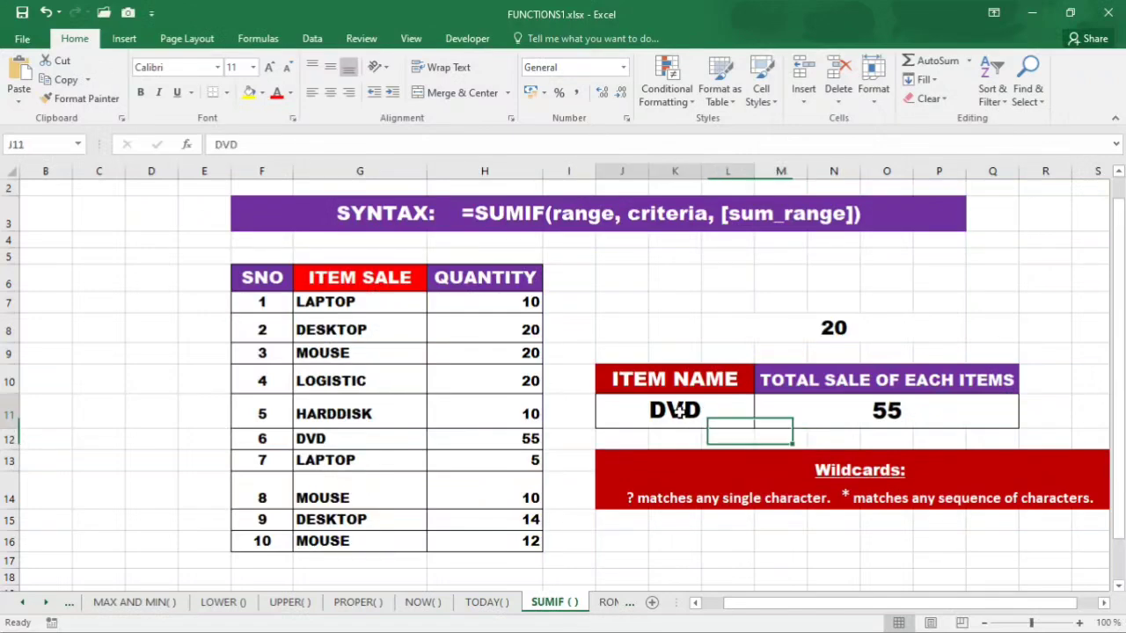
{"action": "left_click", "coordinate": [871, 407]}
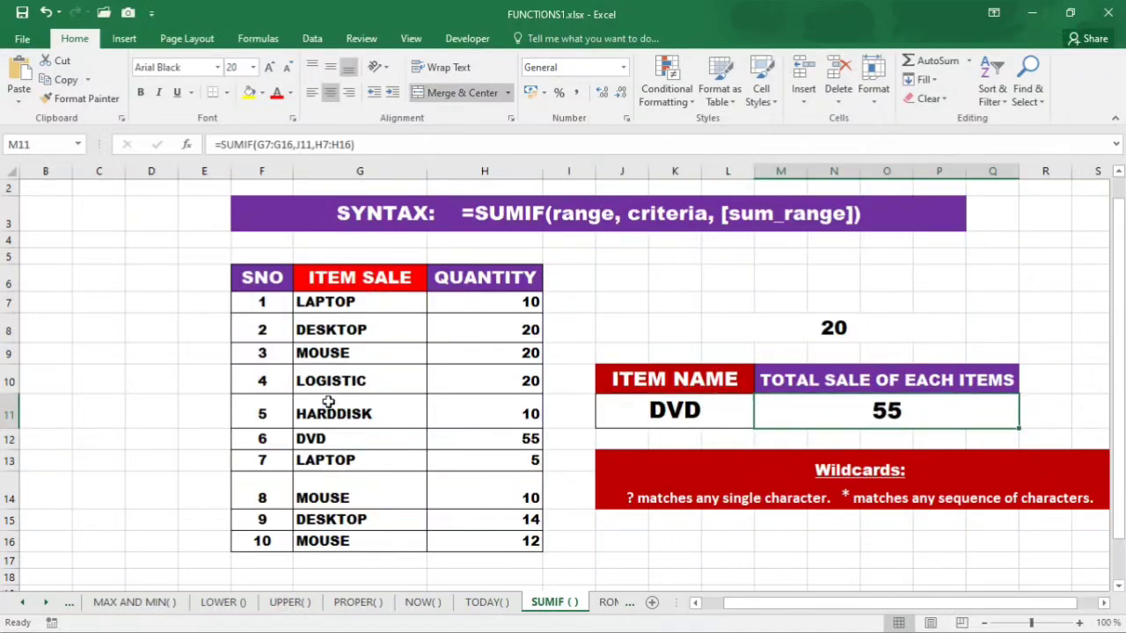
{"action": "left_click", "coordinate": [509, 444]}
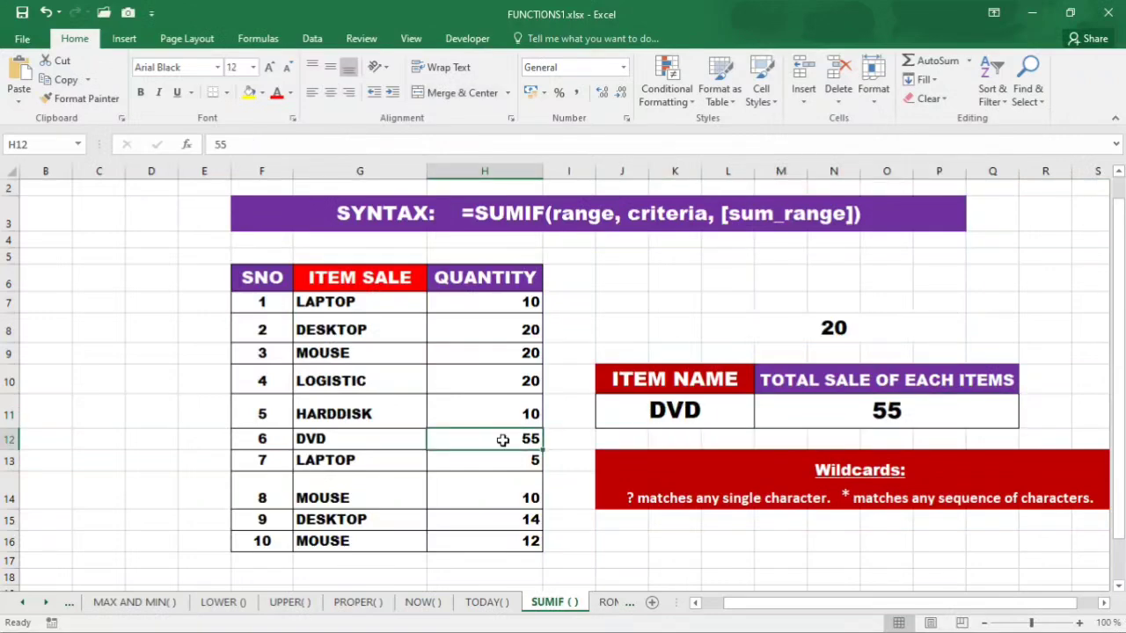
Change the item name in J11 to DESKTOP
{"action": "left_click", "coordinate": [694, 412]}
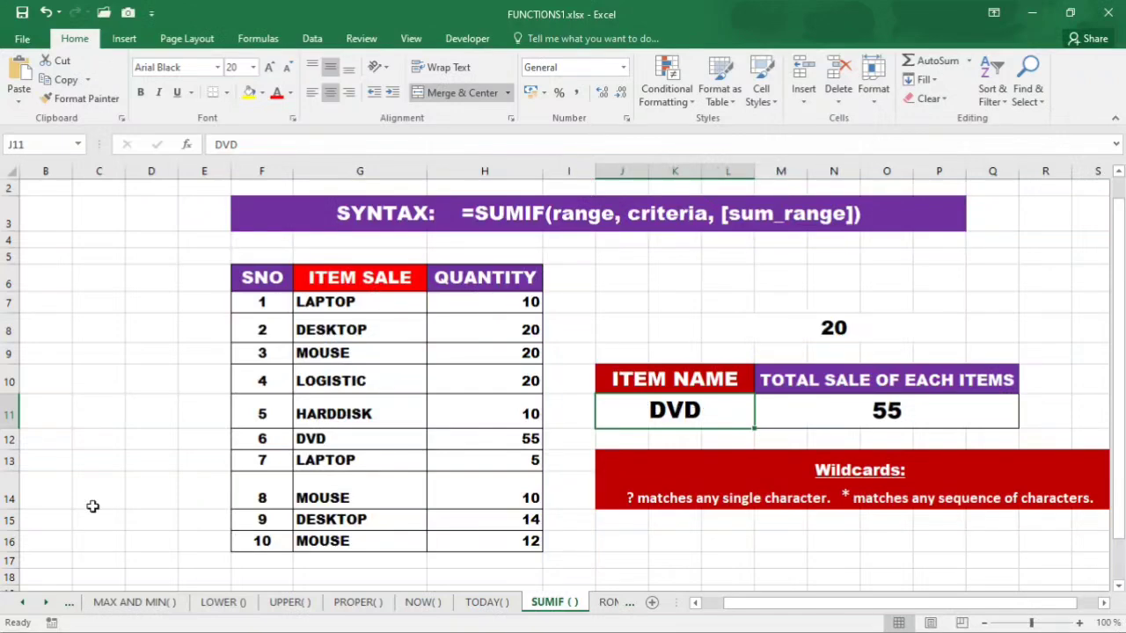
{"action": "type", "text": "DES"}
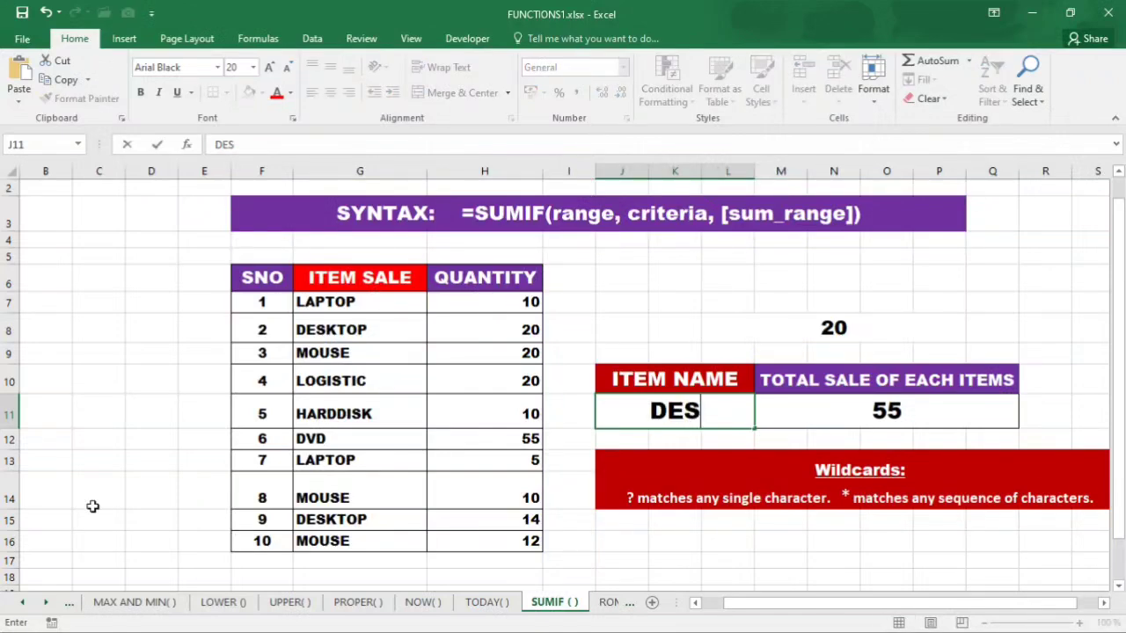
{"action": "type", "text": "KTOP"}
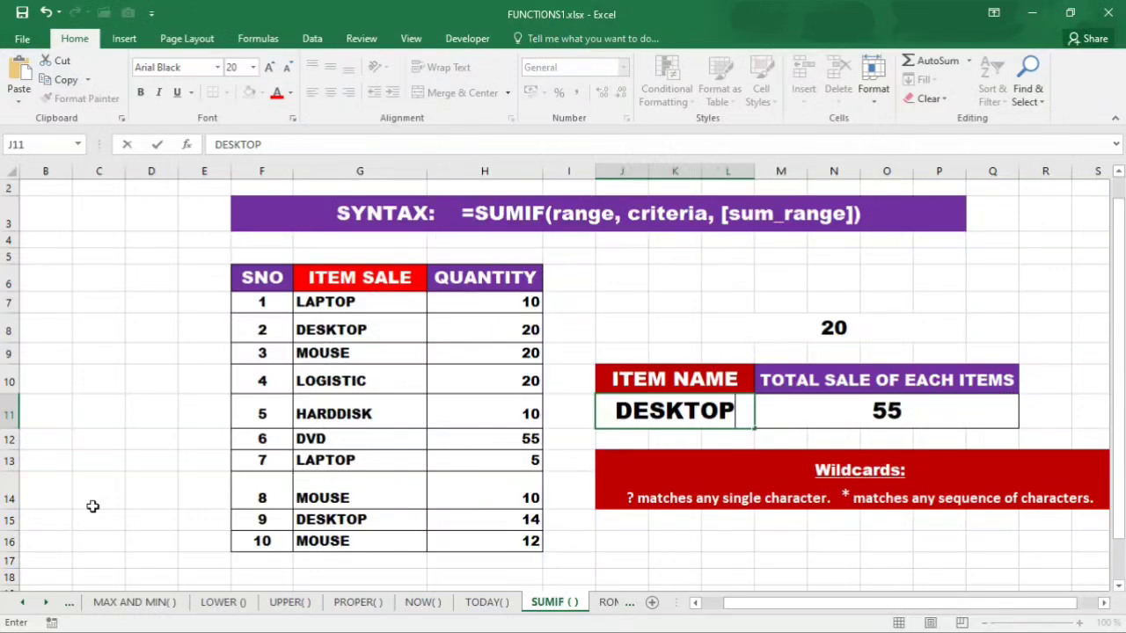
{"action": "key", "text": "Return"}
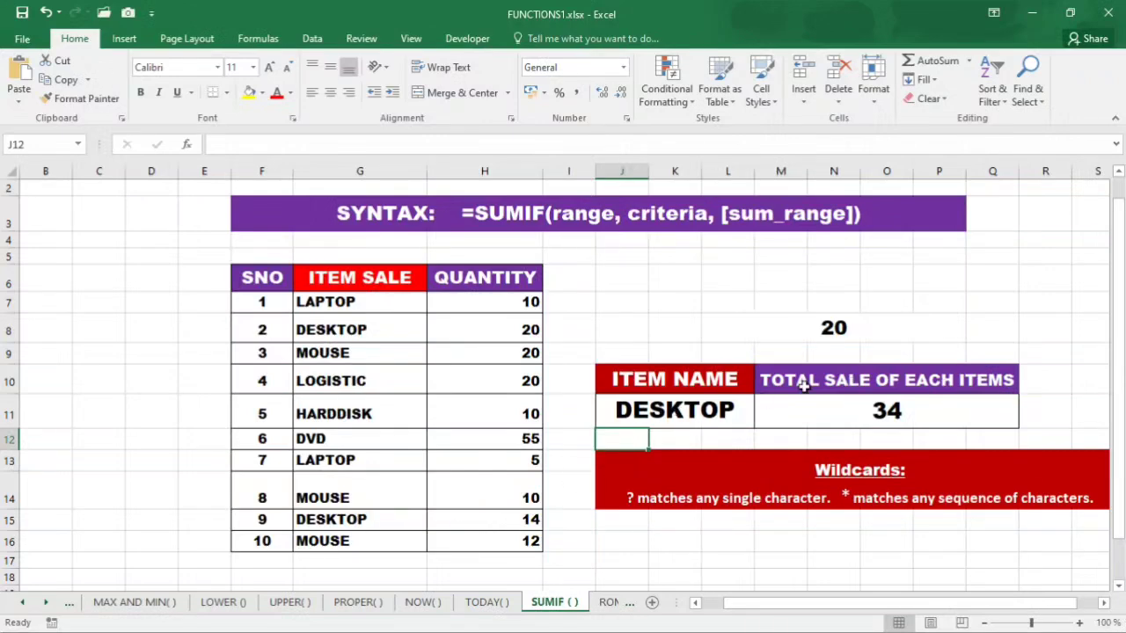
Replace the item name in J11 with LOGISTICS
{"action": "left_click", "coordinate": [658, 414]}
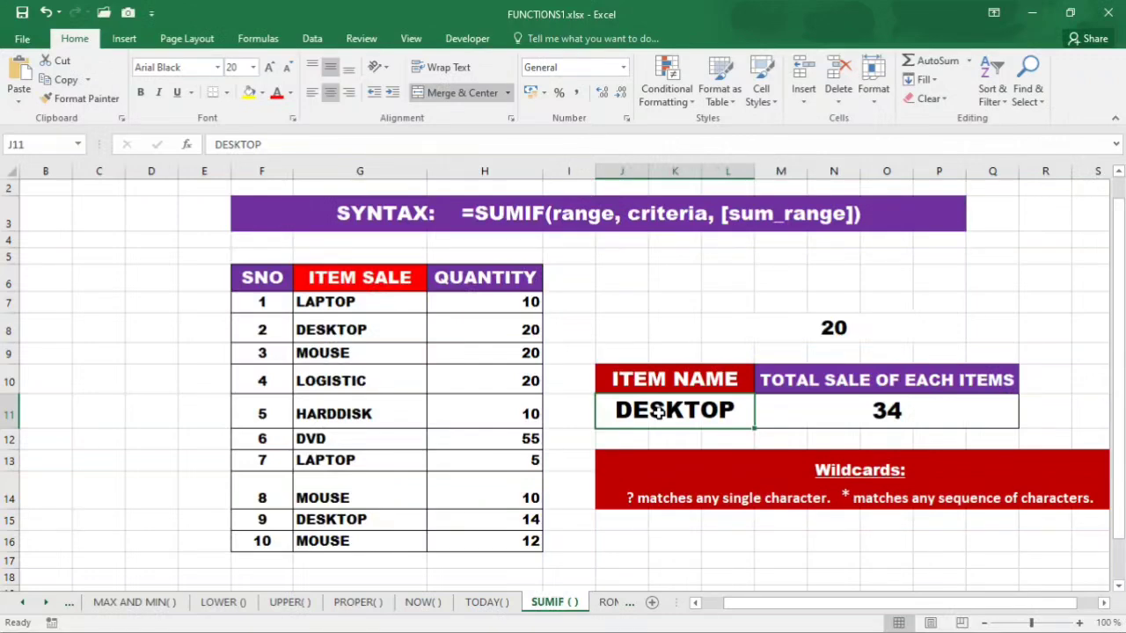
{"action": "type", "text": "LOG"}
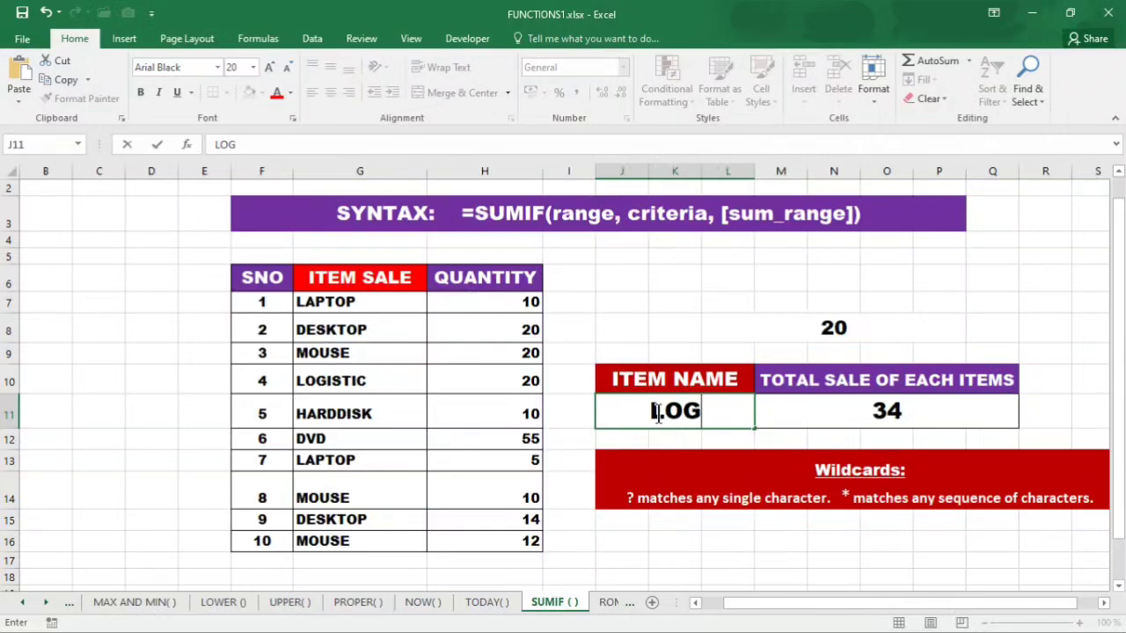
{"action": "type", "text": "ISTICS"}
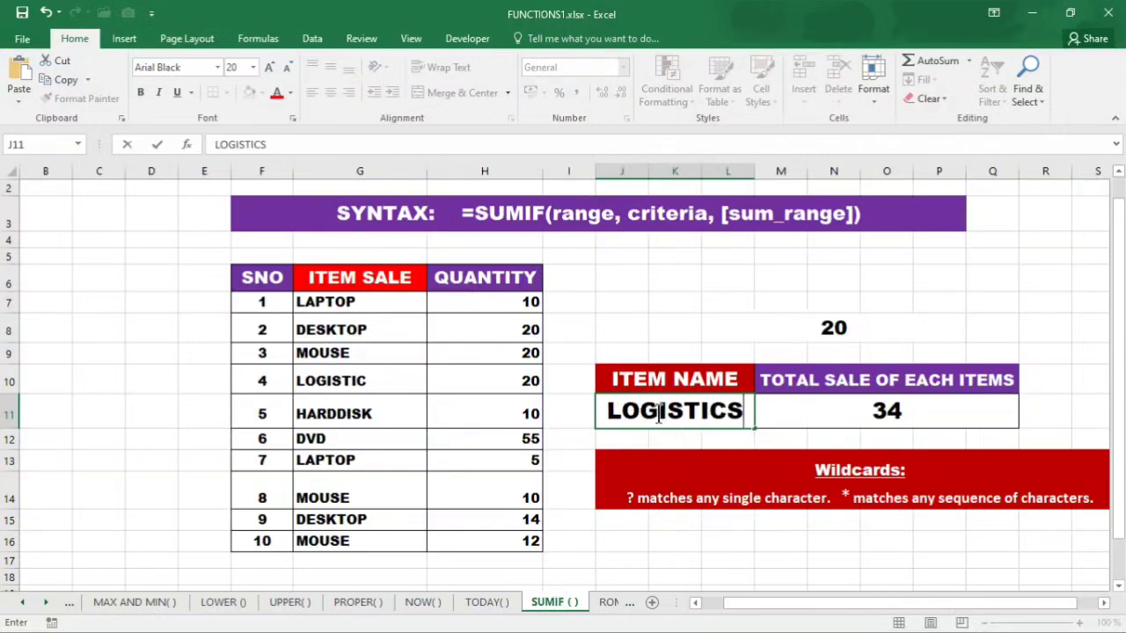
{"action": "key", "text": "Return"}
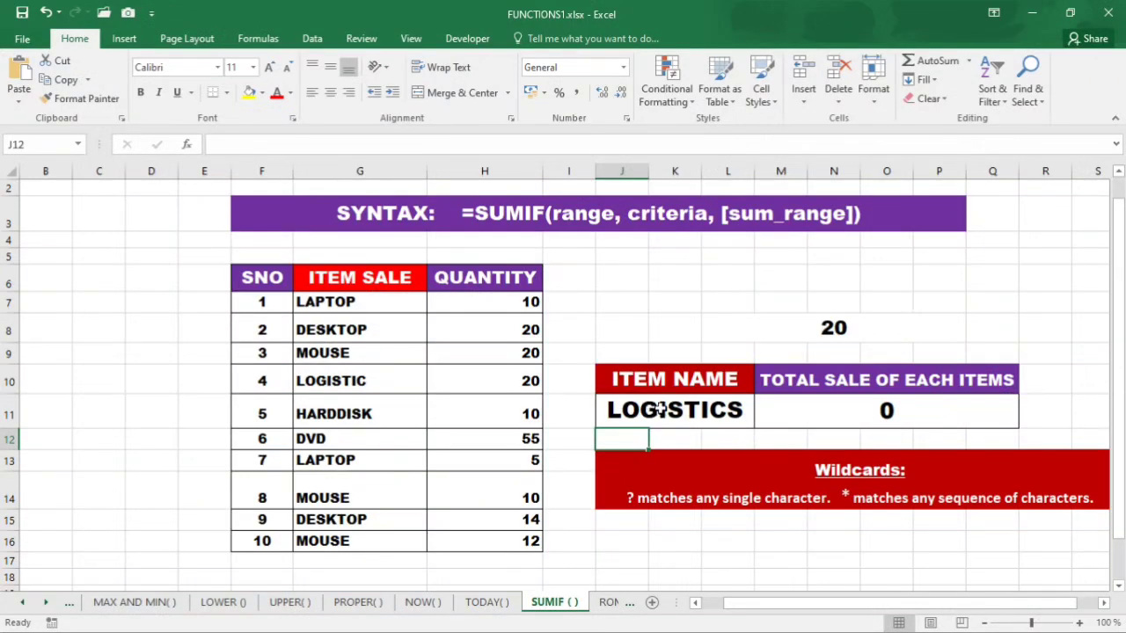
Correct the item name in J11 to LOGISTIC and check the total against the quantity in H10
{"action": "left_click", "coordinate": [732, 414]}
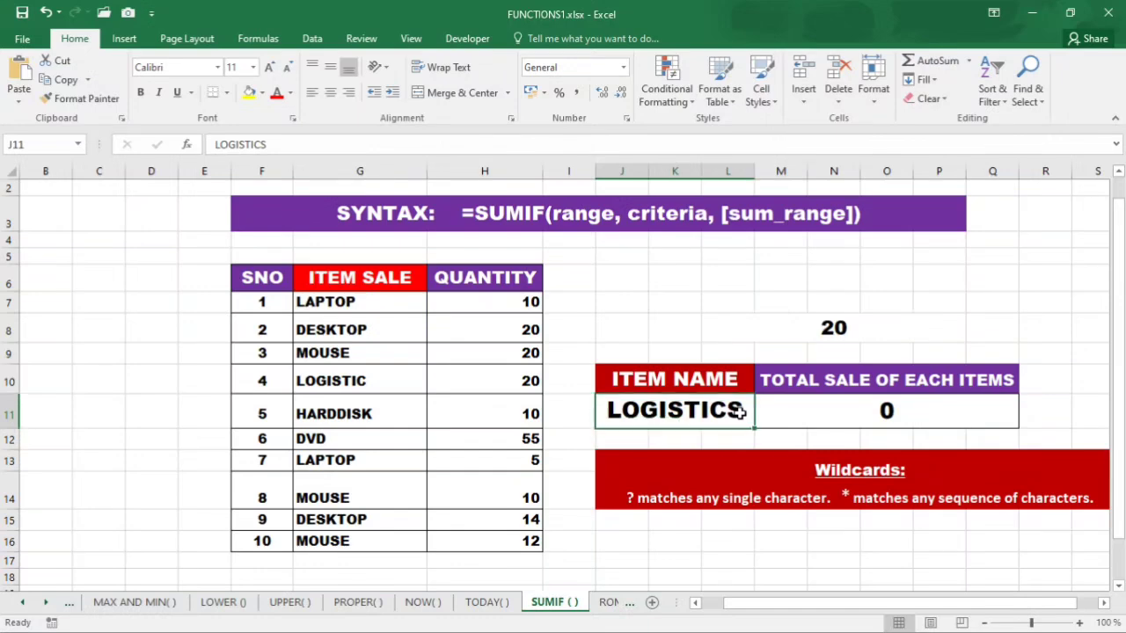
{"action": "double_click", "coordinate": [741, 413]}
{"action": "key", "text": "BackSpace"}
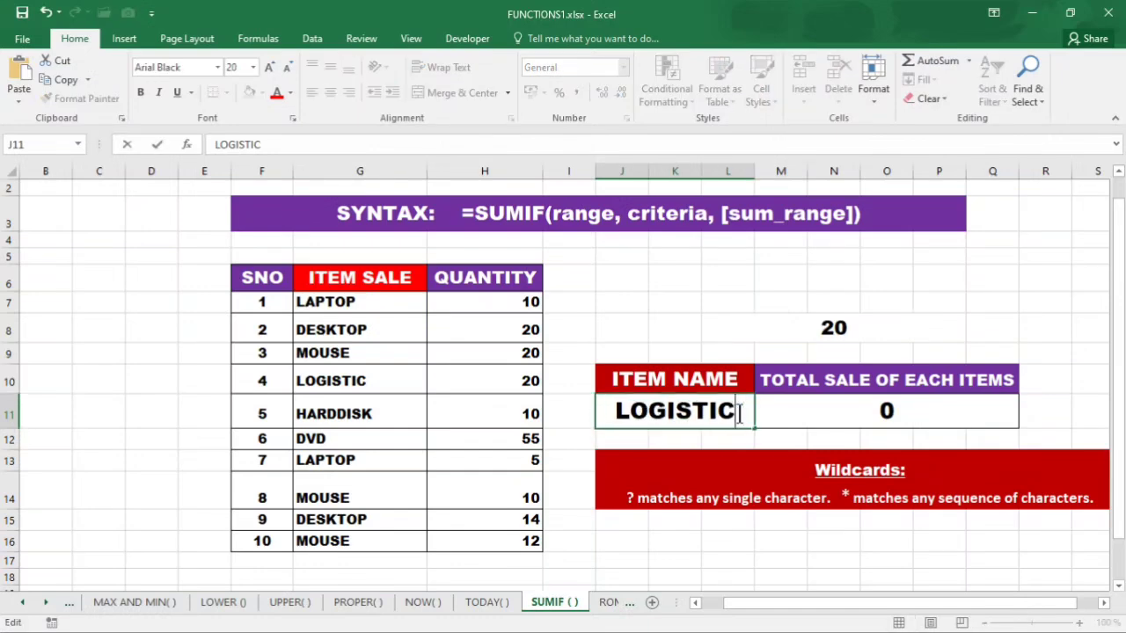
{"action": "key", "text": "Return"}
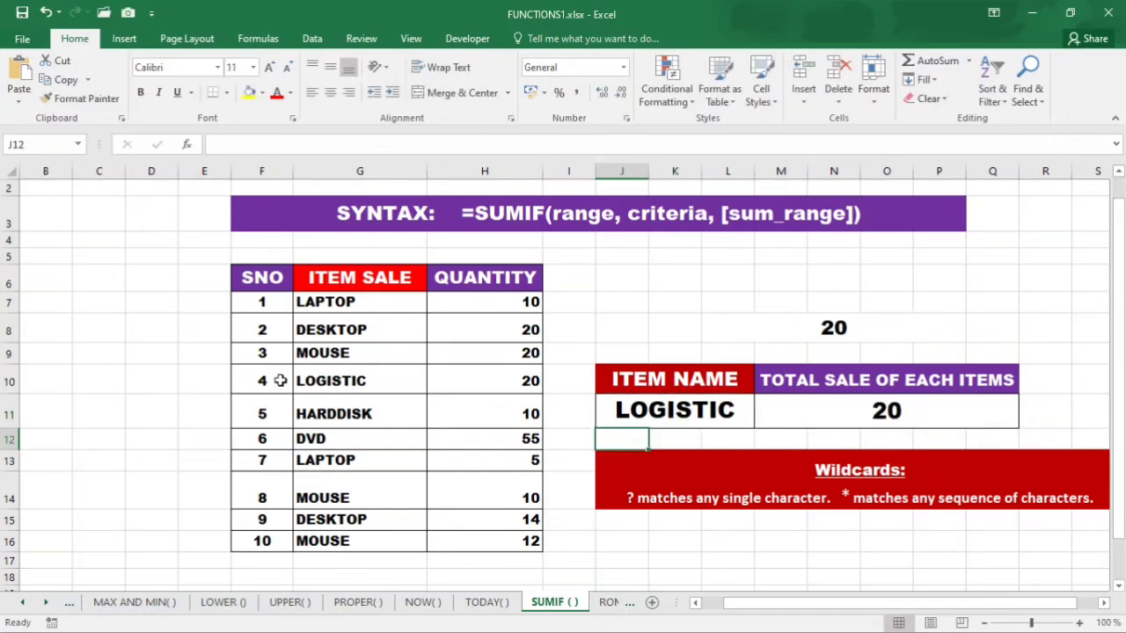
{"action": "left_click", "coordinate": [485, 395]}
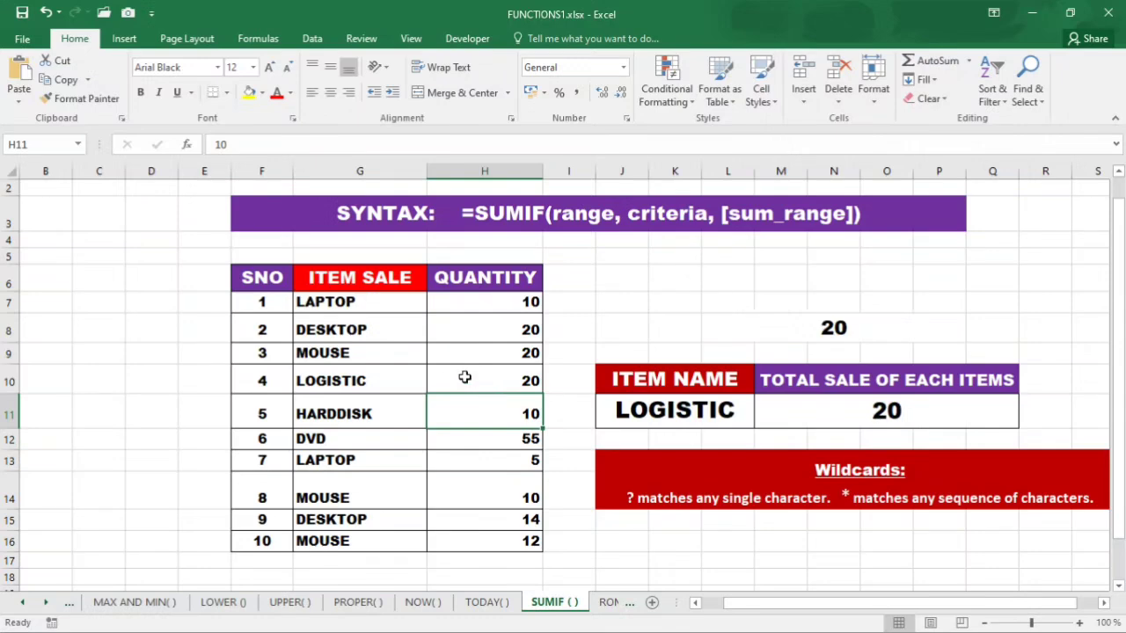
{"action": "left_click", "coordinate": [464, 377]}
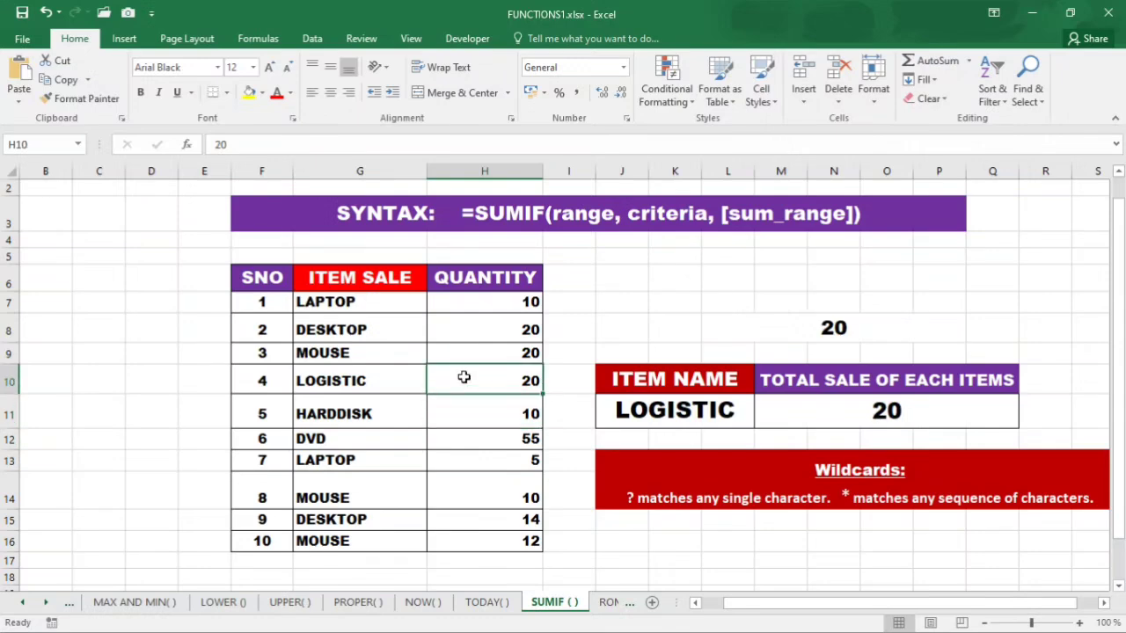
Rename the fourth item in the ITEM SALE column, cell G10, as JOYSTICK
{"action": "left_click", "coordinate": [327, 381]}
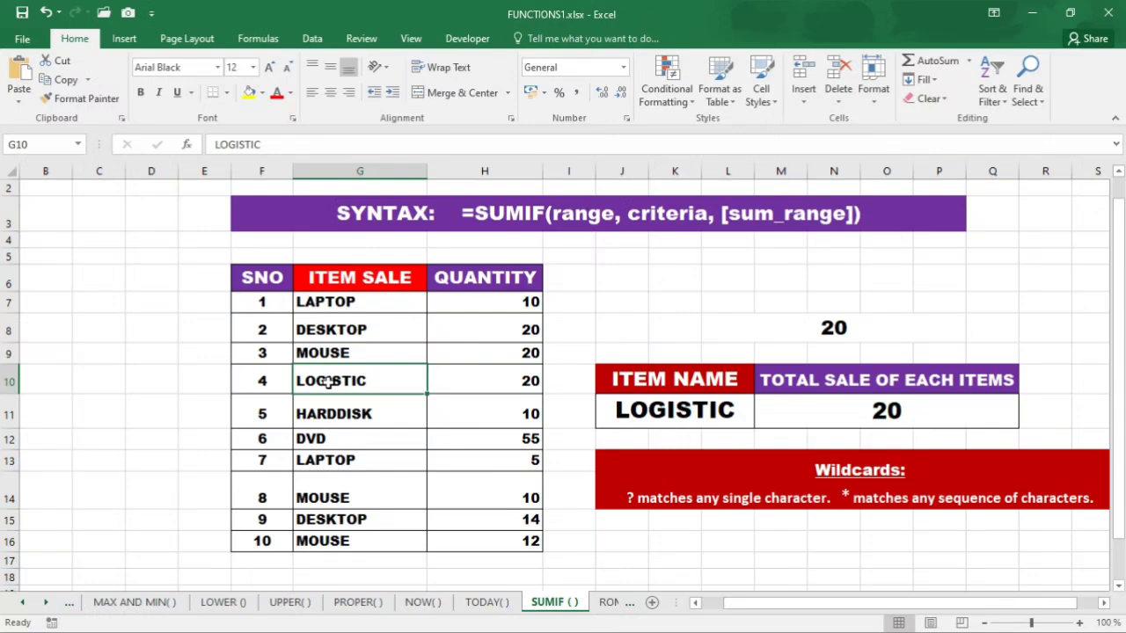
{"action": "type", "text": "JO"}
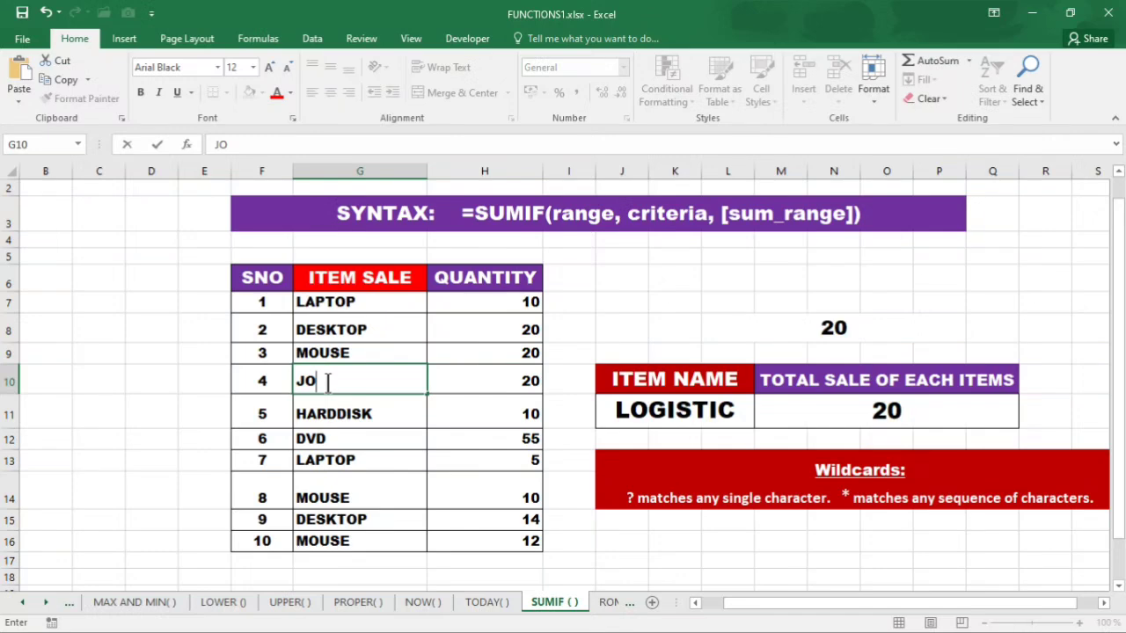
{"action": "type", "text": "YSTICK"}
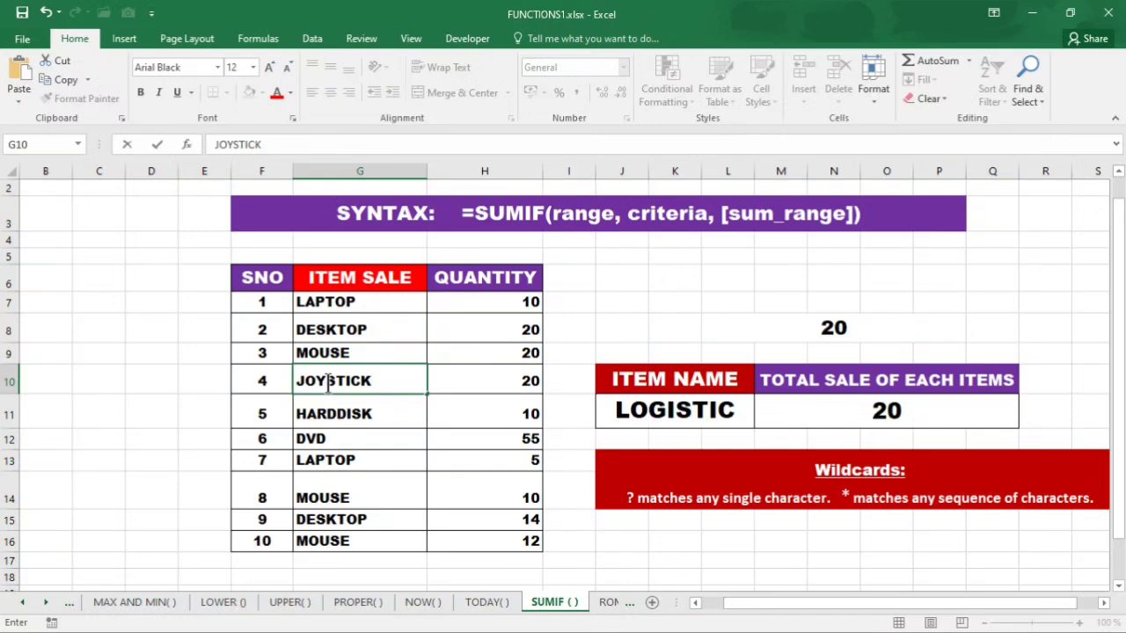
{"action": "key", "text": "Return"}
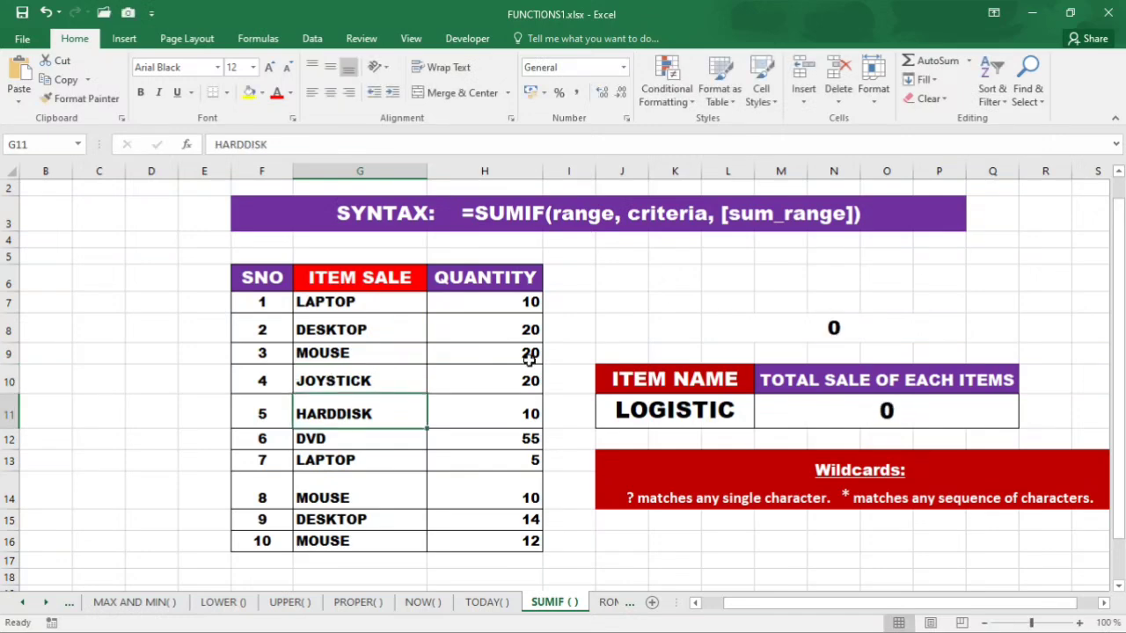
Set the item name in J11 to JOYSTICK and inspect the total sale formula in M11
{"action": "double_click", "coordinate": [694, 410]}
{"action": "type", "text": "JO"}
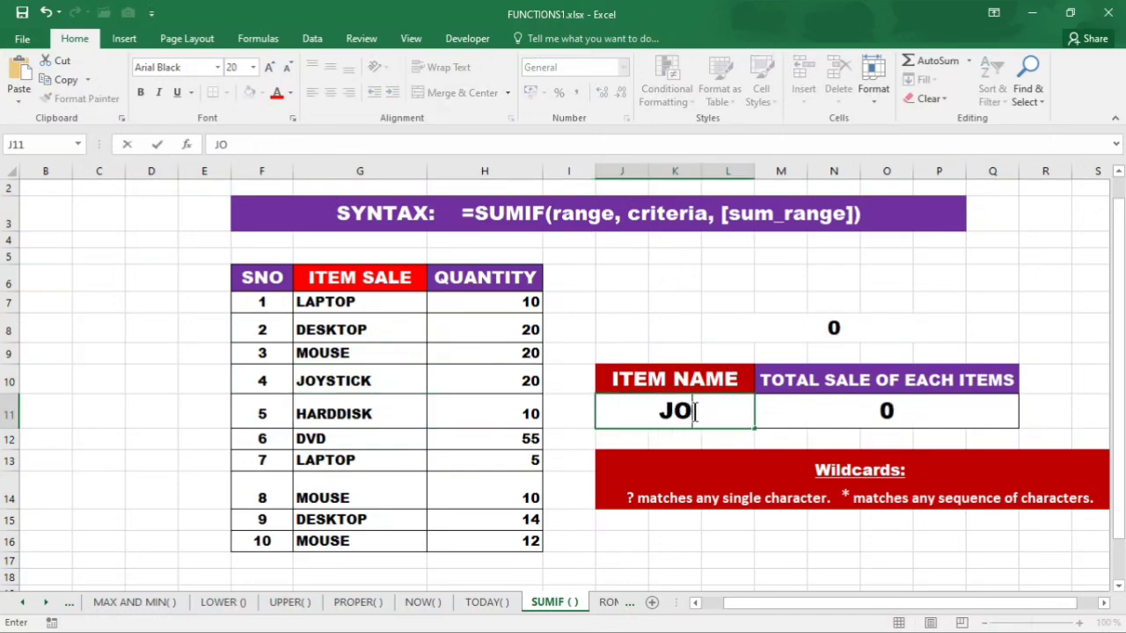
{"action": "type", "text": "YSTICK"}
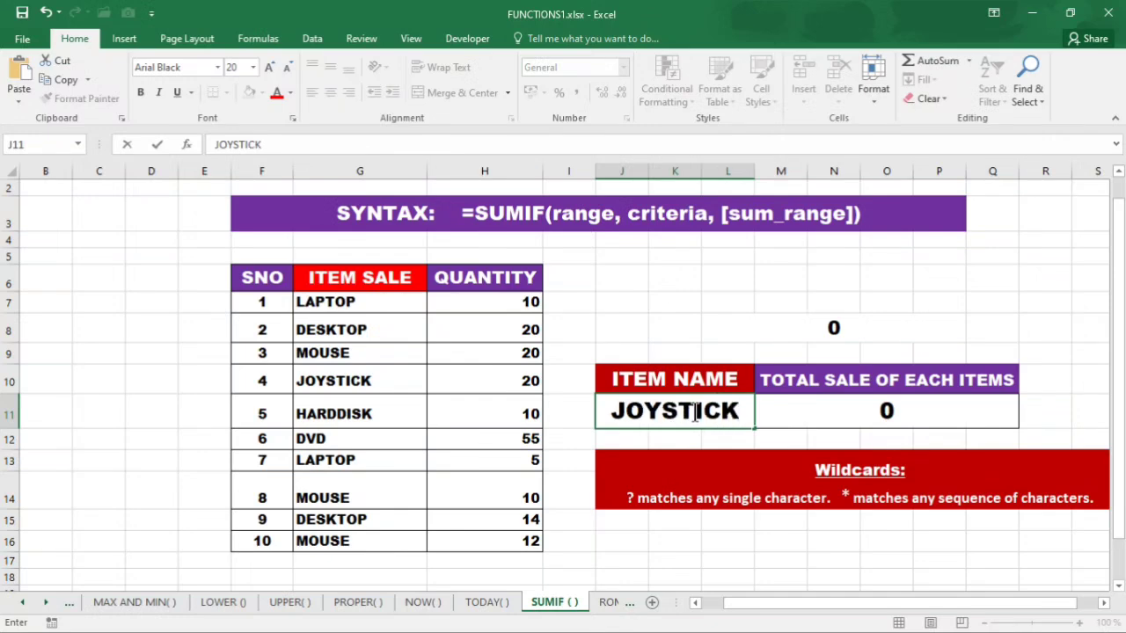
{"action": "key", "text": "Return"}
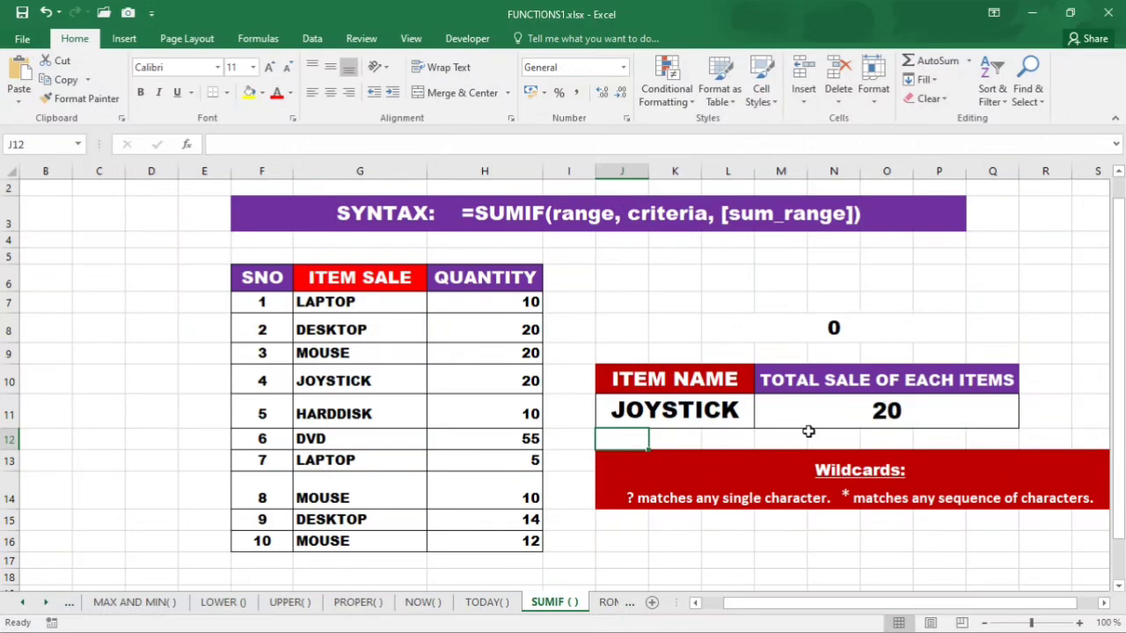
{"action": "left_click", "coordinate": [709, 415]}
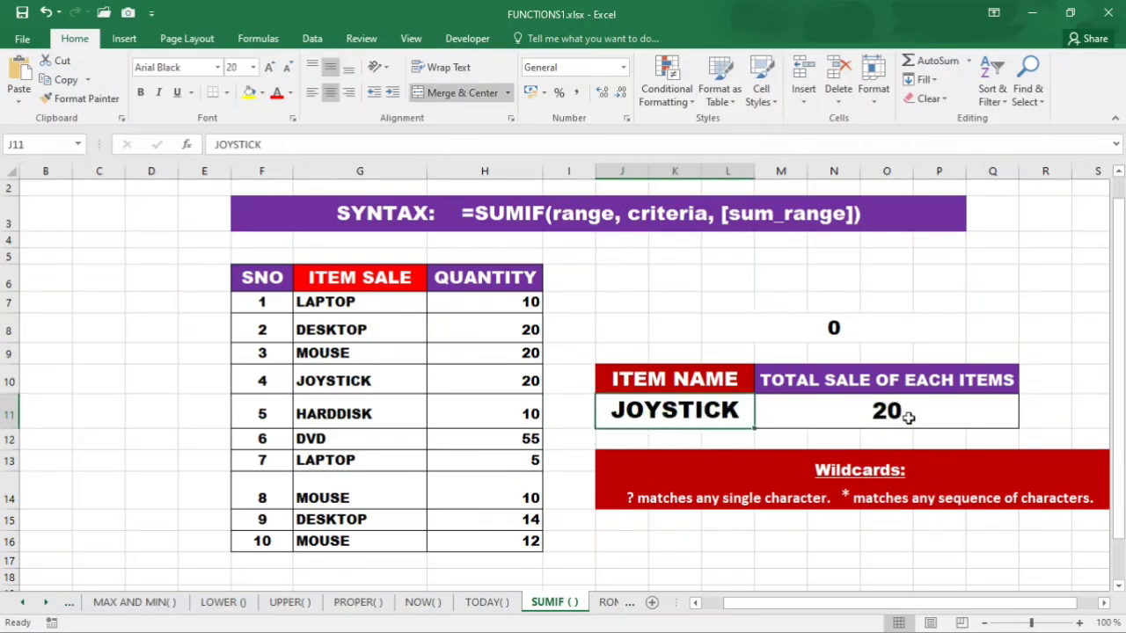
{"action": "left_click", "coordinate": [944, 417]}
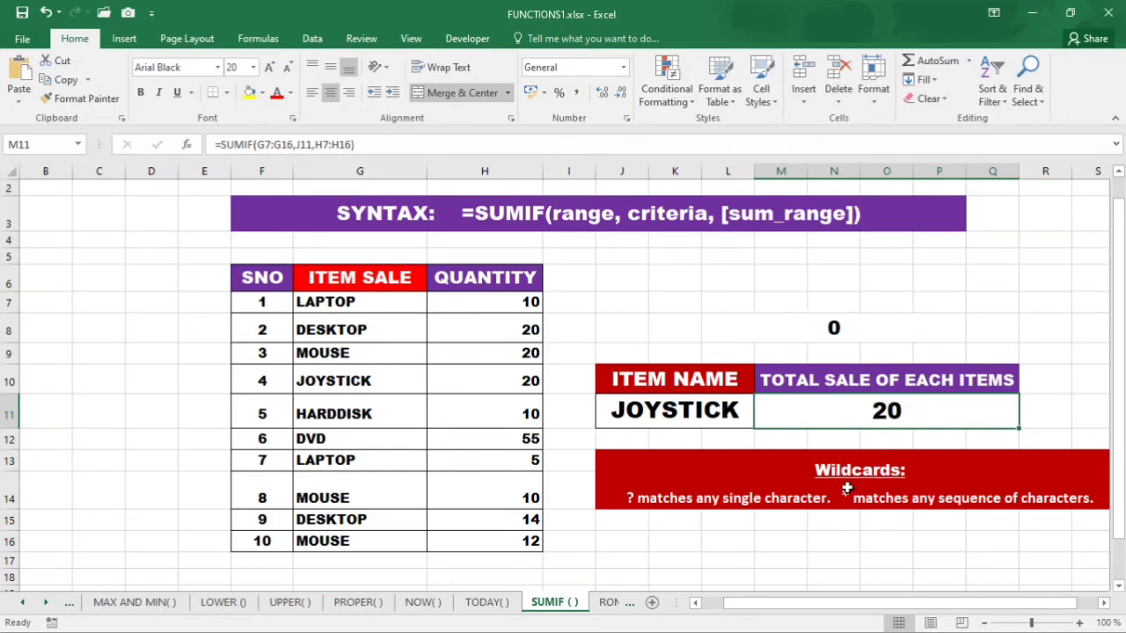
Examine the note beneath the total sale table that explains the ? and * wildcards
{"action": "left_click", "coordinate": [941, 516]}
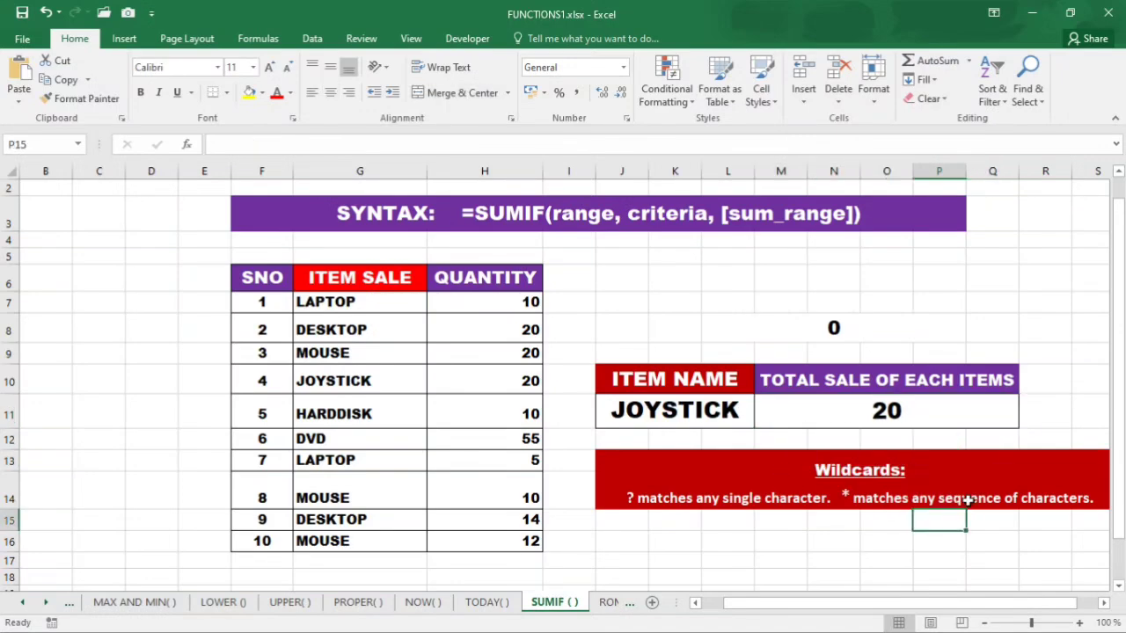
{"action": "left_click", "coordinate": [929, 466]}
{"action": "key", "text": "Right"}
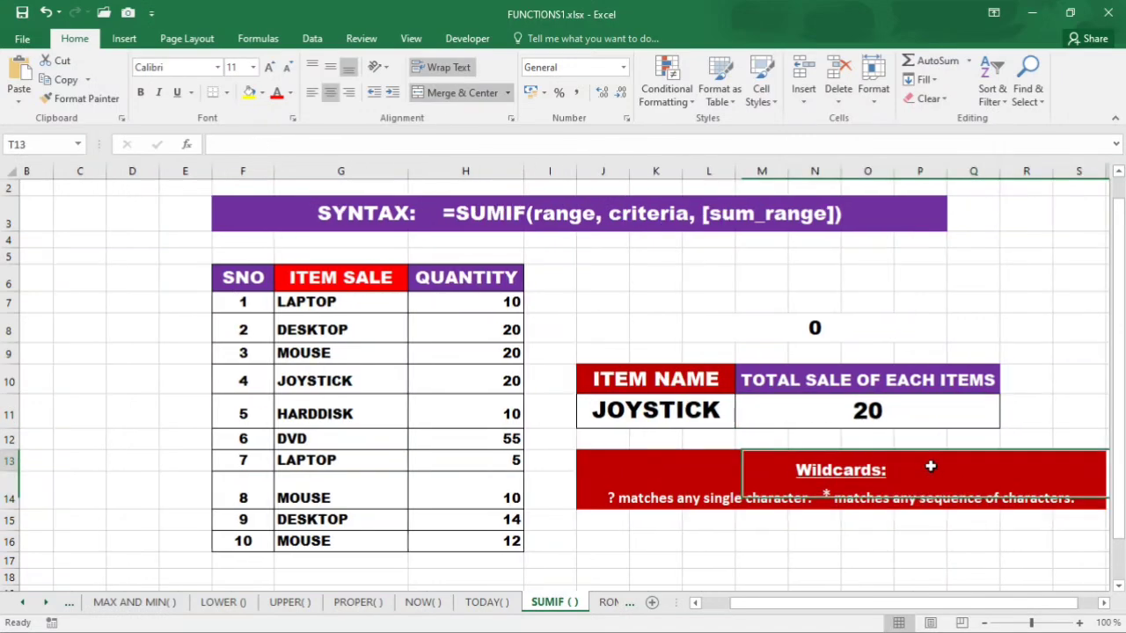
{"action": "key", "text": "Down"}
{"action": "key", "text": "Down"}
{"action": "key", "text": "Down"}
{"action": "key", "text": "Down"}
{"action": "key", "text": "Down"}
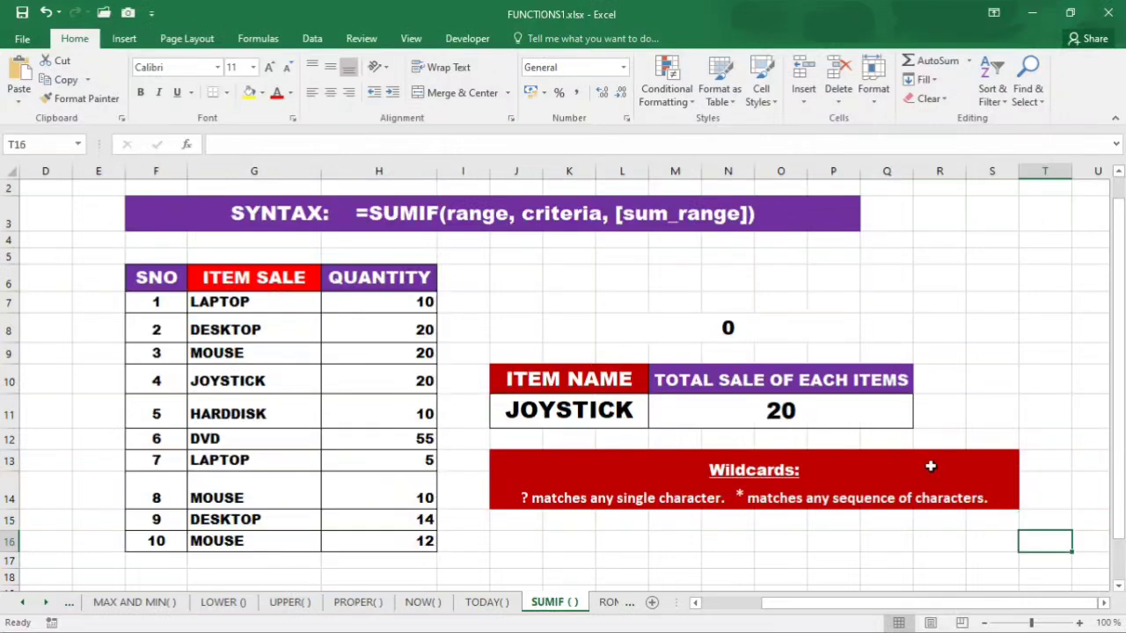
{"action": "left_click", "coordinate": [737, 494]}
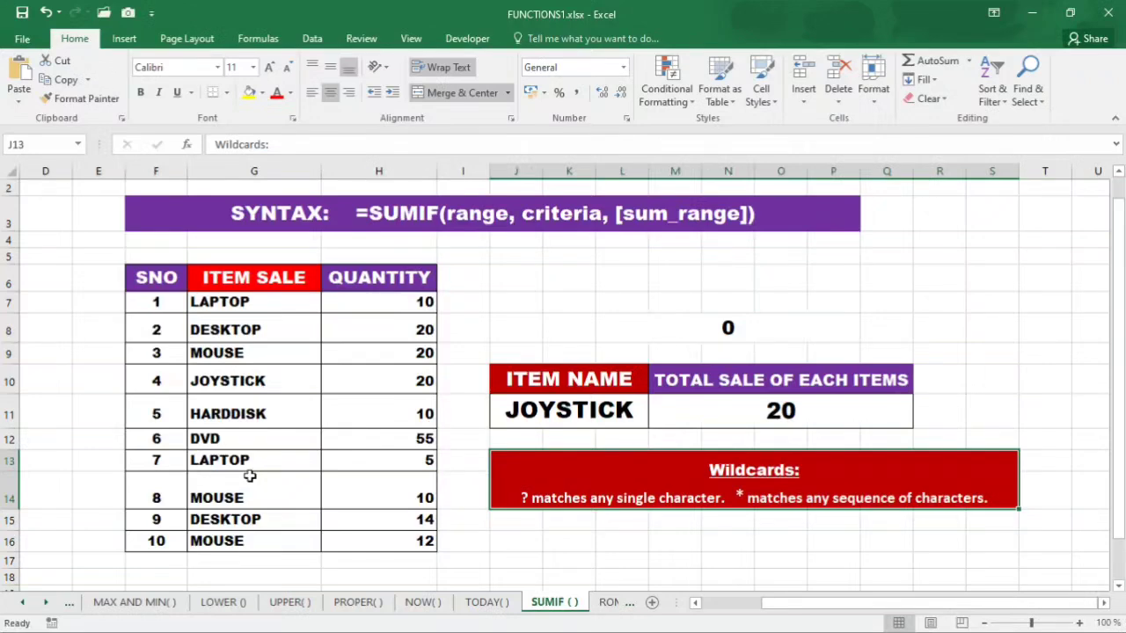
Rename the fourth item in the ITEM SALE column, cell G10, as LOGISTICK
{"action": "left_click", "coordinate": [220, 387]}
{"action": "type", "text": "LOGIS"}
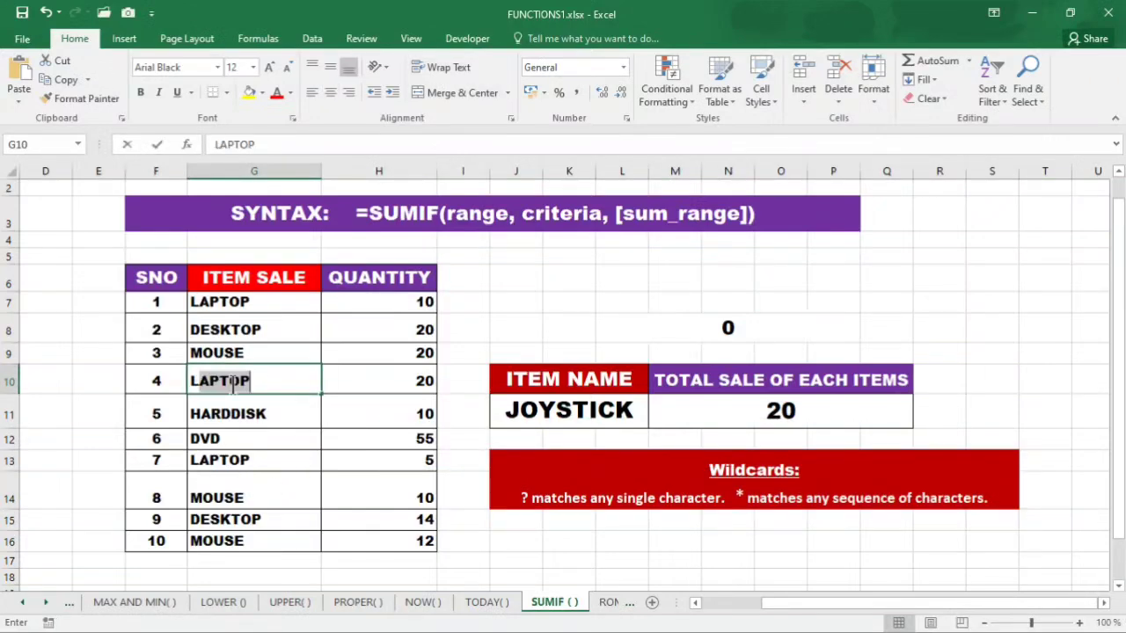
{"action": "type", "text": "T"}
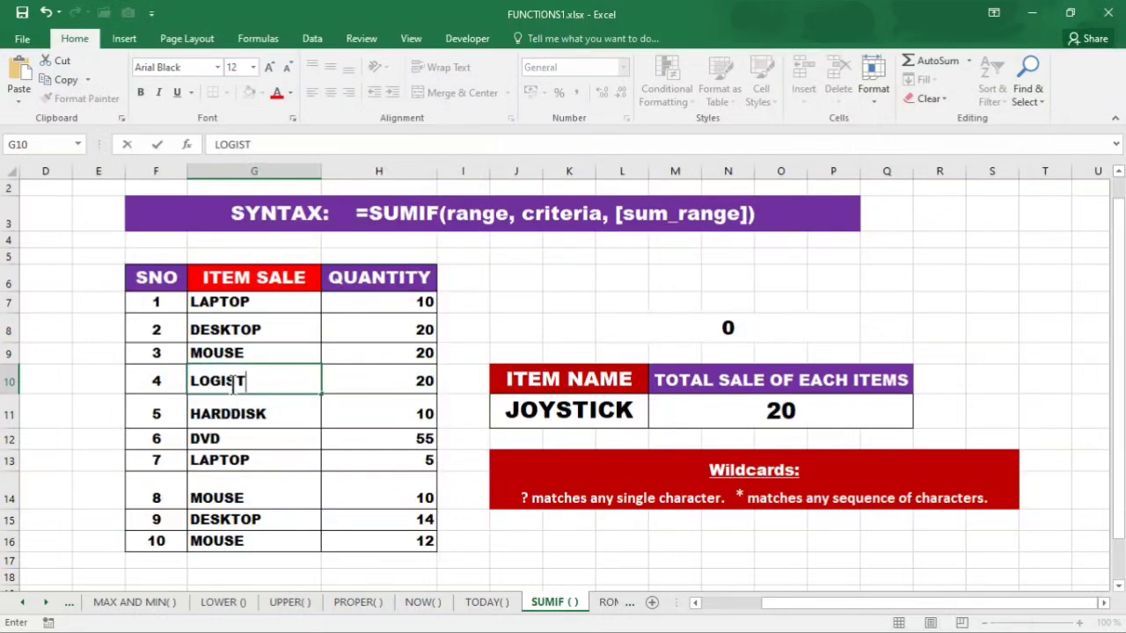
{"action": "type", "text": "ICK"}
{"action": "key", "text": "Return"}
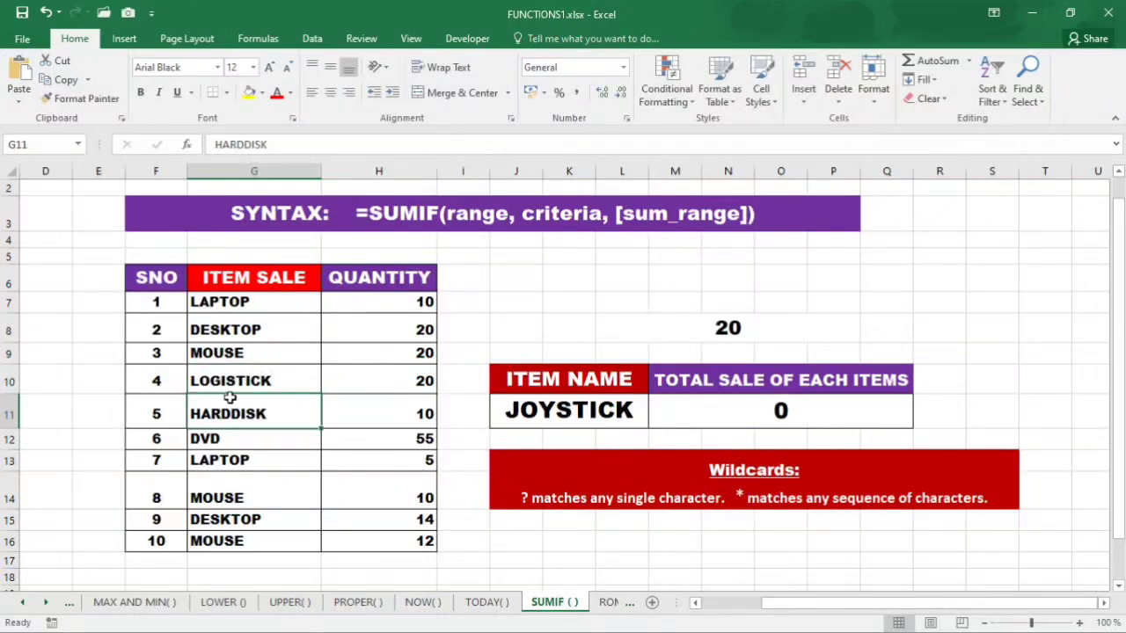
Replace the formula in L8 with =SUMIF(G7:G16,"L*",H7:H16) to total the quantities of items starting with L
{"action": "left_click", "coordinate": [720, 328]}
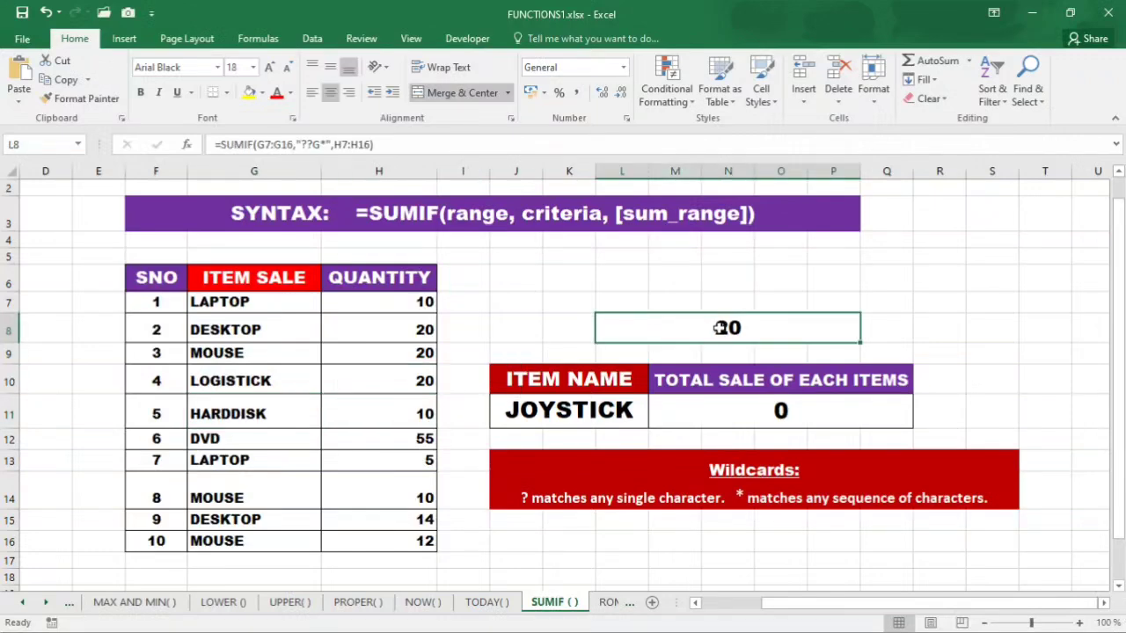
{"action": "type", "text": "=SUM"}
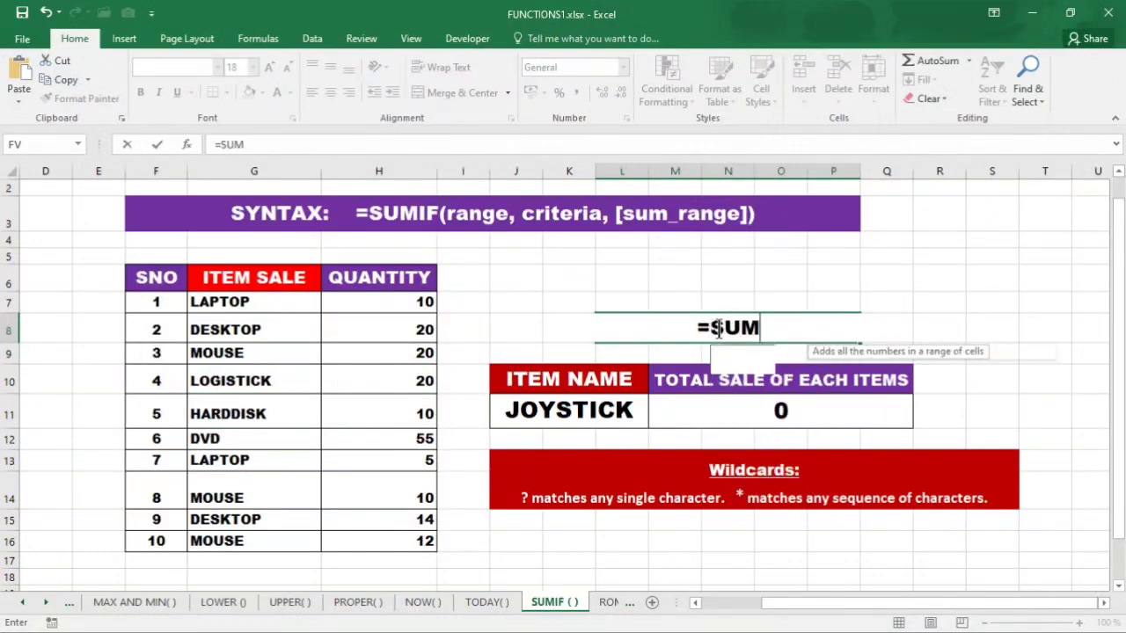
{"action": "type", "text": "IF("}
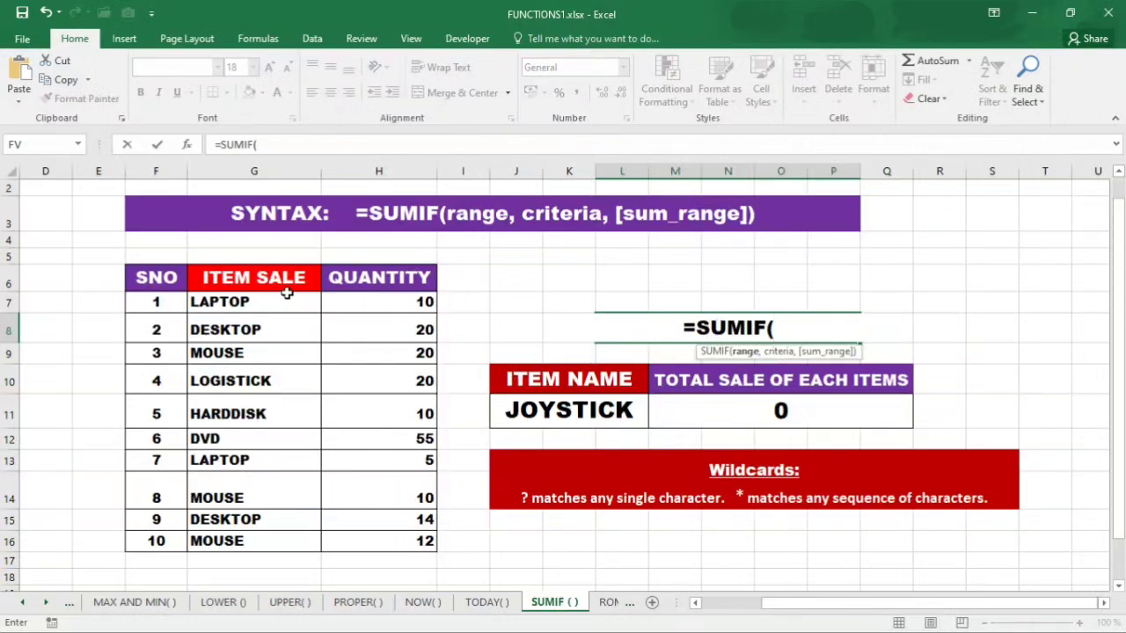
{"action": "left_click_drag", "start_coordinate": [277, 302], "coordinate": [270, 537]}
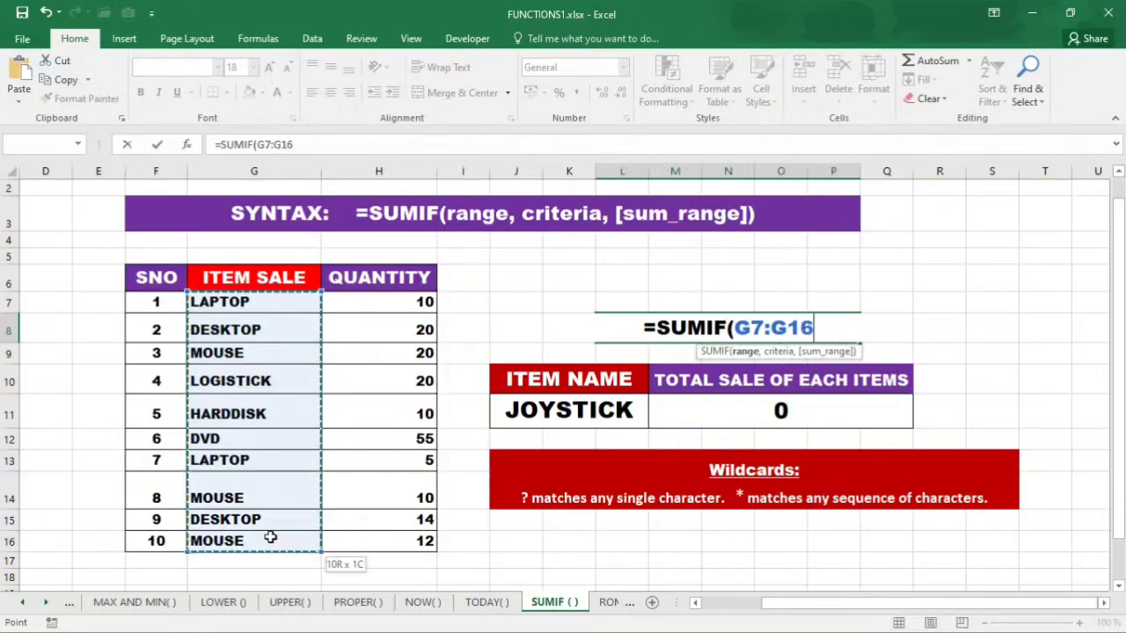
{"action": "type", "text": ","}
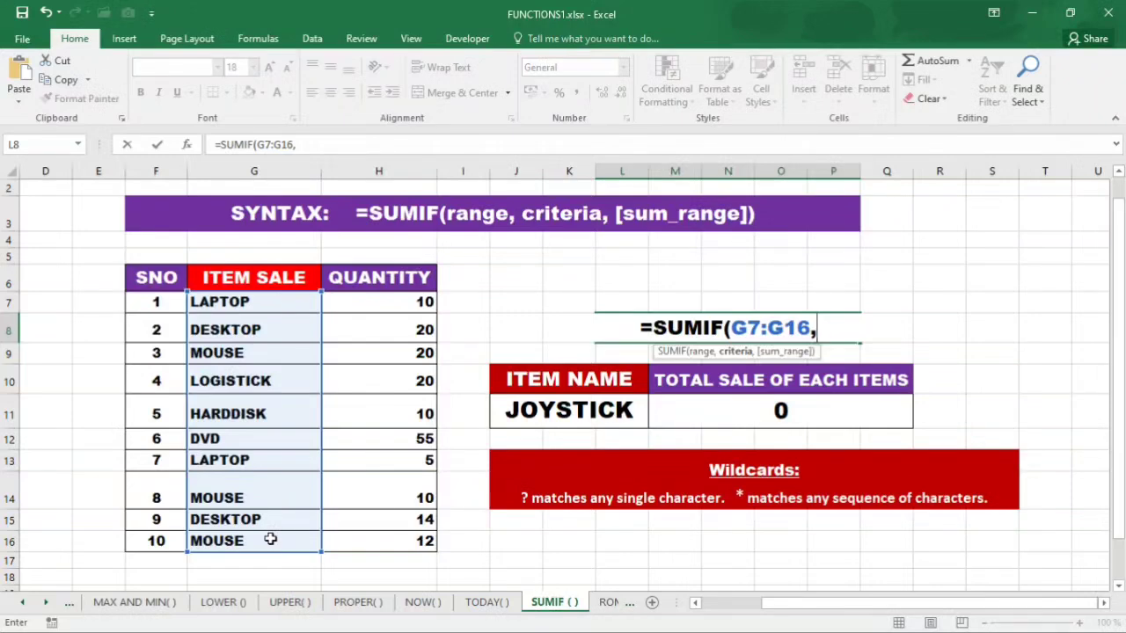
{"action": "type", "text": "\""}
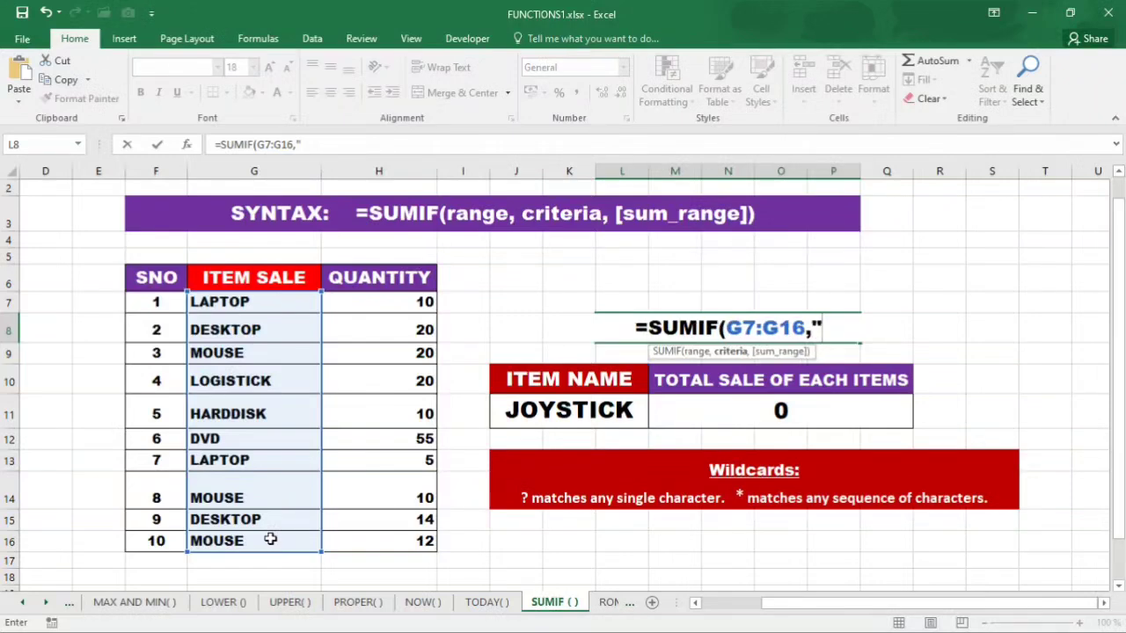
{"action": "type", "text": "L"}
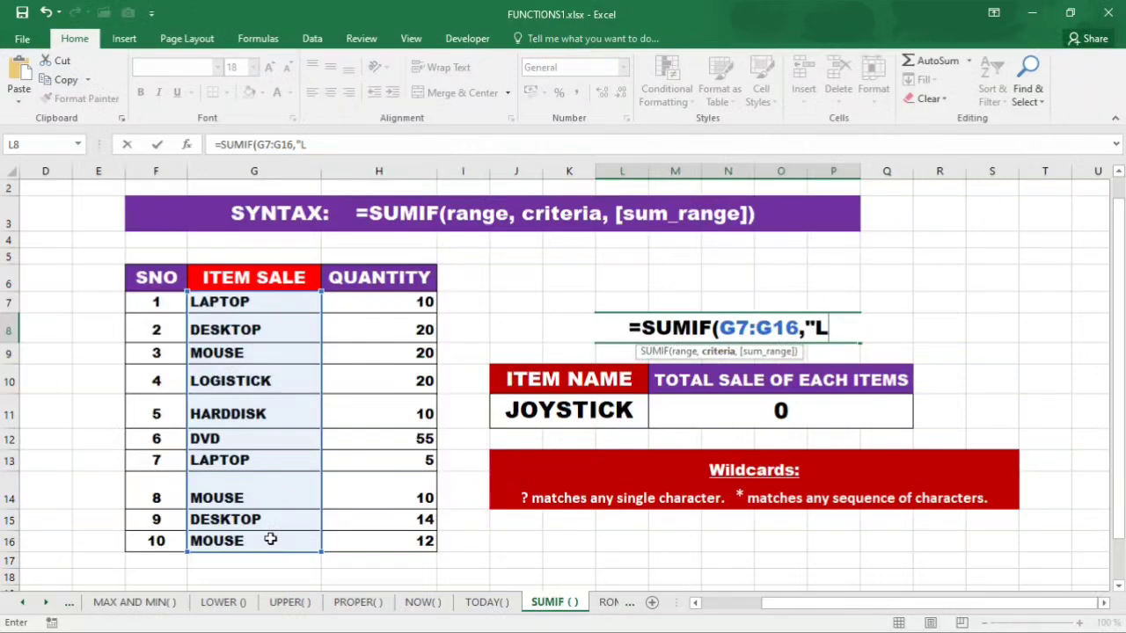
{"action": "type", "text": "*"}
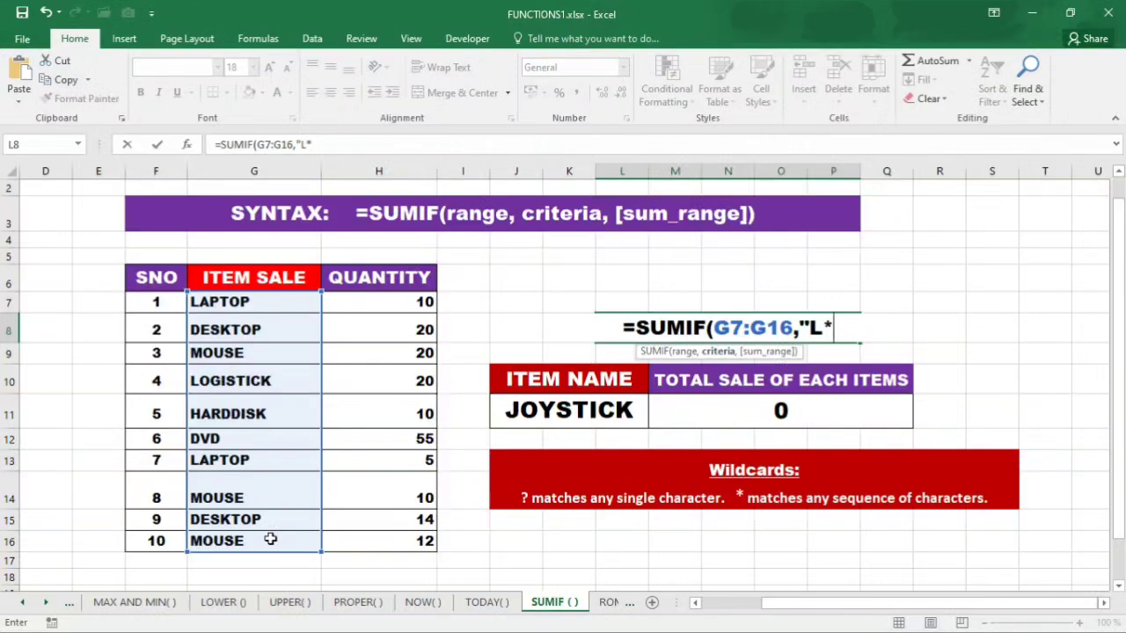
{"action": "type", "text": "\""}
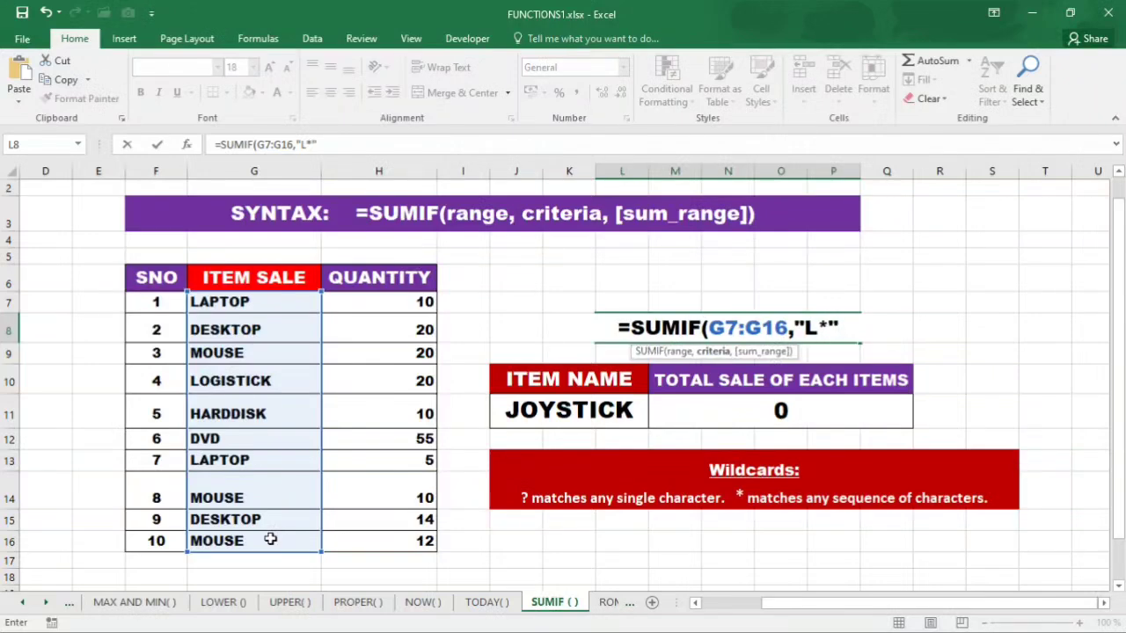
{"action": "type", "text": ","}
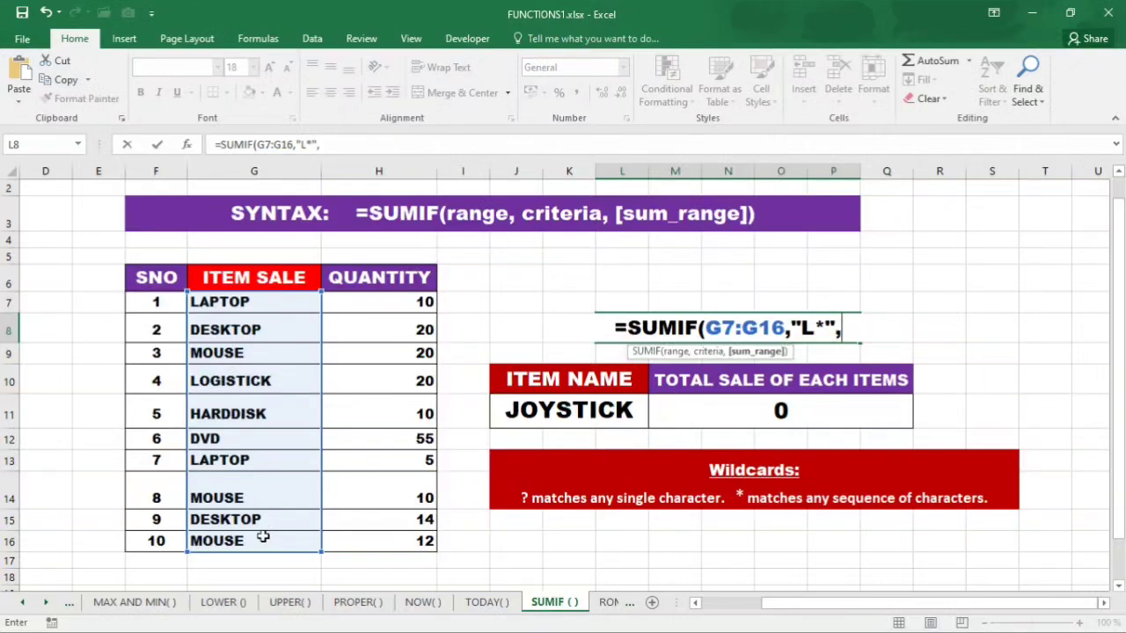
{"action": "left_click_drag", "start_coordinate": [388, 299], "coordinate": [376, 534]}
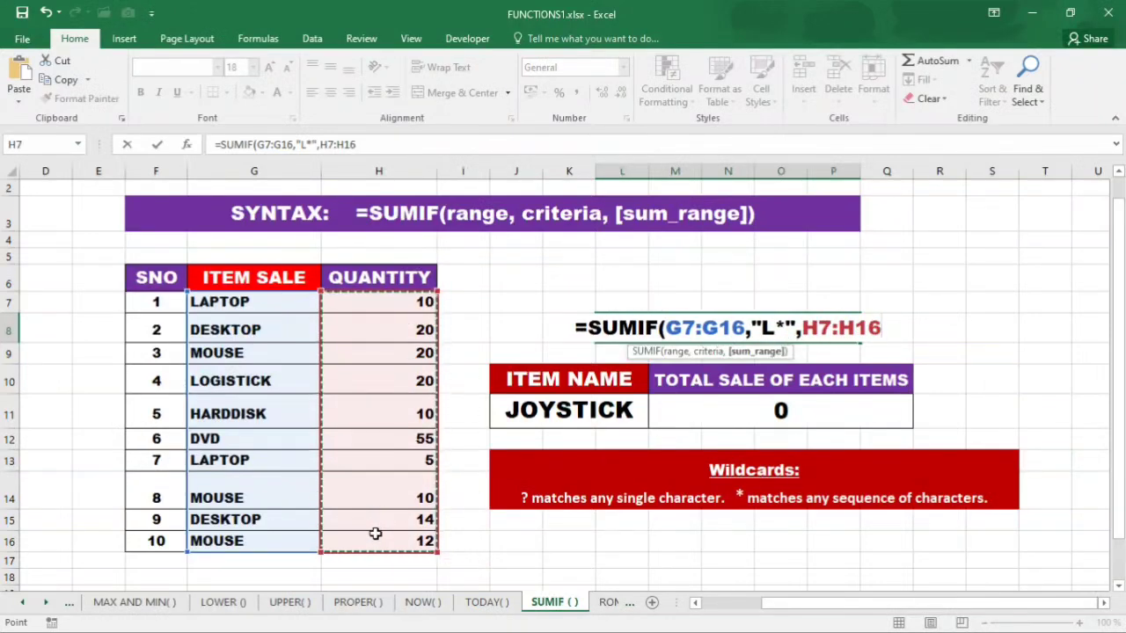
{"action": "type", "text": ")"}
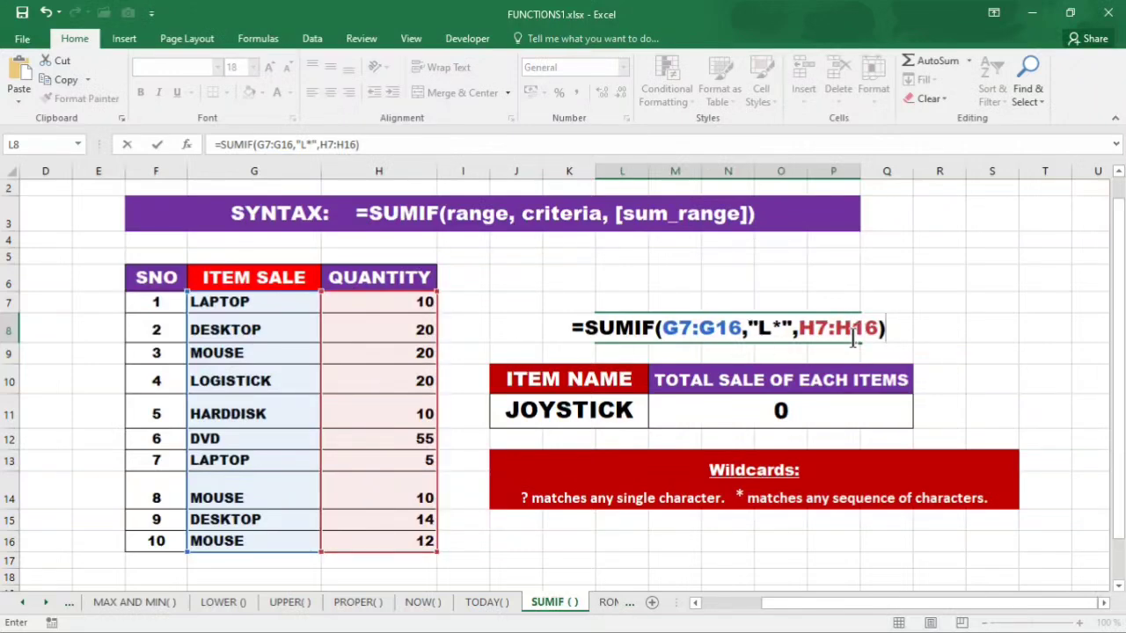
{"action": "key", "text": "Return"}
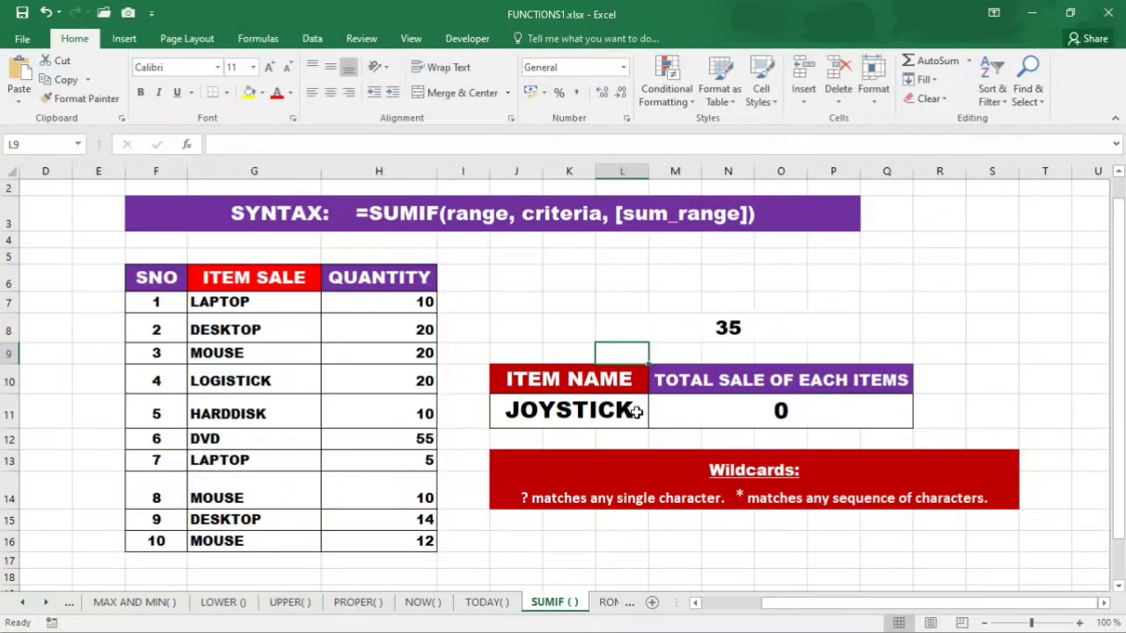
{"action": "left_click", "coordinate": [704, 327]}
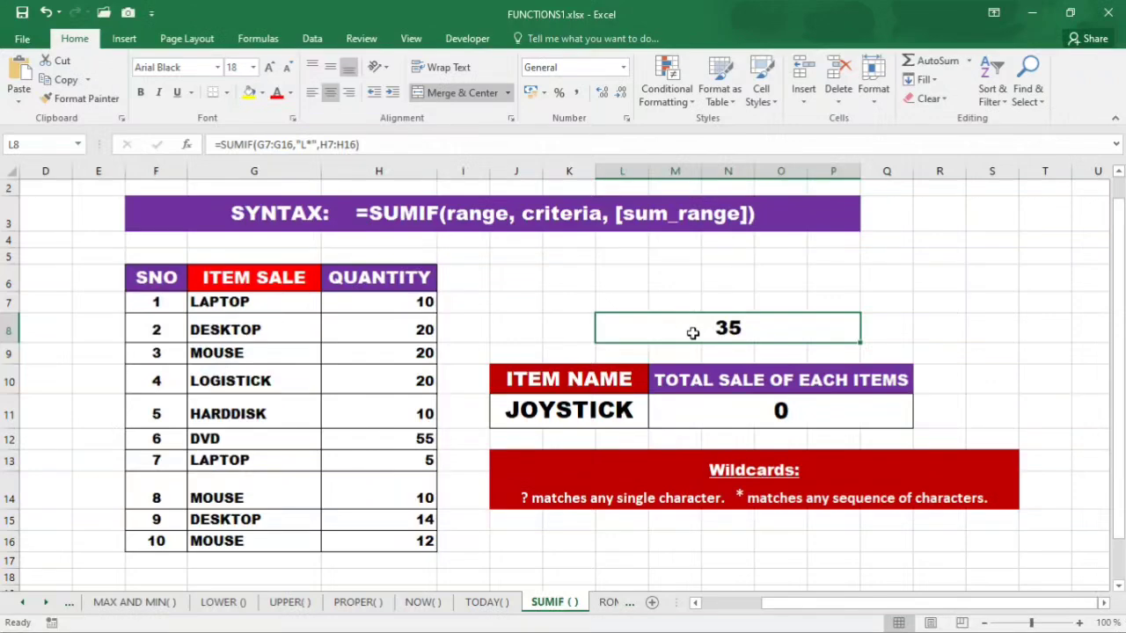
Switch to the ROMAN( ) sheet and bring its syntax line and number table into view
{"action": "left_click", "coordinate": [609, 612]}
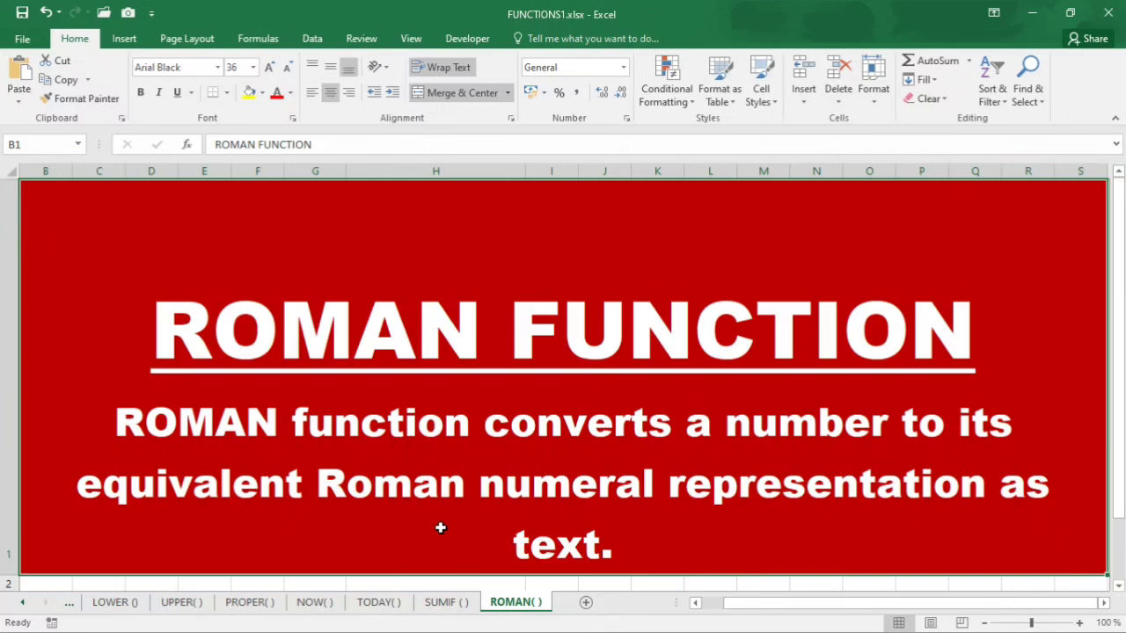
{"action": "key", "text": "Down"}
{"action": "key", "text": "Down"}
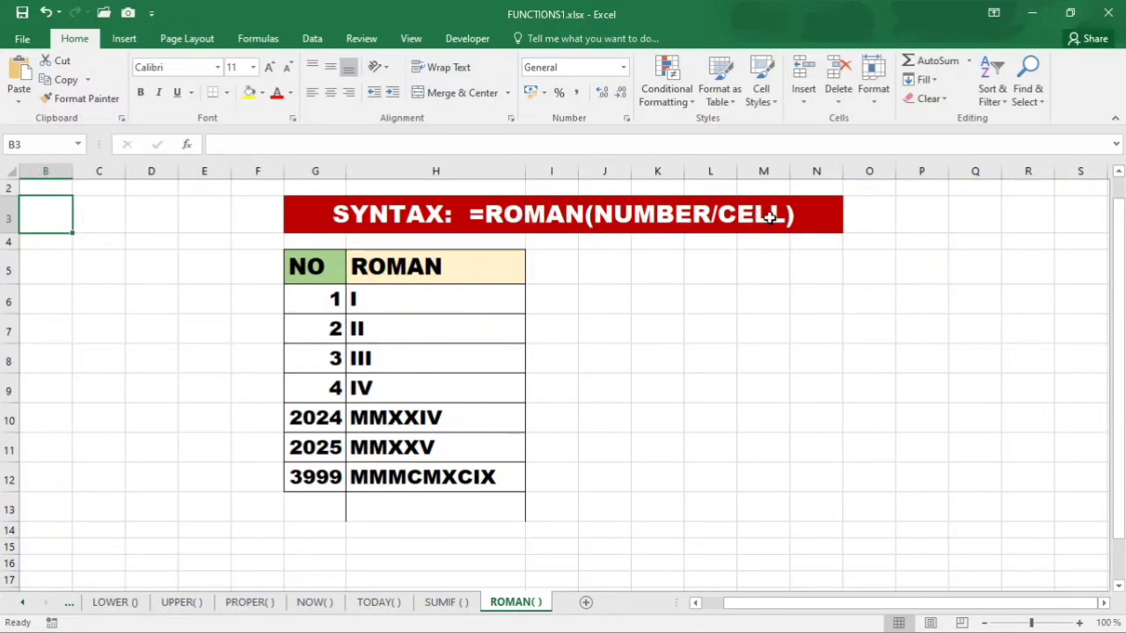
Clear the existing formulas from the ROMAN column, cells H6:H12
{"action": "left_click", "coordinate": [428, 305]}
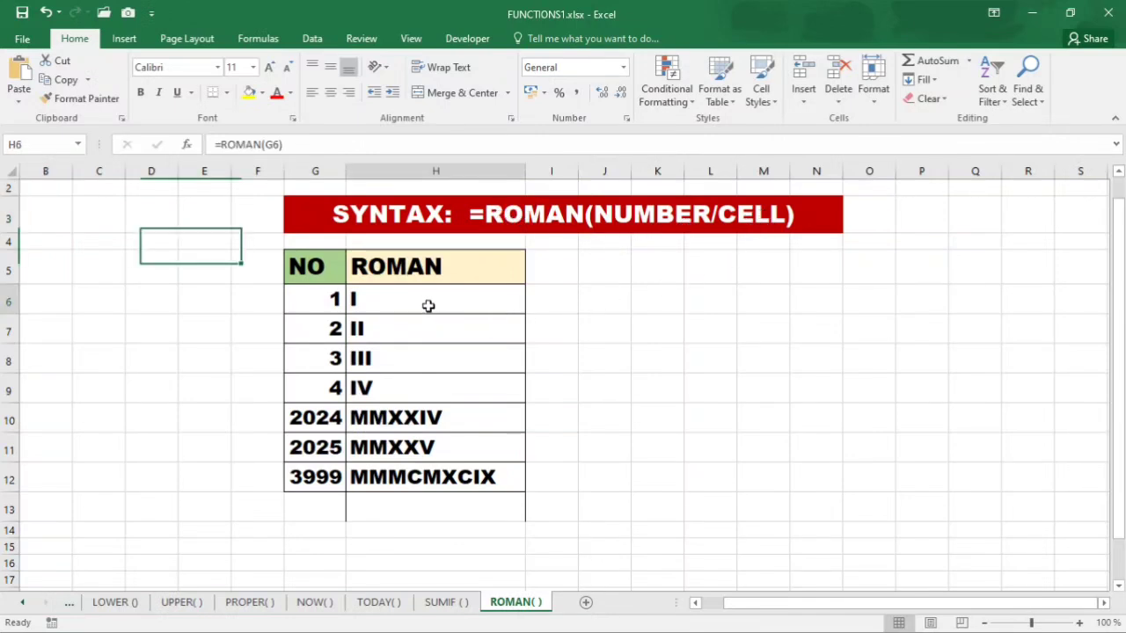
{"action": "key", "text": "shift+Down"}
{"action": "key", "text": "shift+Down"}
{"action": "key", "text": "shift+Down"}
{"action": "key", "text": "shift+Down"}
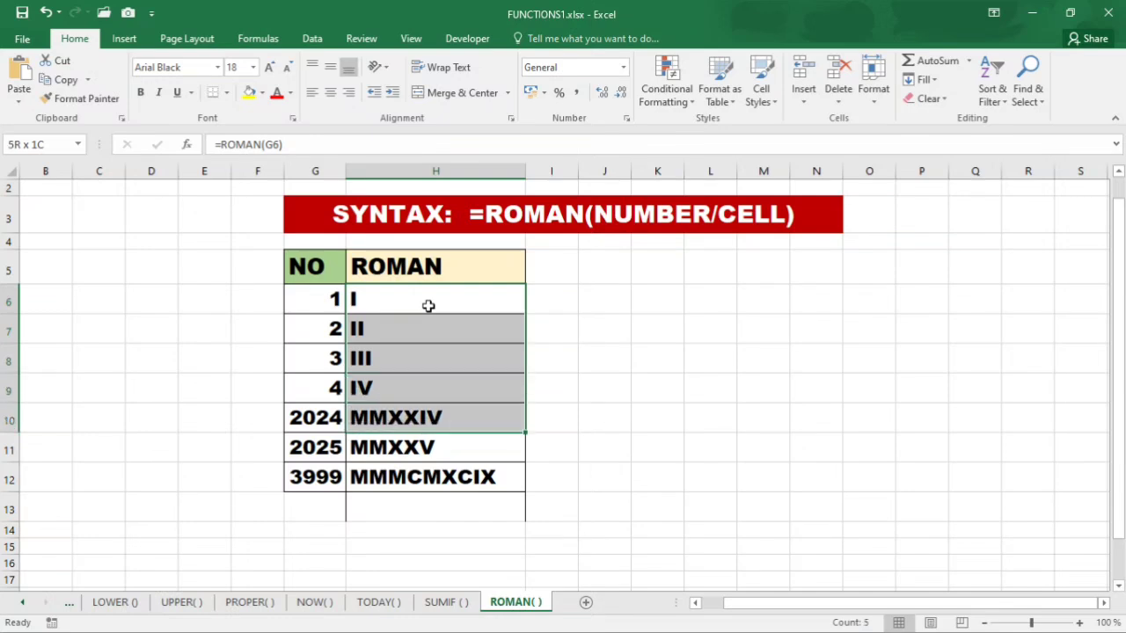
{"action": "key", "text": "shift+Down"}
{"action": "key", "text": "shift+Down"}
{"action": "key", "text": "Delete"}
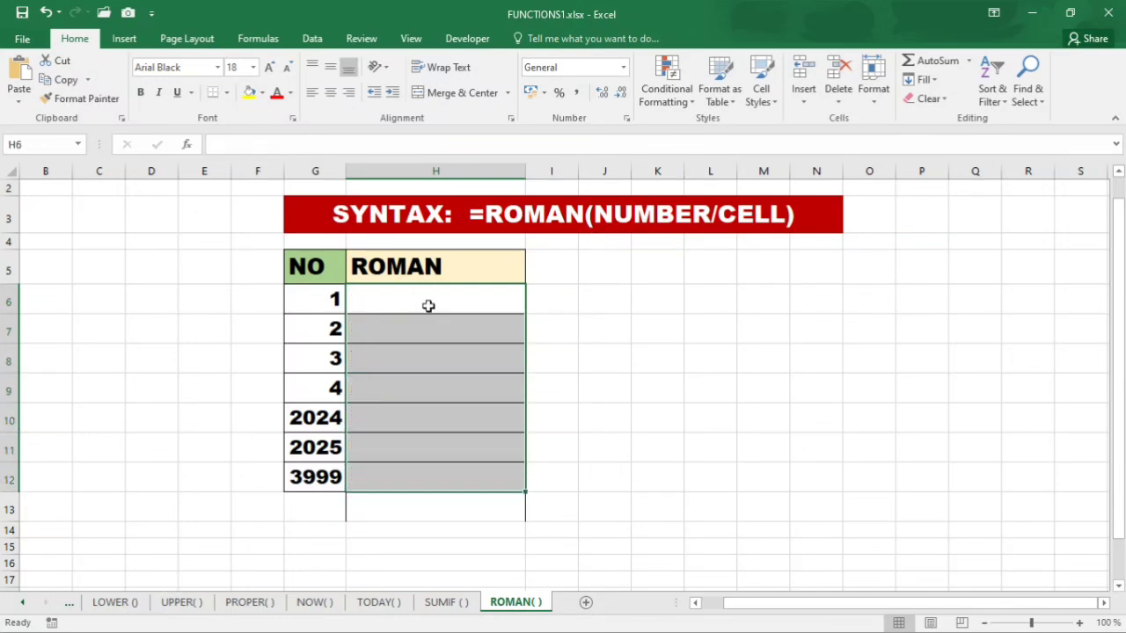
Enter =ROMAN(G6) in H6 to convert the first number to a Roman numeral
{"action": "left_click", "coordinate": [429, 305]}
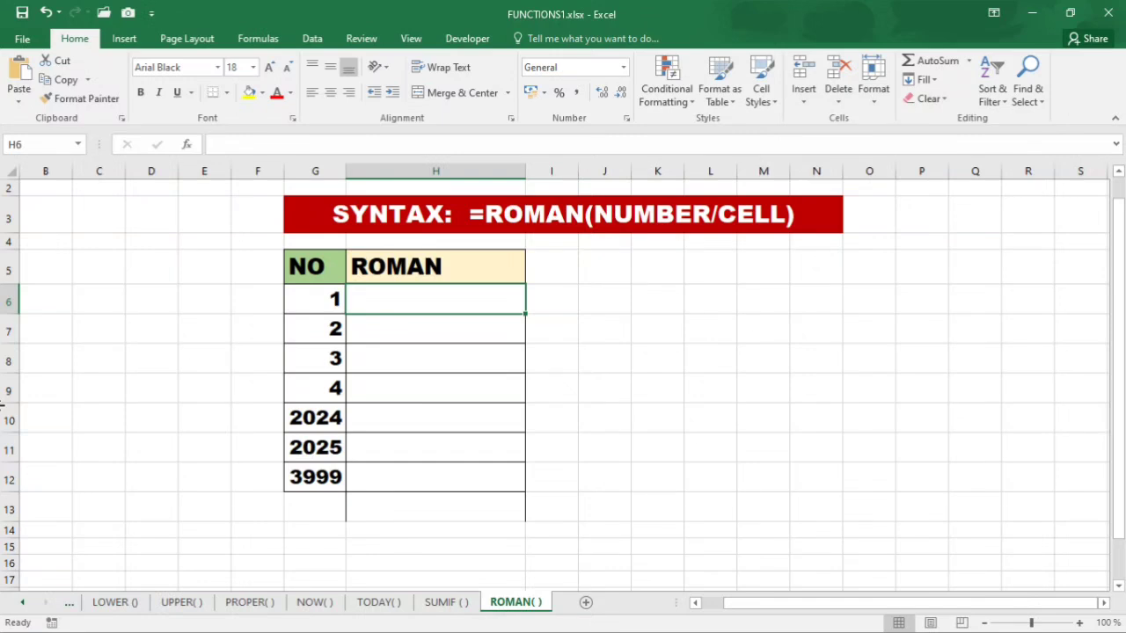
{"action": "type", "text": "=RO"}
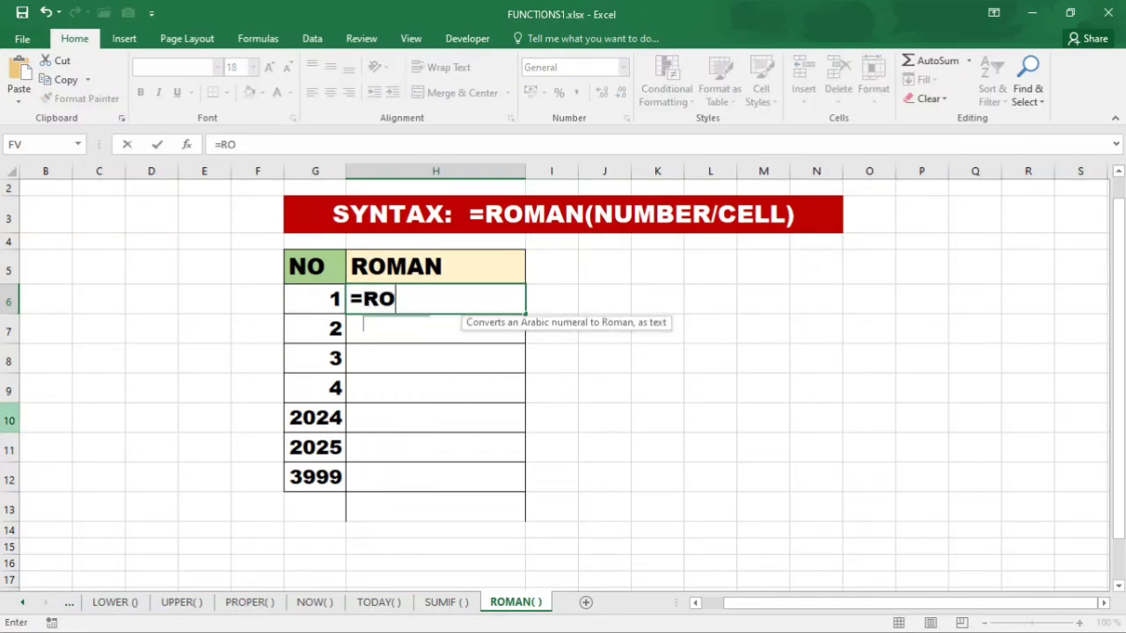
{"action": "type", "text": "MAN("}
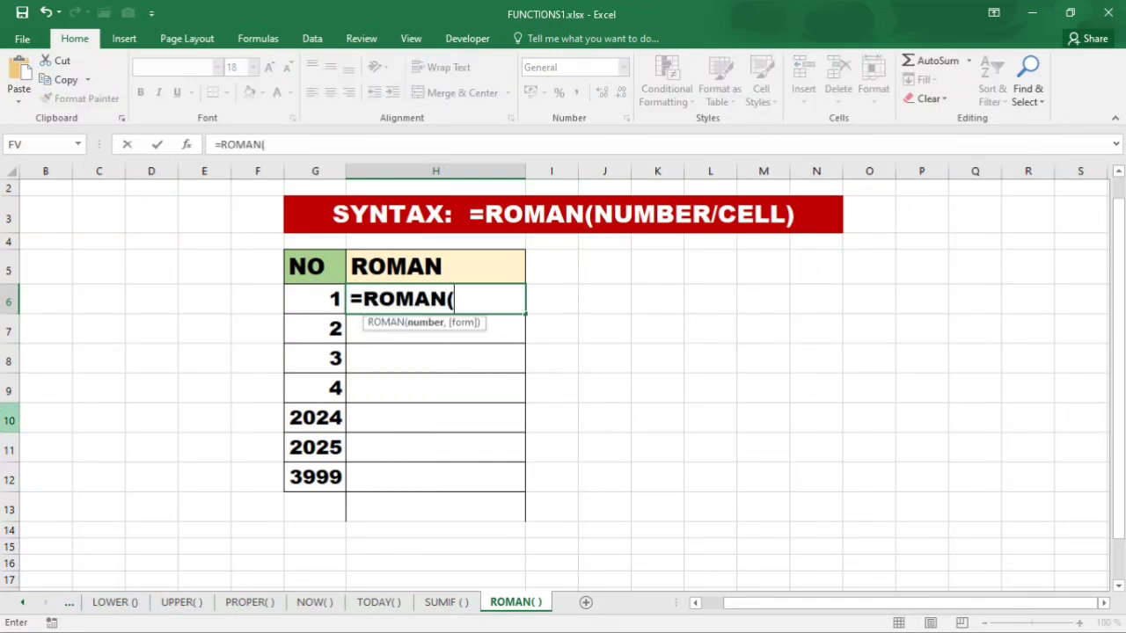
{"action": "left_click", "coordinate": [314, 303]}
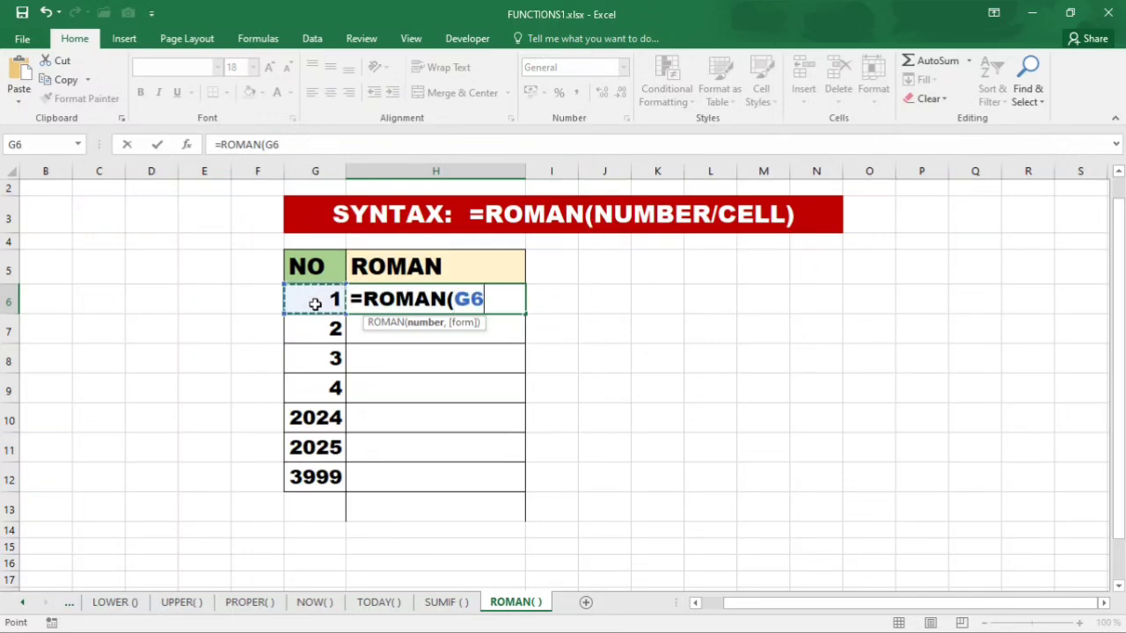
{"action": "type", "text": ")"}
{"action": "key", "text": "Return"}
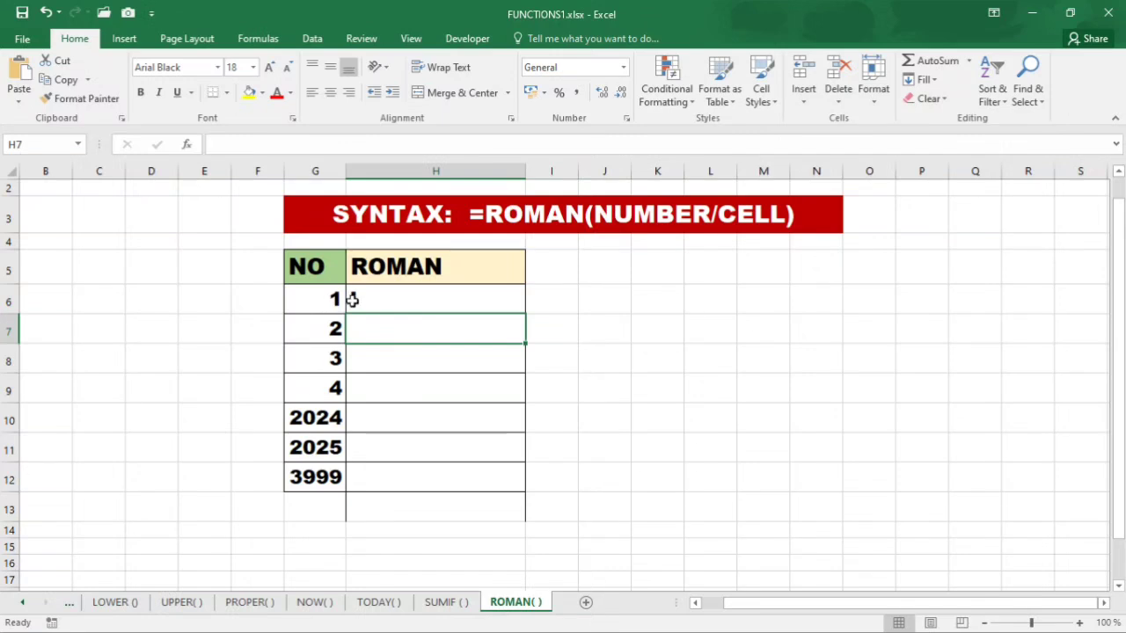
Fill the ROMAN formula from H6 down to H12 and inspect the formulas in H10 and H12
{"action": "left_click", "coordinate": [358, 299]}
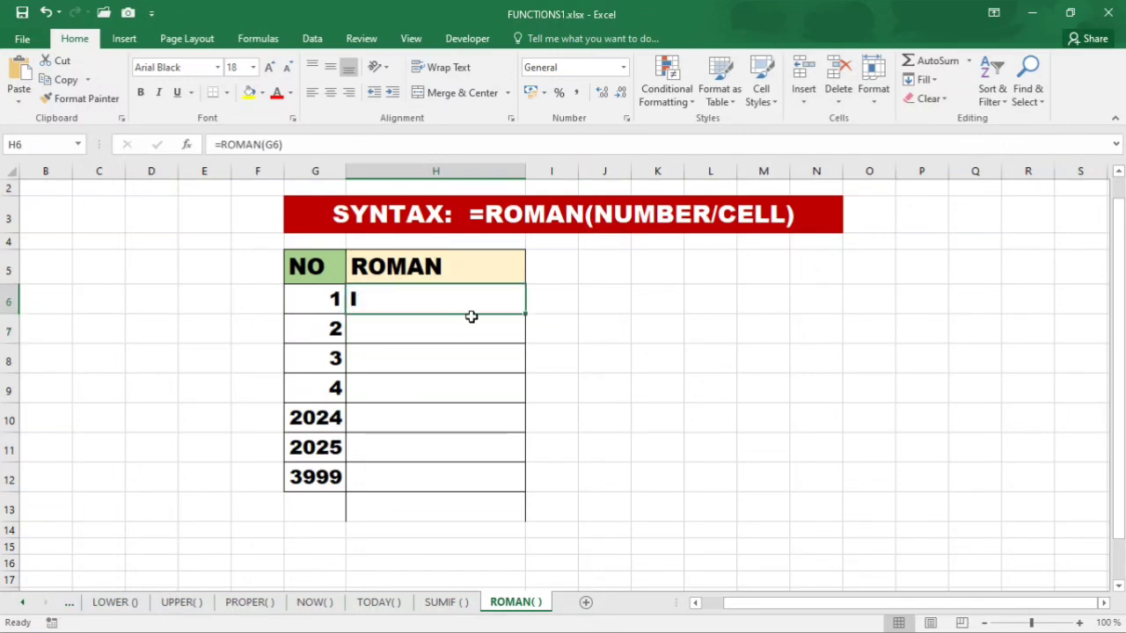
{"action": "left_click_drag", "start_coordinate": [524, 315], "coordinate": [509, 482]}
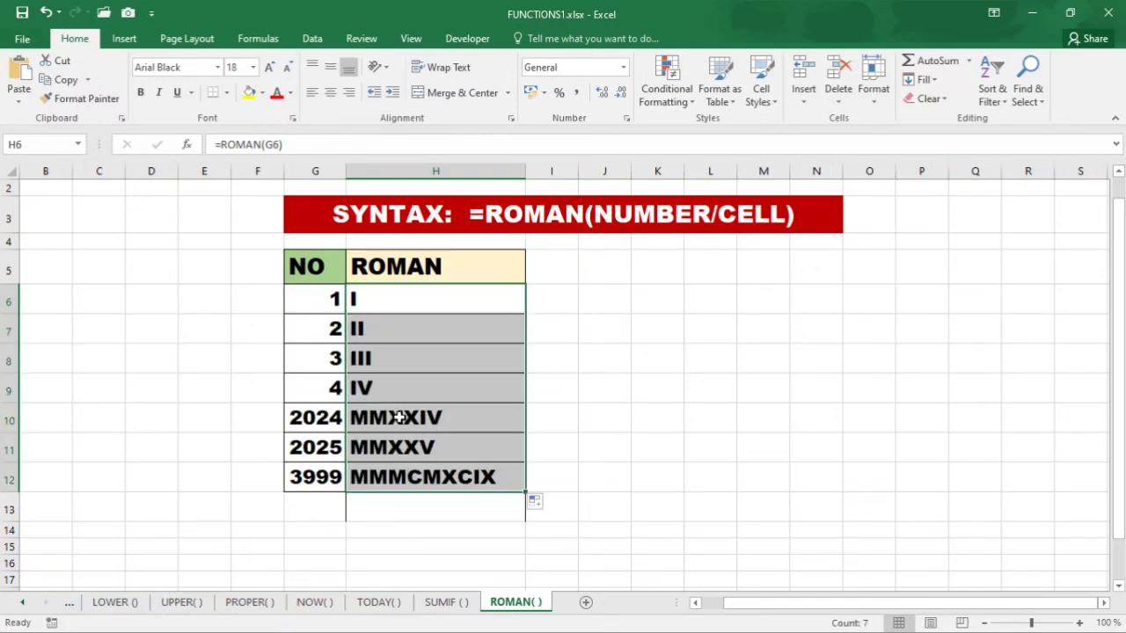
{"action": "left_click", "coordinate": [449, 423]}
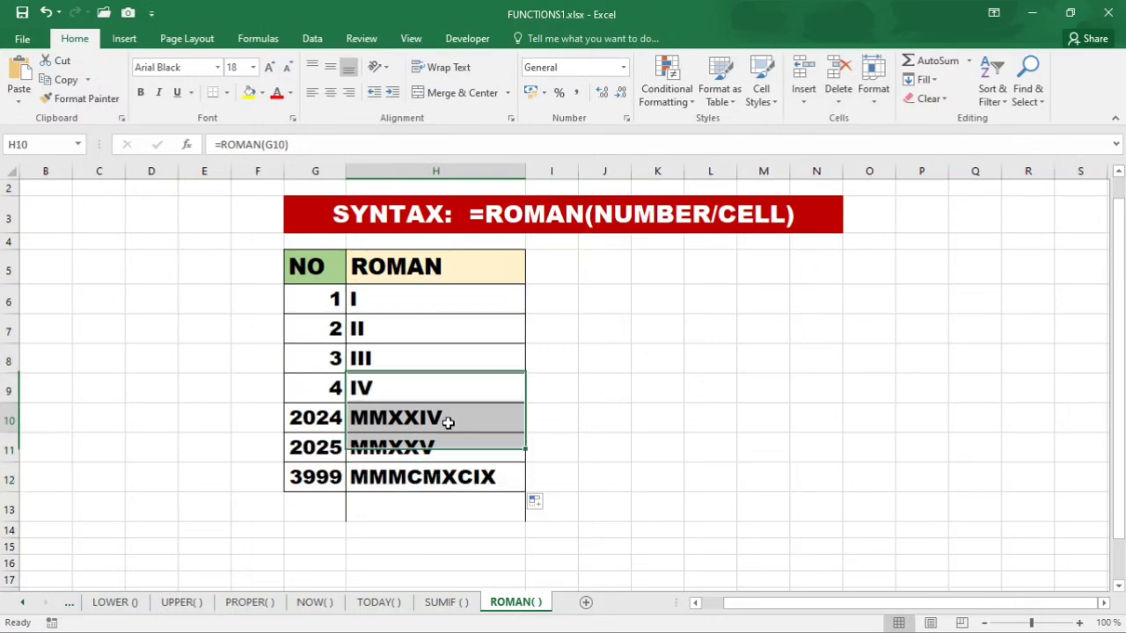
{"action": "left_click", "coordinate": [423, 477]}
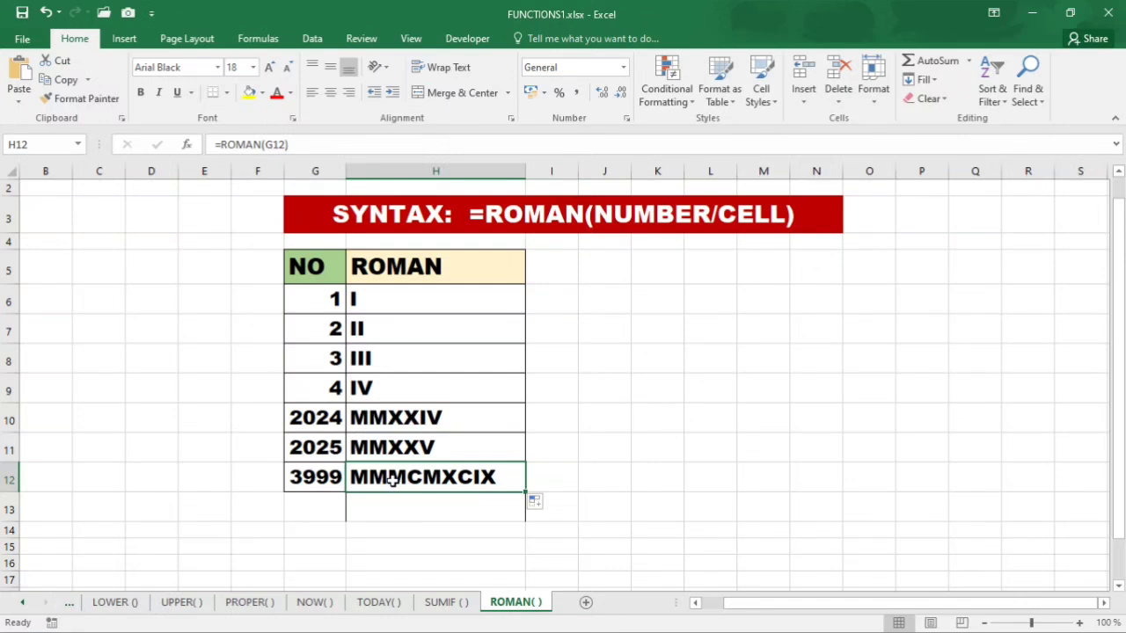
Replace the formula in H6 with =ROMAN(10), using a typed number instead of a cell reference
{"action": "left_click", "coordinate": [388, 302]}
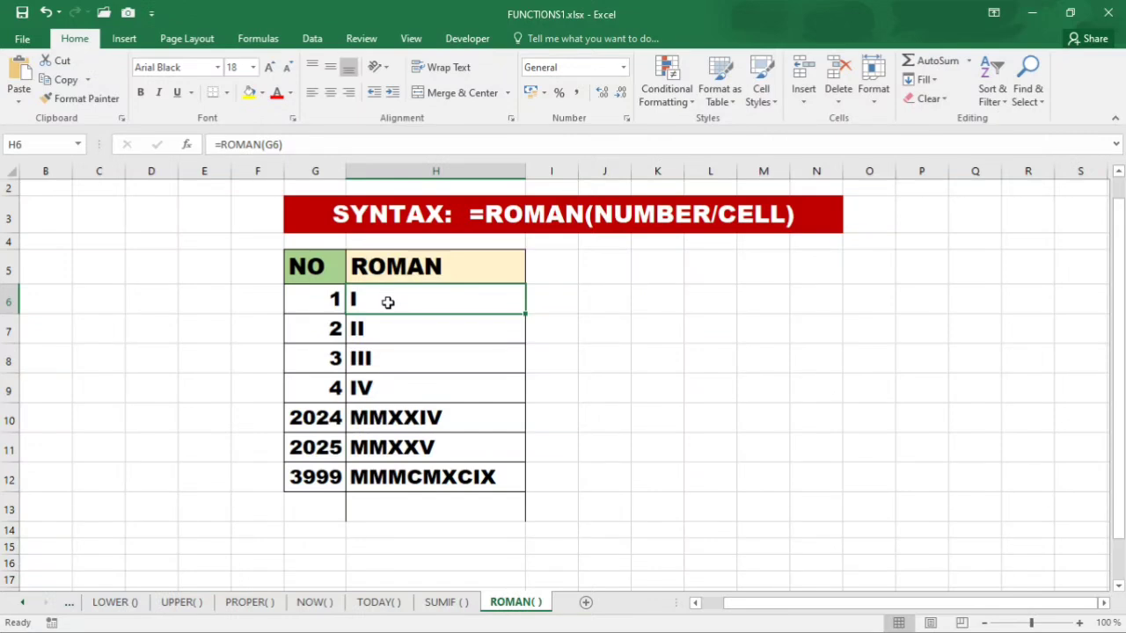
{"action": "type", "text": "=ROM"}
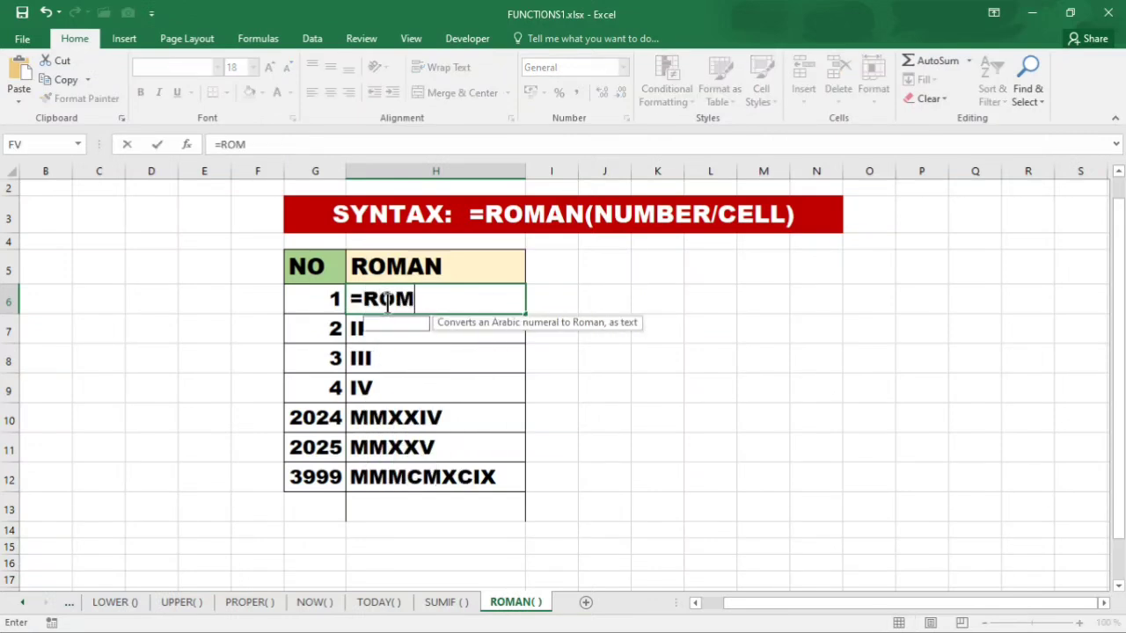
{"action": "type", "text": "AN("}
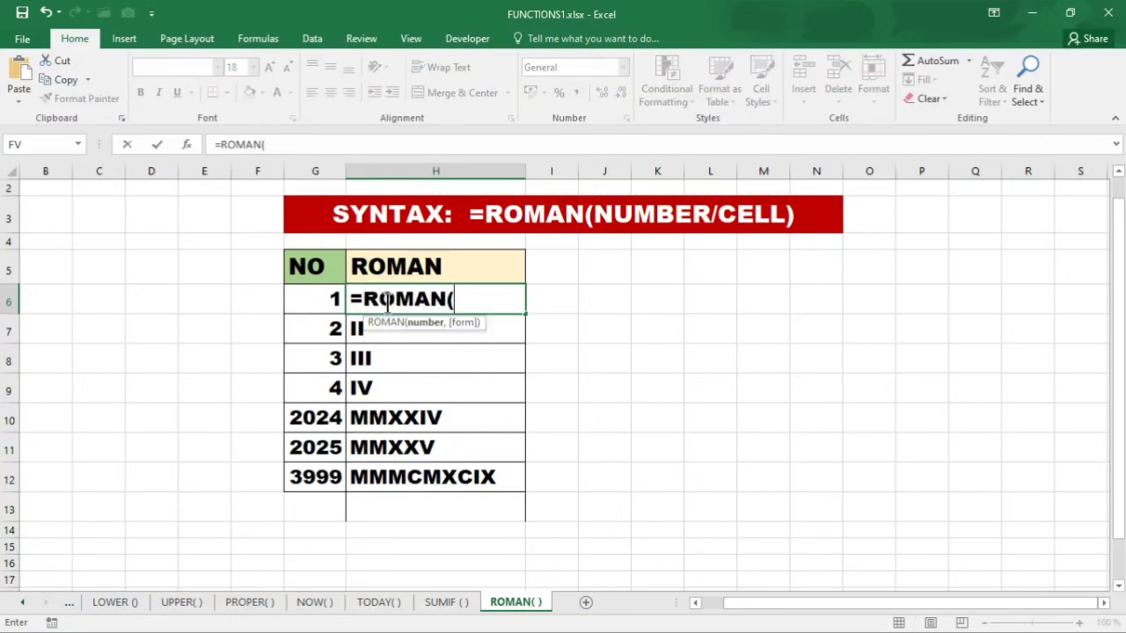
{"action": "type", "text": "10)"}
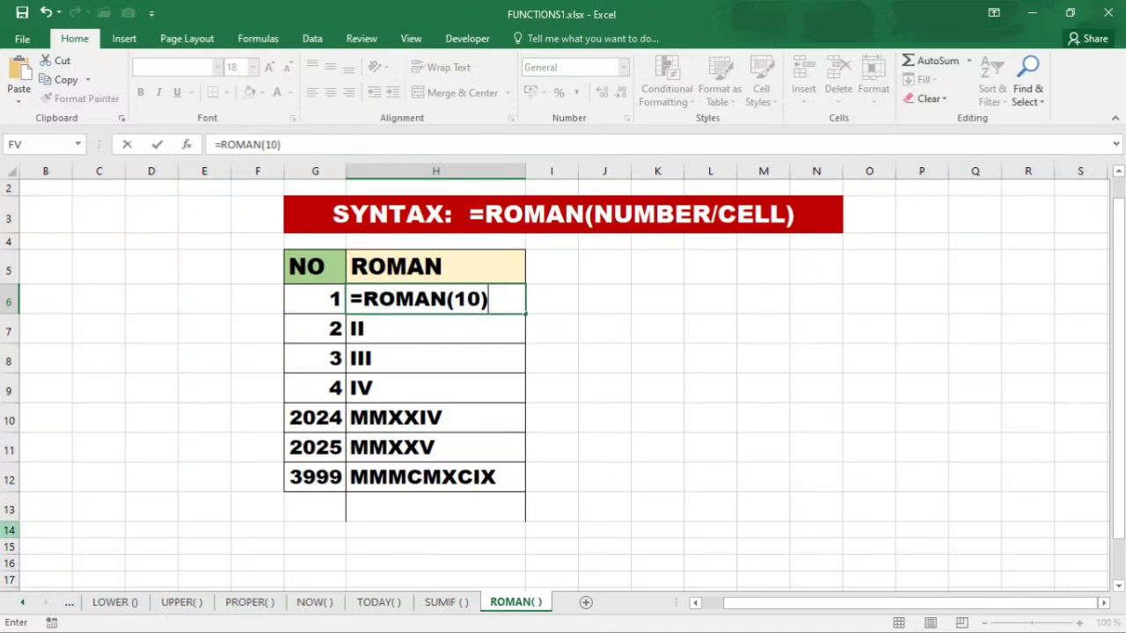
{"action": "key", "text": "Return"}
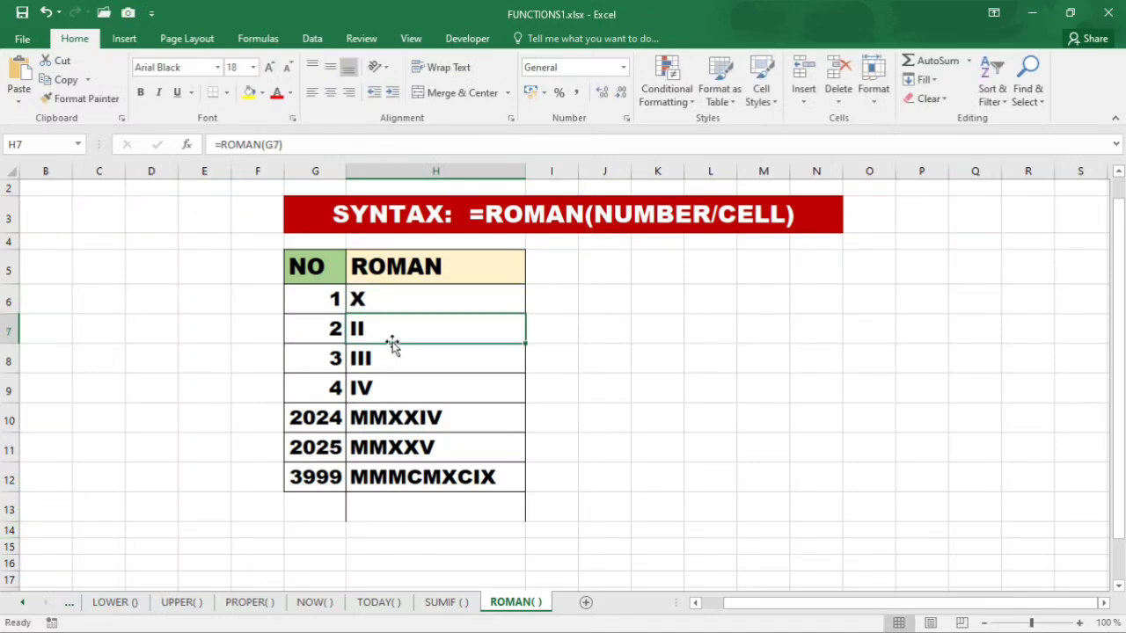
{"action": "left_click", "coordinate": [350, 303]}
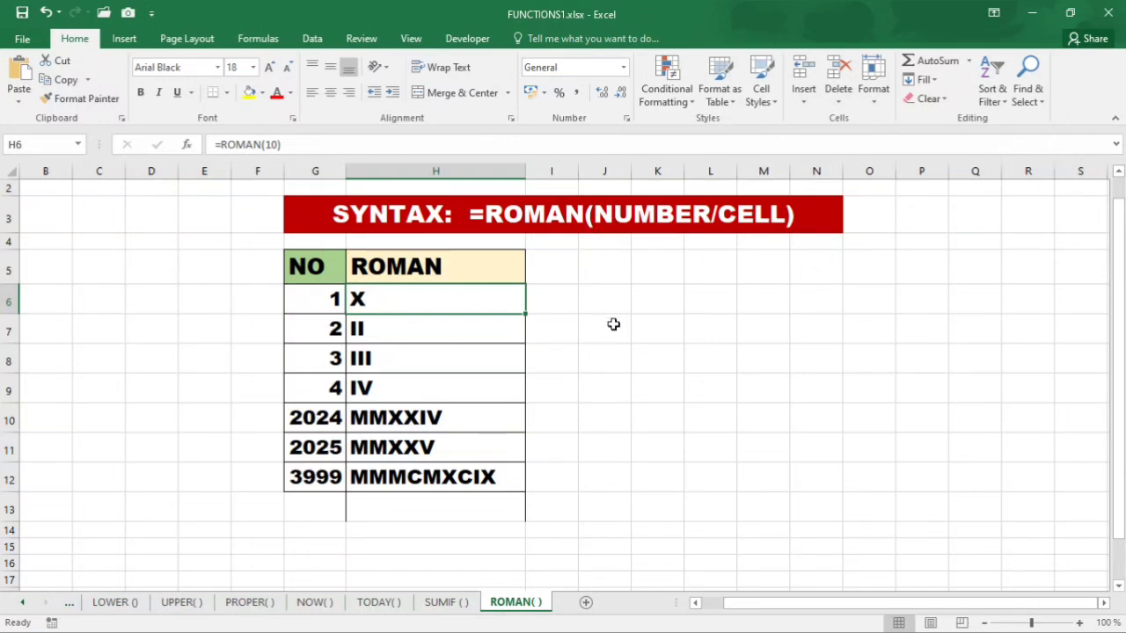